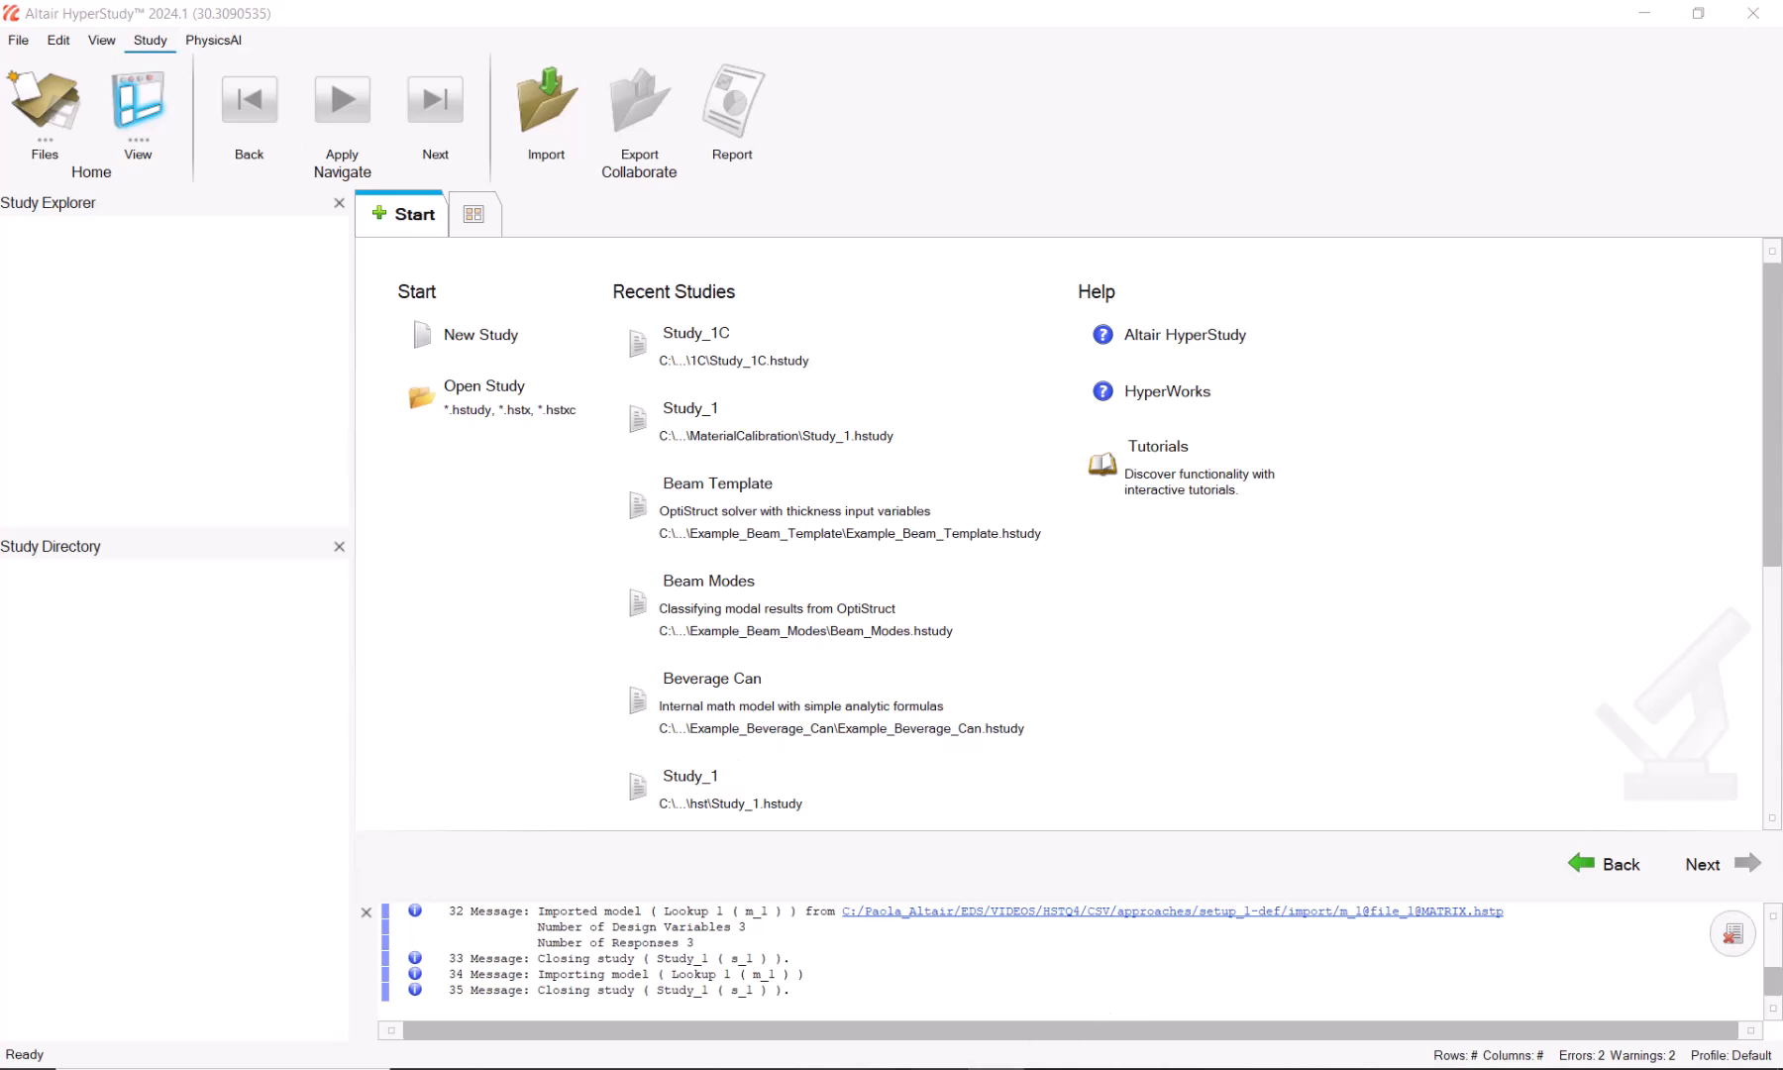
# Step: Switch to Excel to view the MATRIX.csv workbook
pyautogui.click(950, 1068)
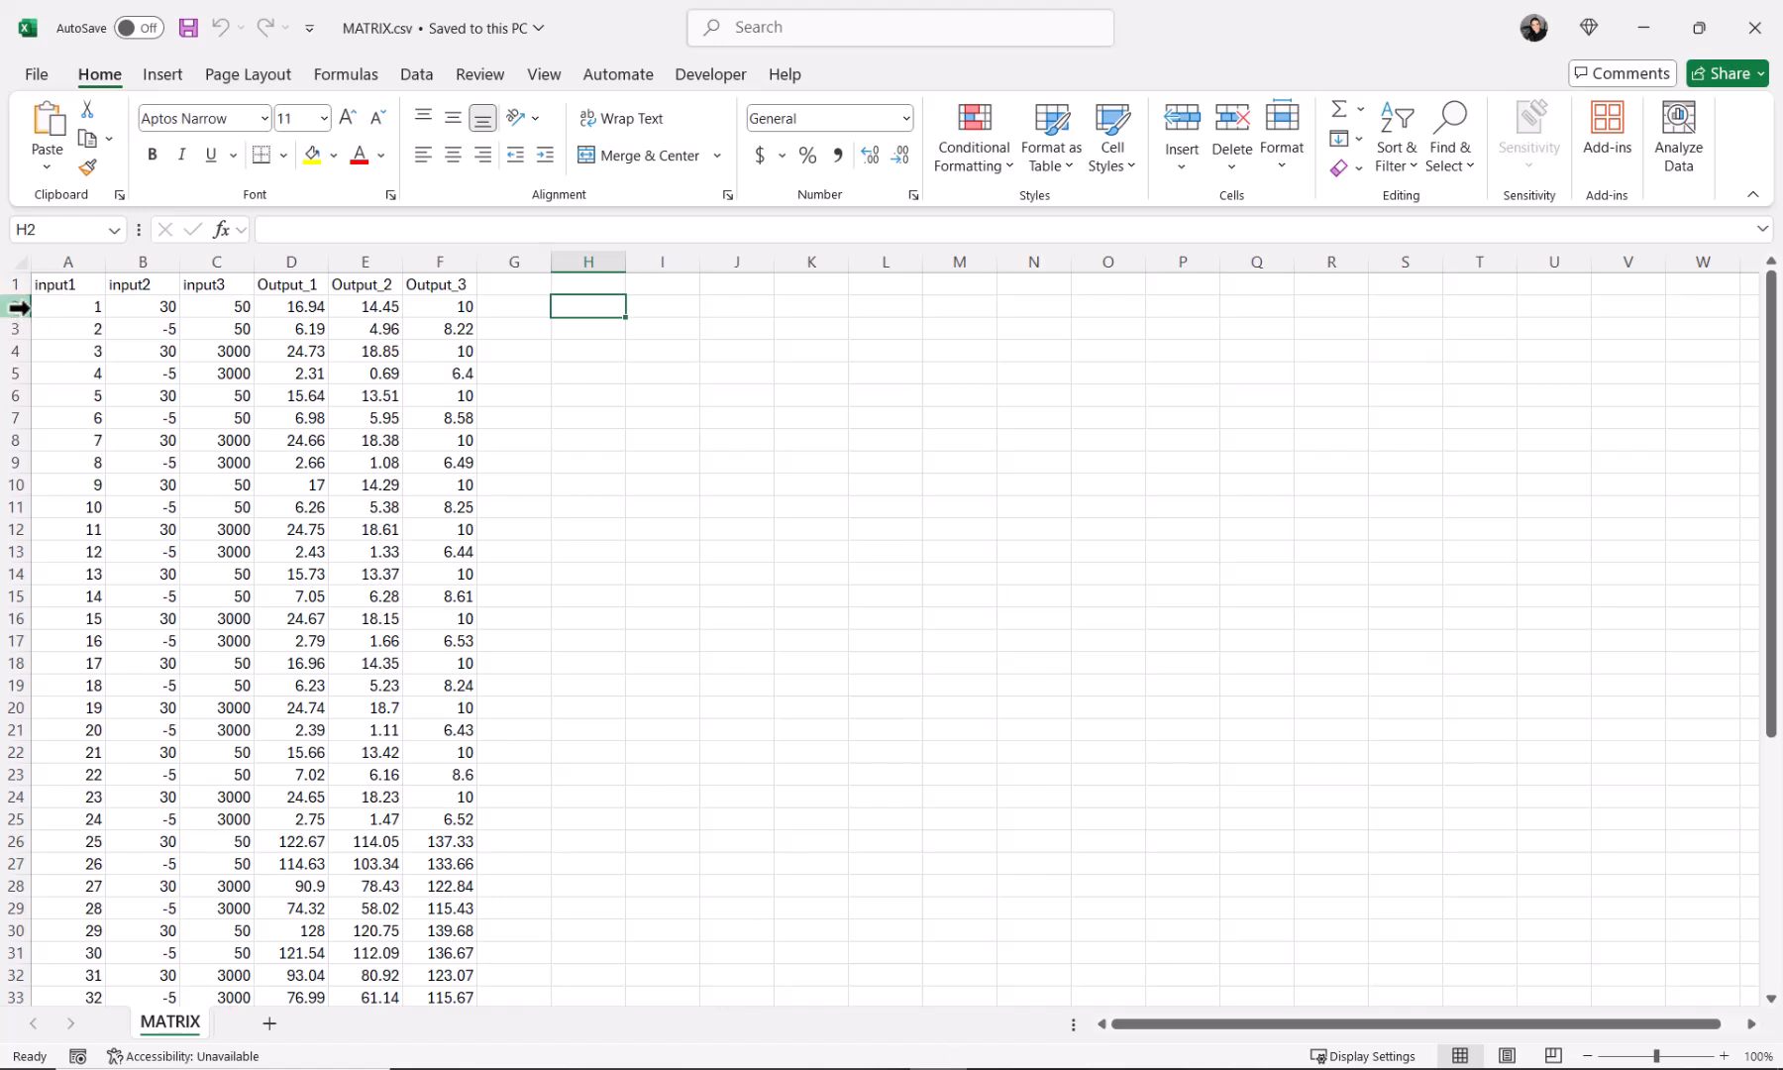
# Step: Highlight the input1–input3 and Output_1–Output_3 header cells in MATRIX.csv
pyautogui.click(97, 277)
pyautogui.moveTo(97, 277); pyautogui.dragTo(426, 281)
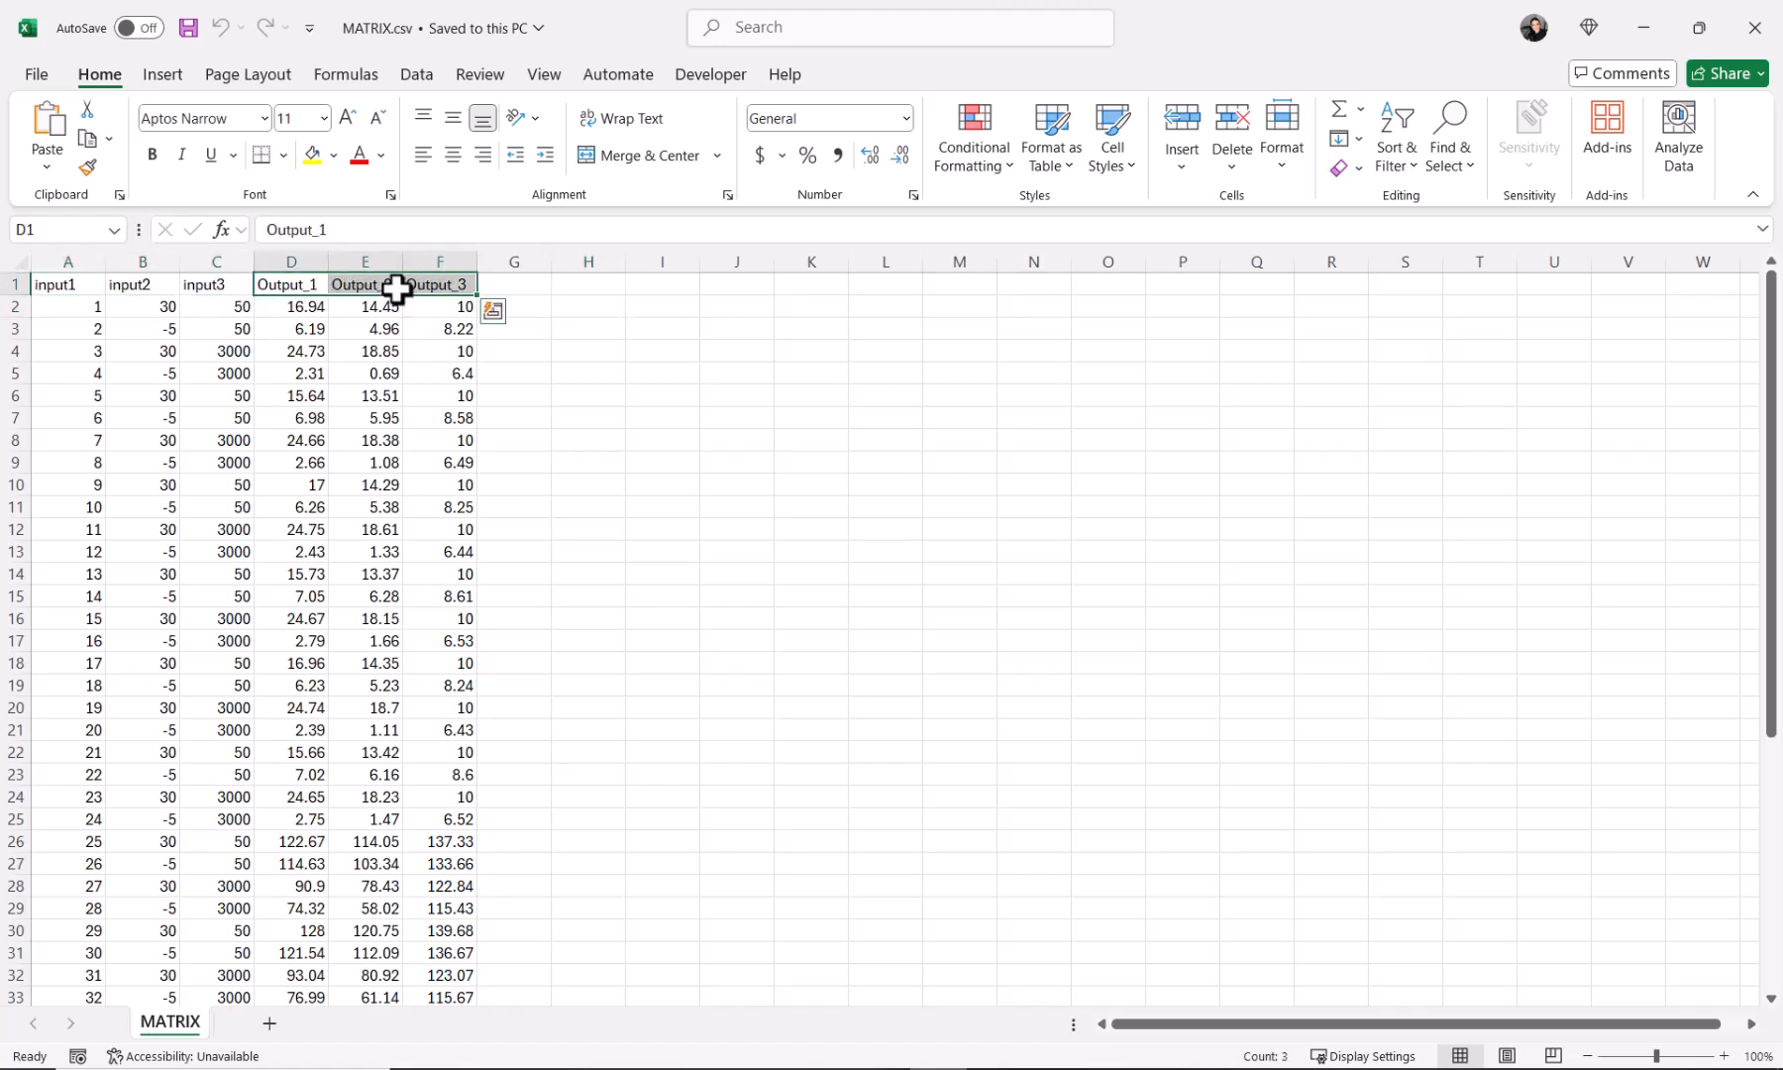
# Step: Create a new study, Study_1, saved in the CSV folder
pyautogui.click(826, 1069)
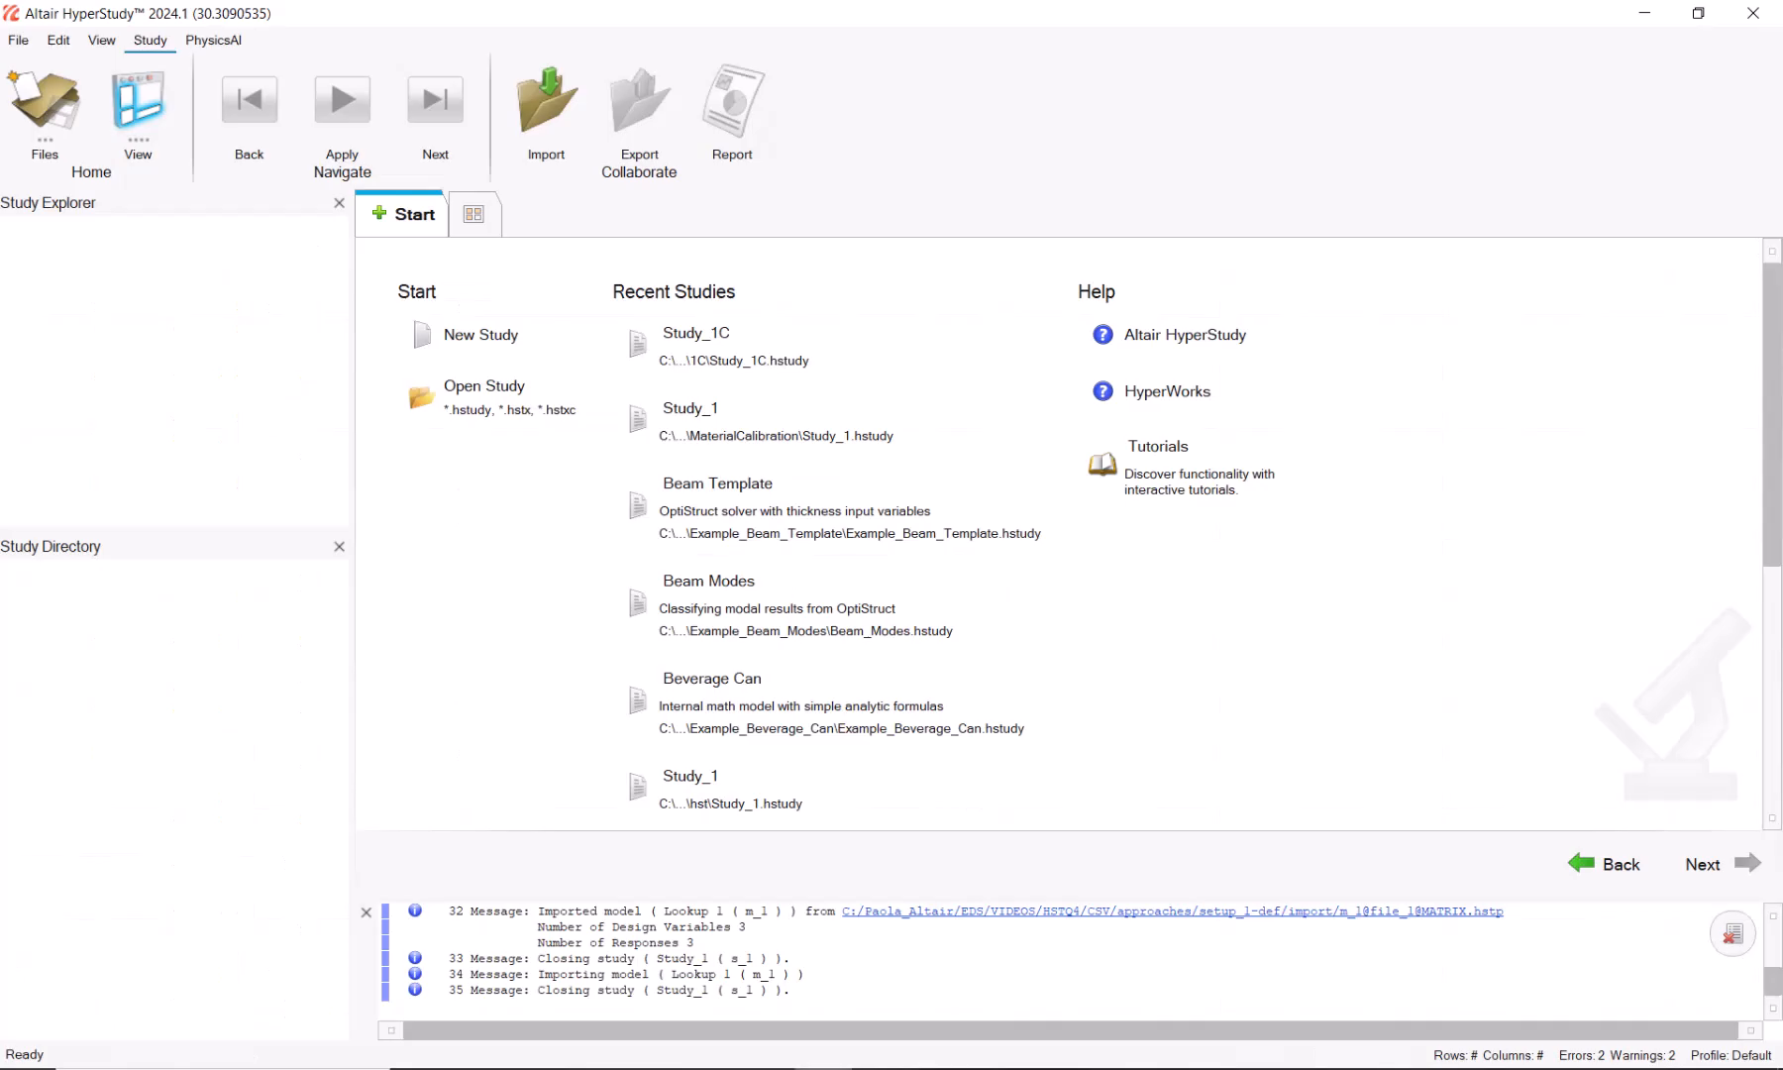
pyautogui.click(488, 336)
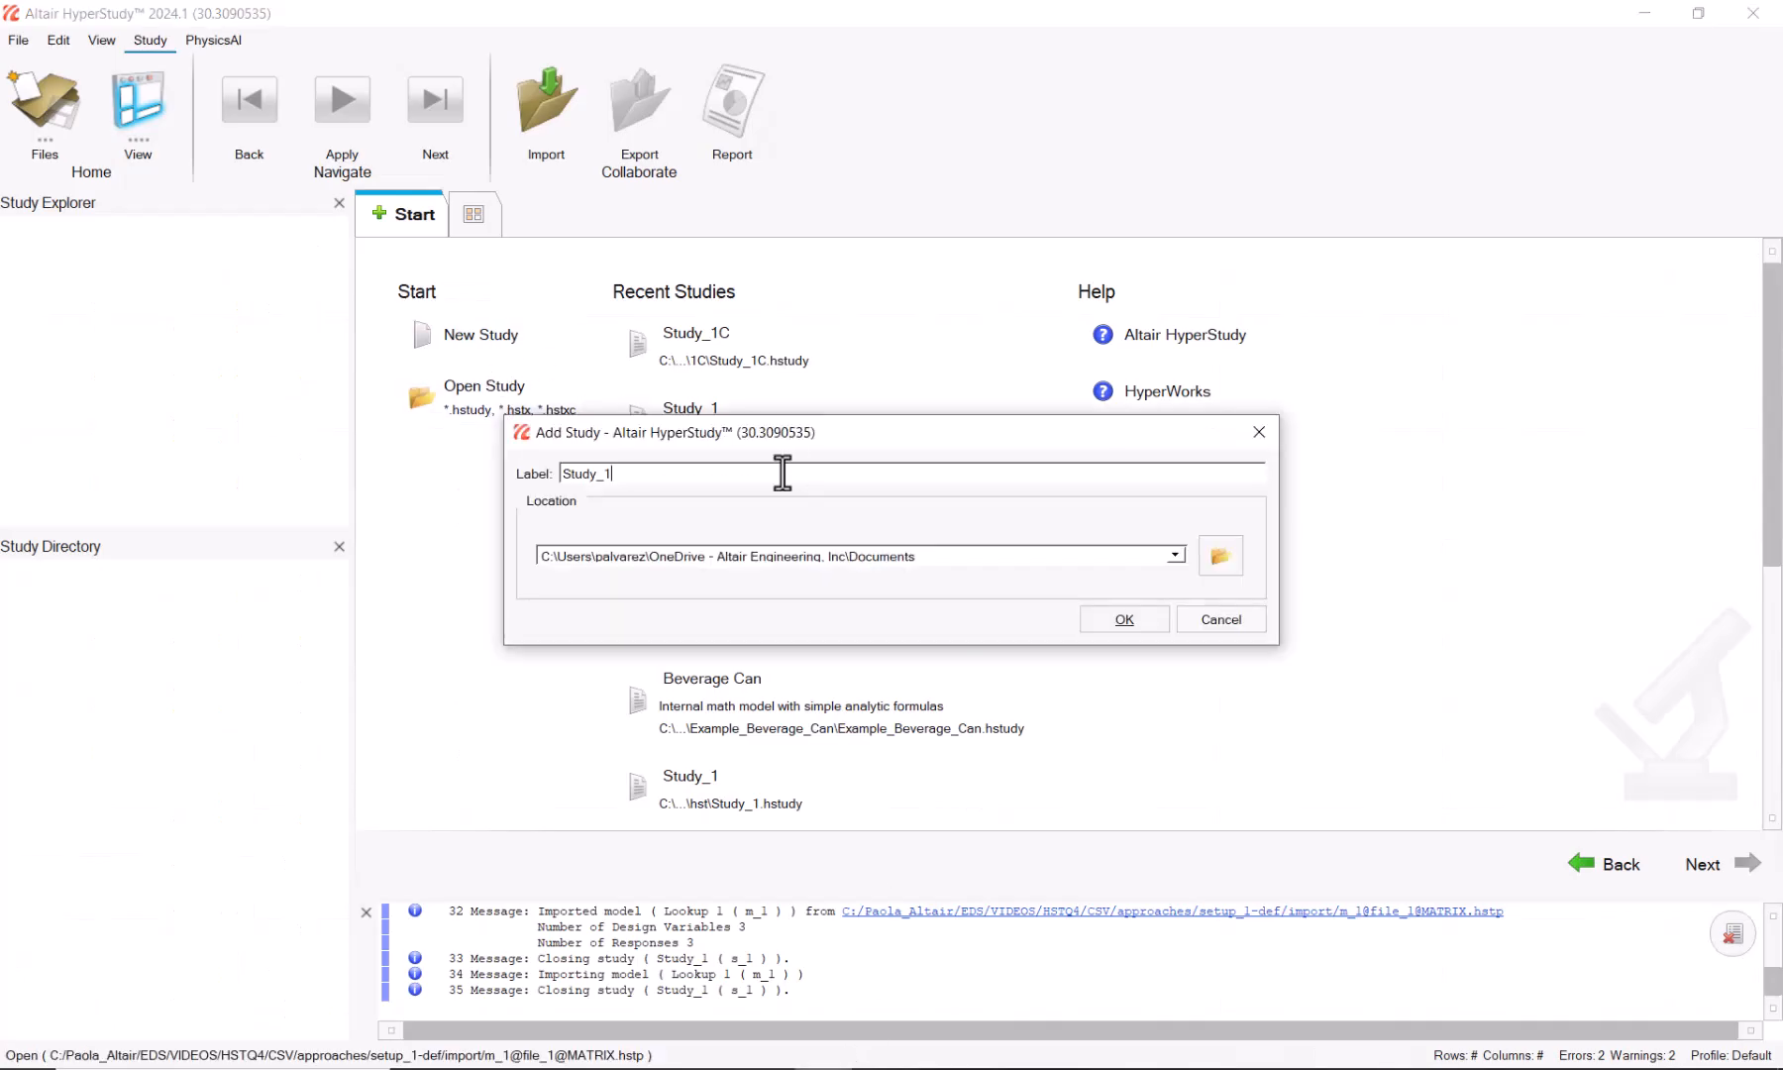
pyautogui.moveTo(995, 559); pyautogui.dragTo(529, 560)
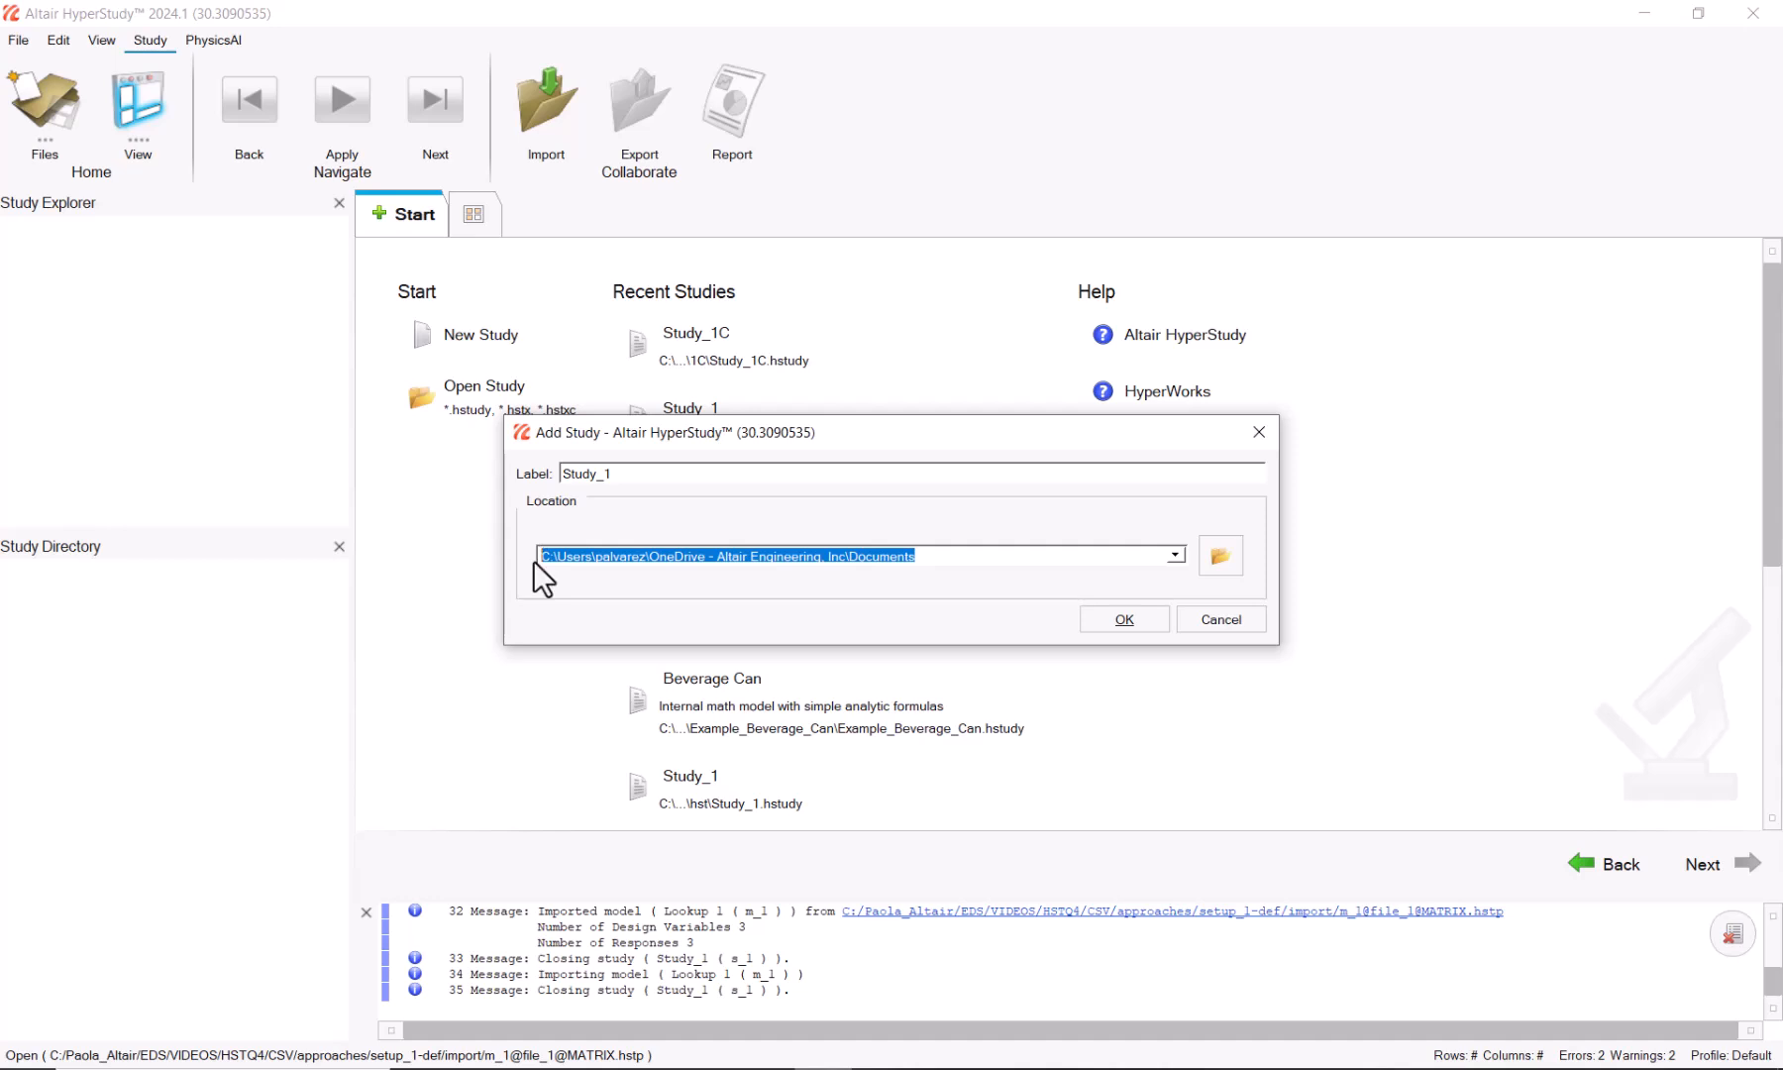
pyautogui.write('C:\\Paola_Altair\\EDS\\VIDEOS\\HSTQ4\\CSV')
pyautogui.click(1124, 619)
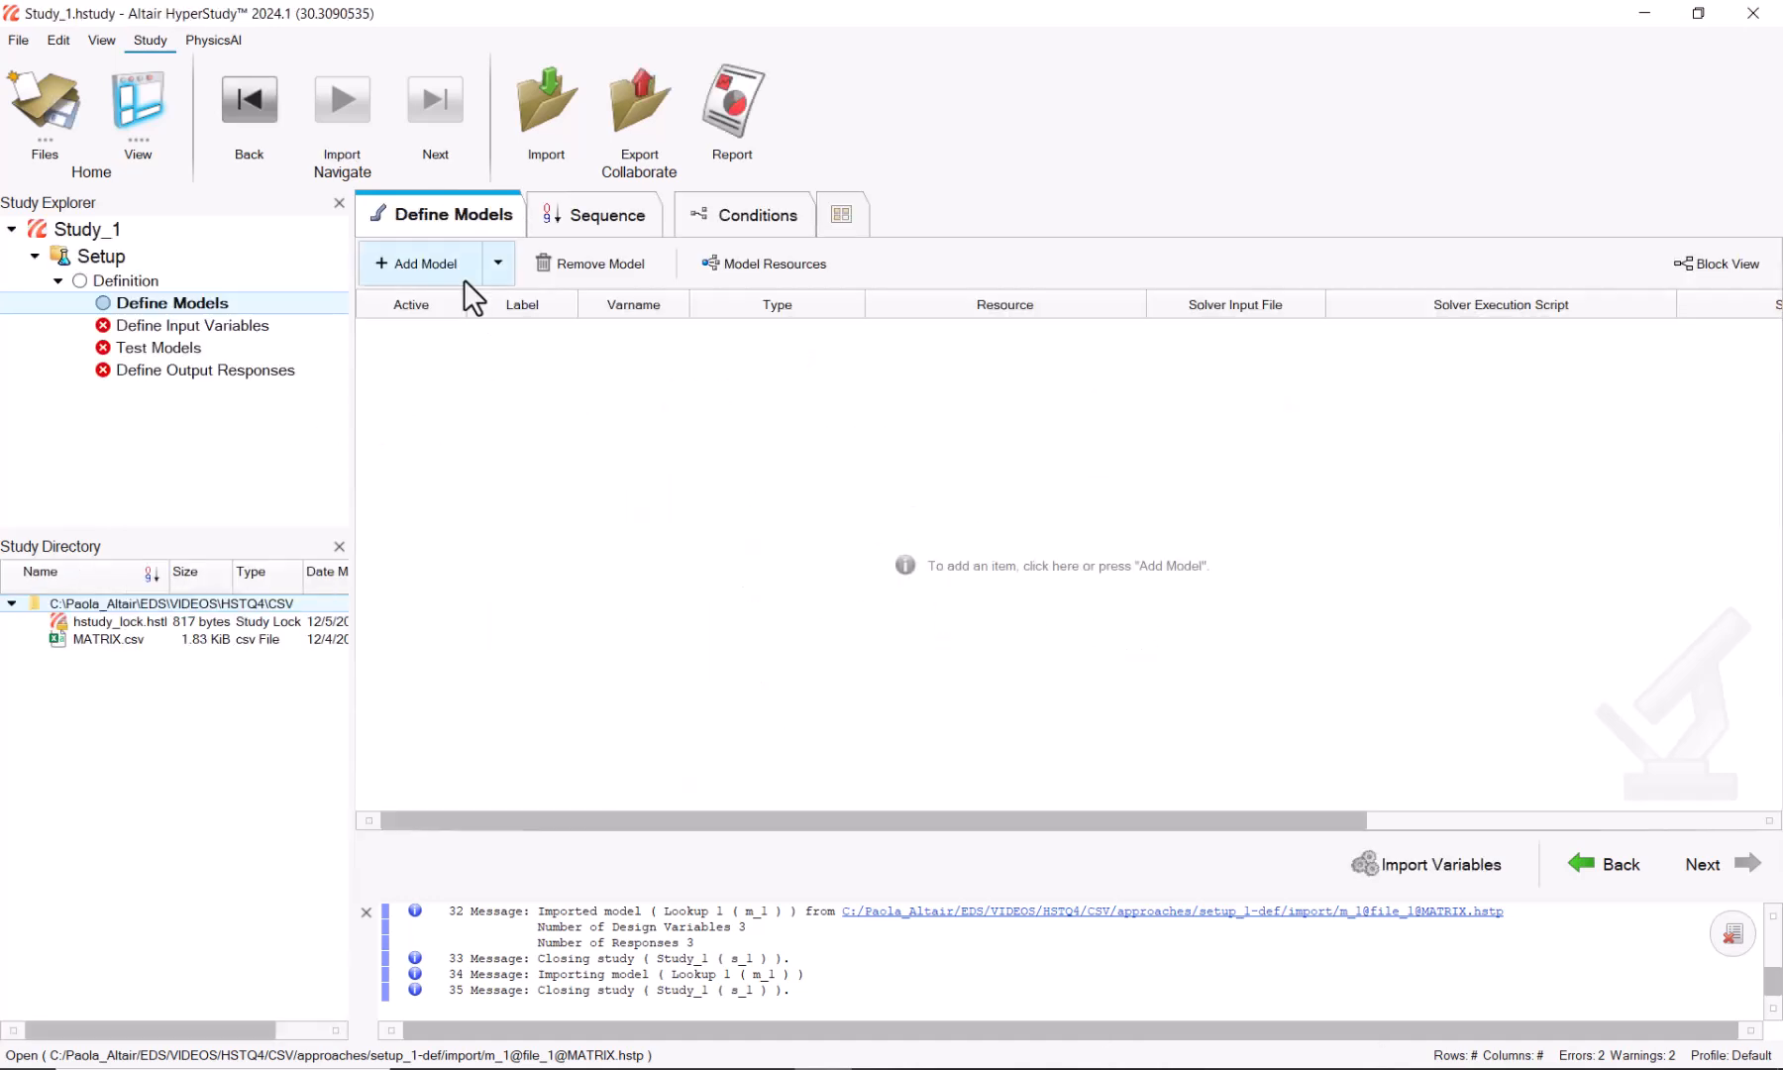
# Step: Add a Lookup 1 model using MATRIX.csv as its resource file
pyautogui.click(409, 260)
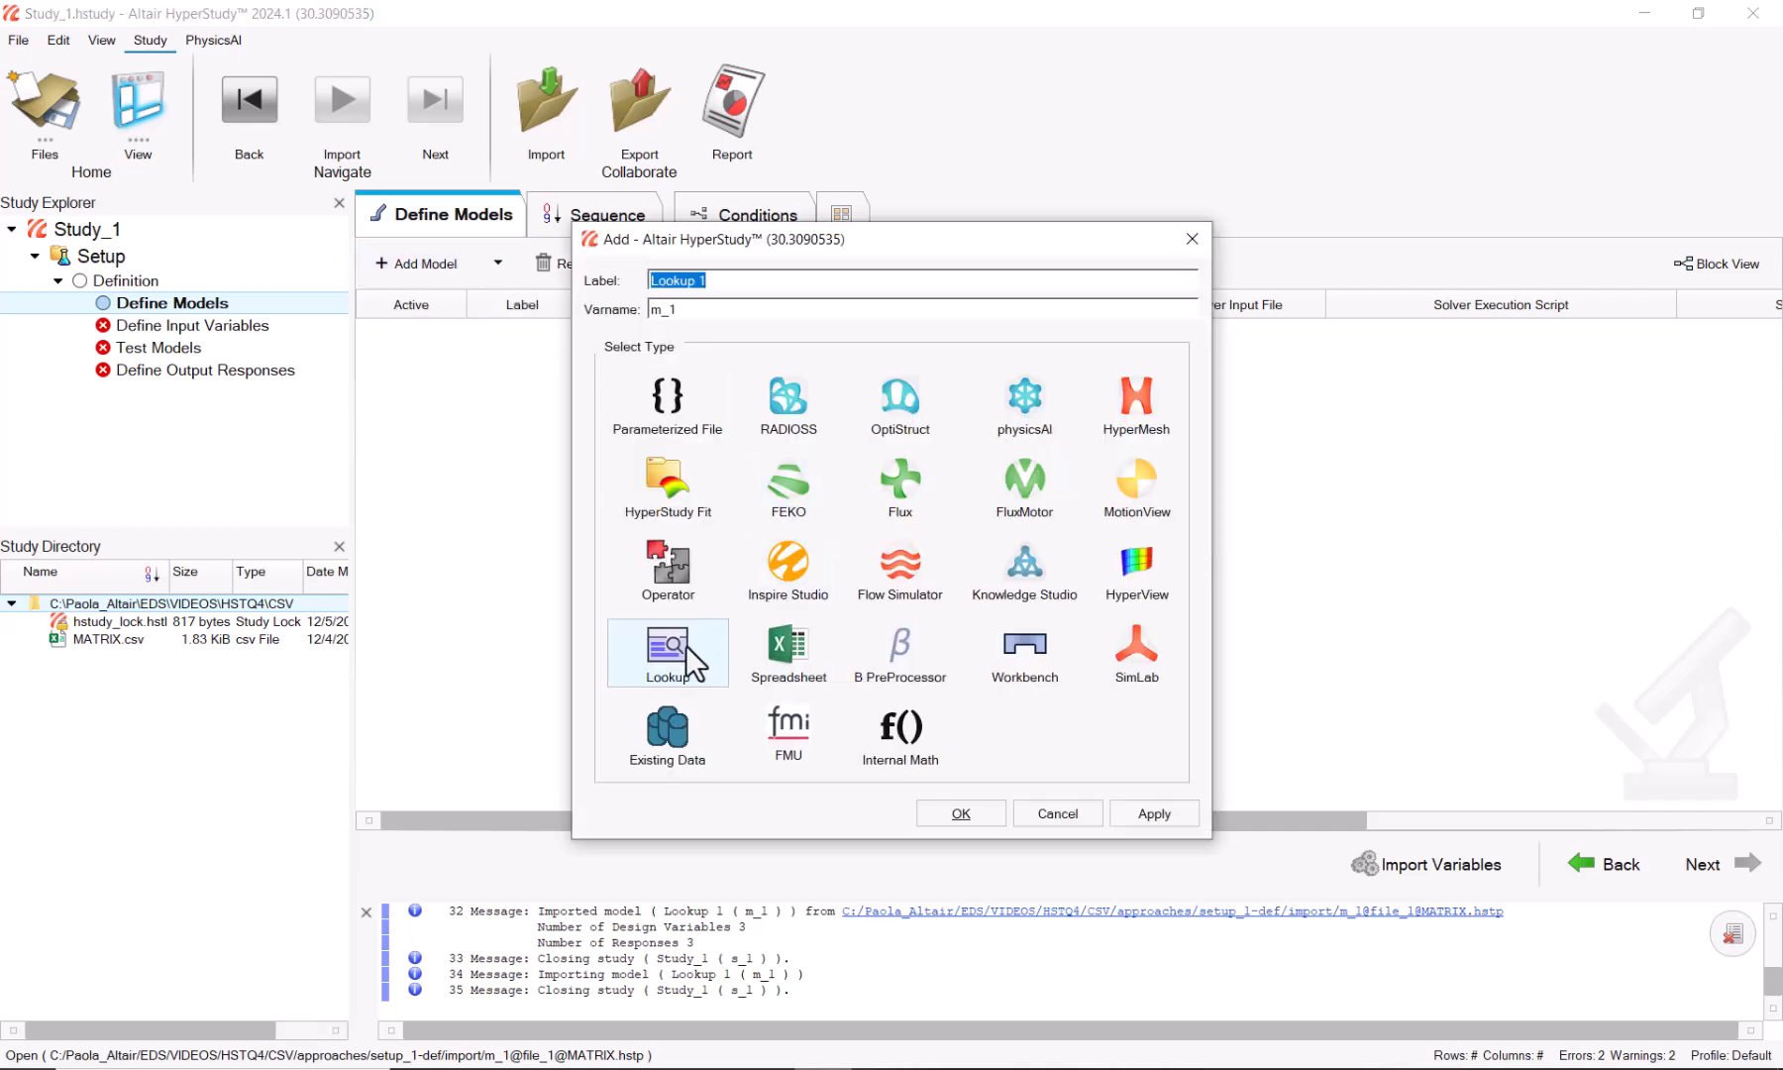
pyautogui.click(957, 812)
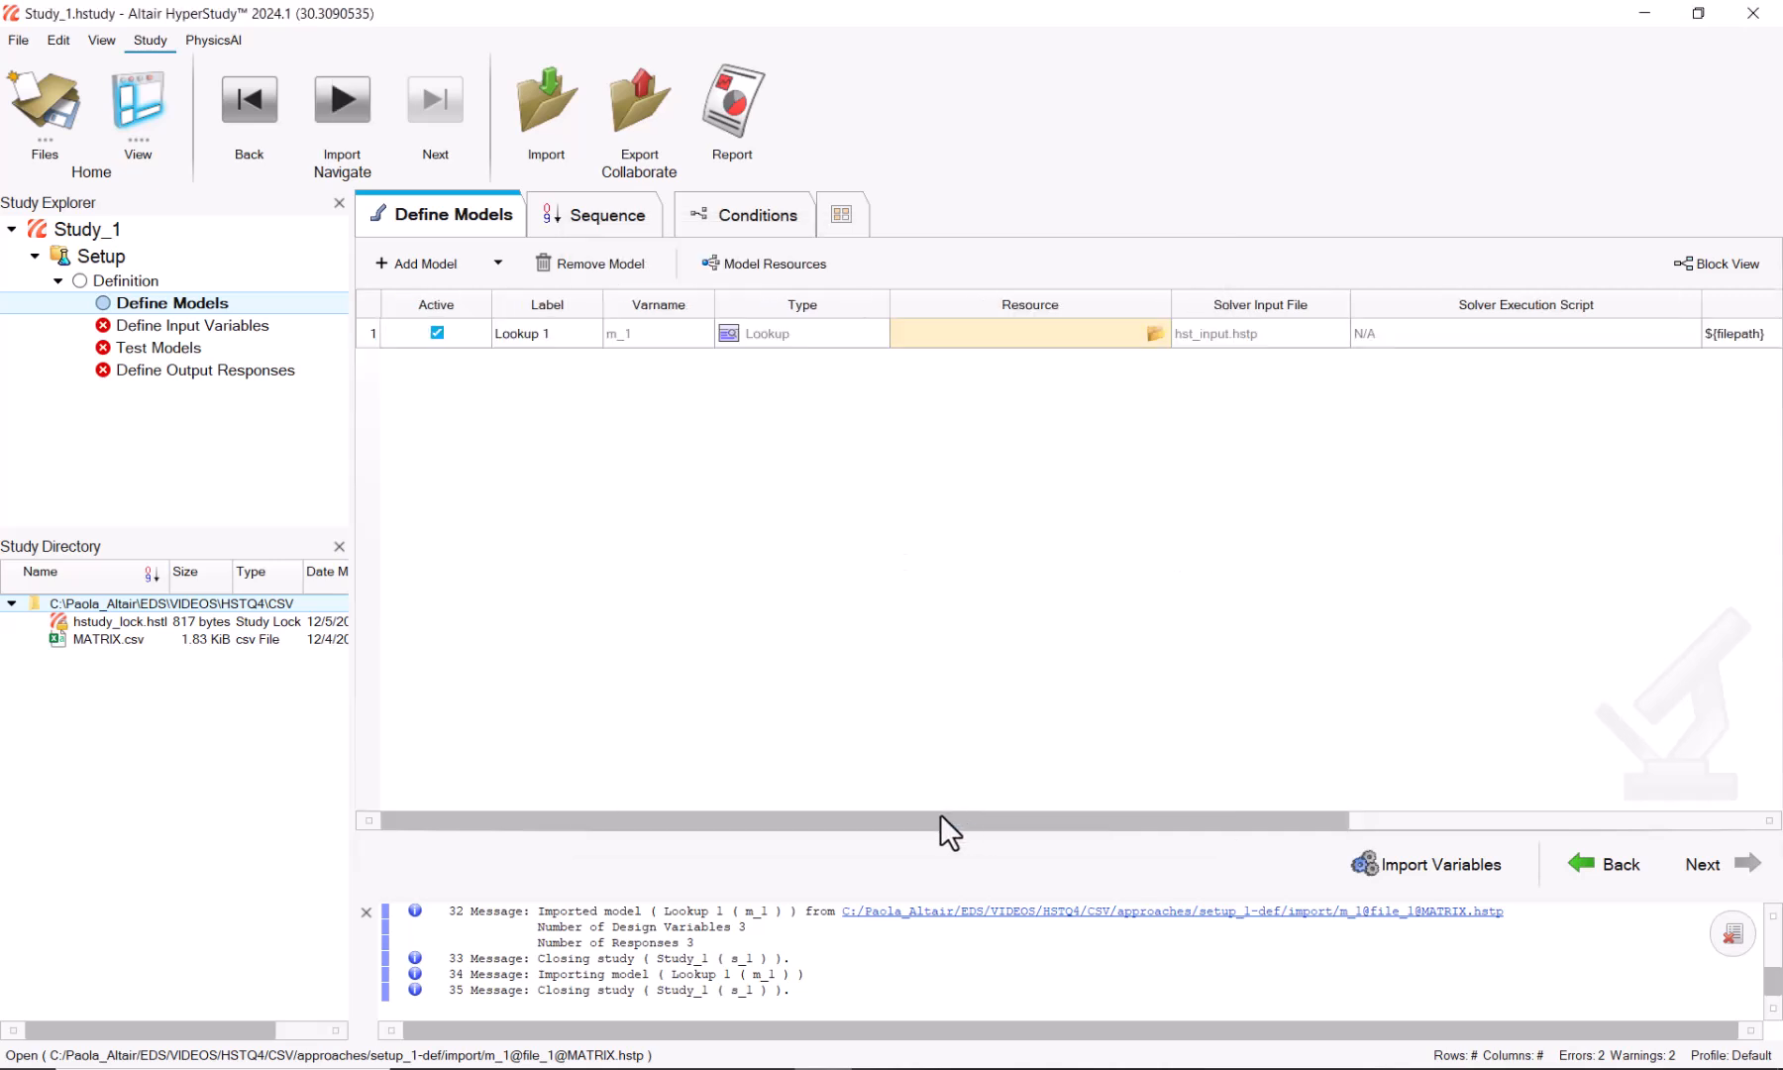
pyautogui.click(1156, 335)
pyautogui.click(470, 191)
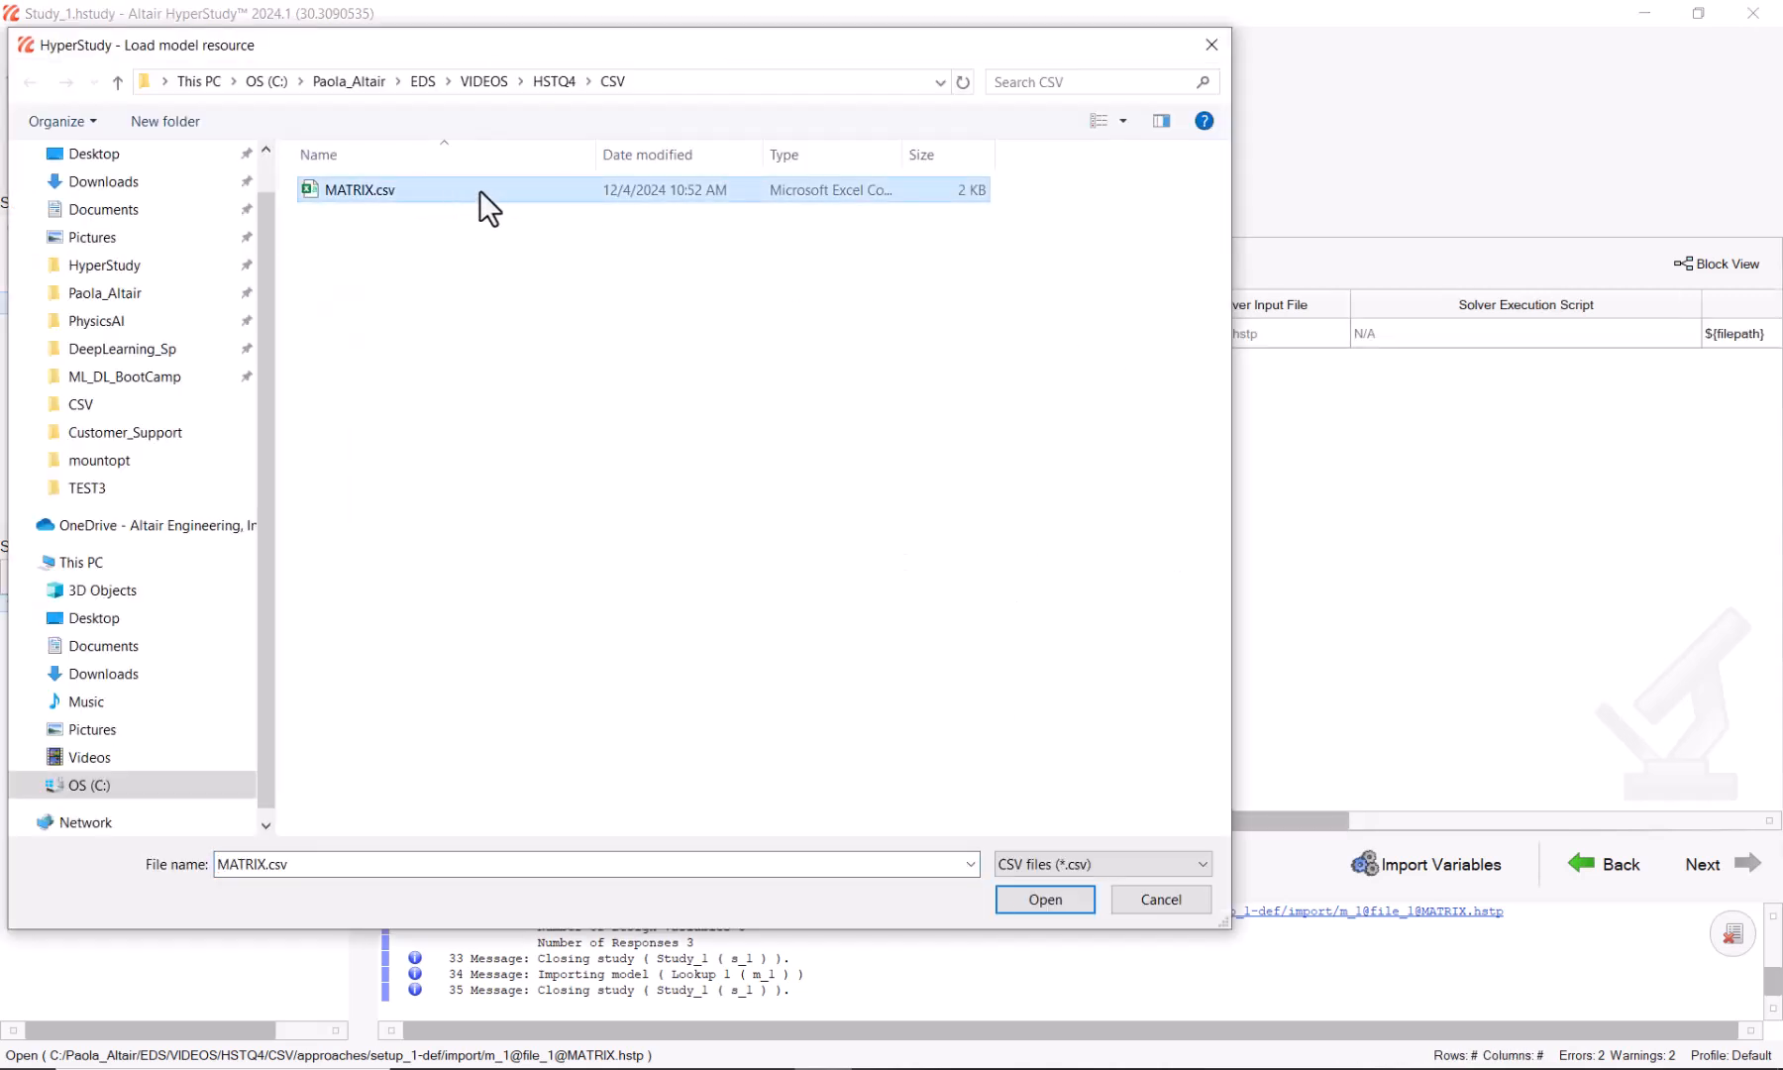
pyautogui.click(1064, 905)
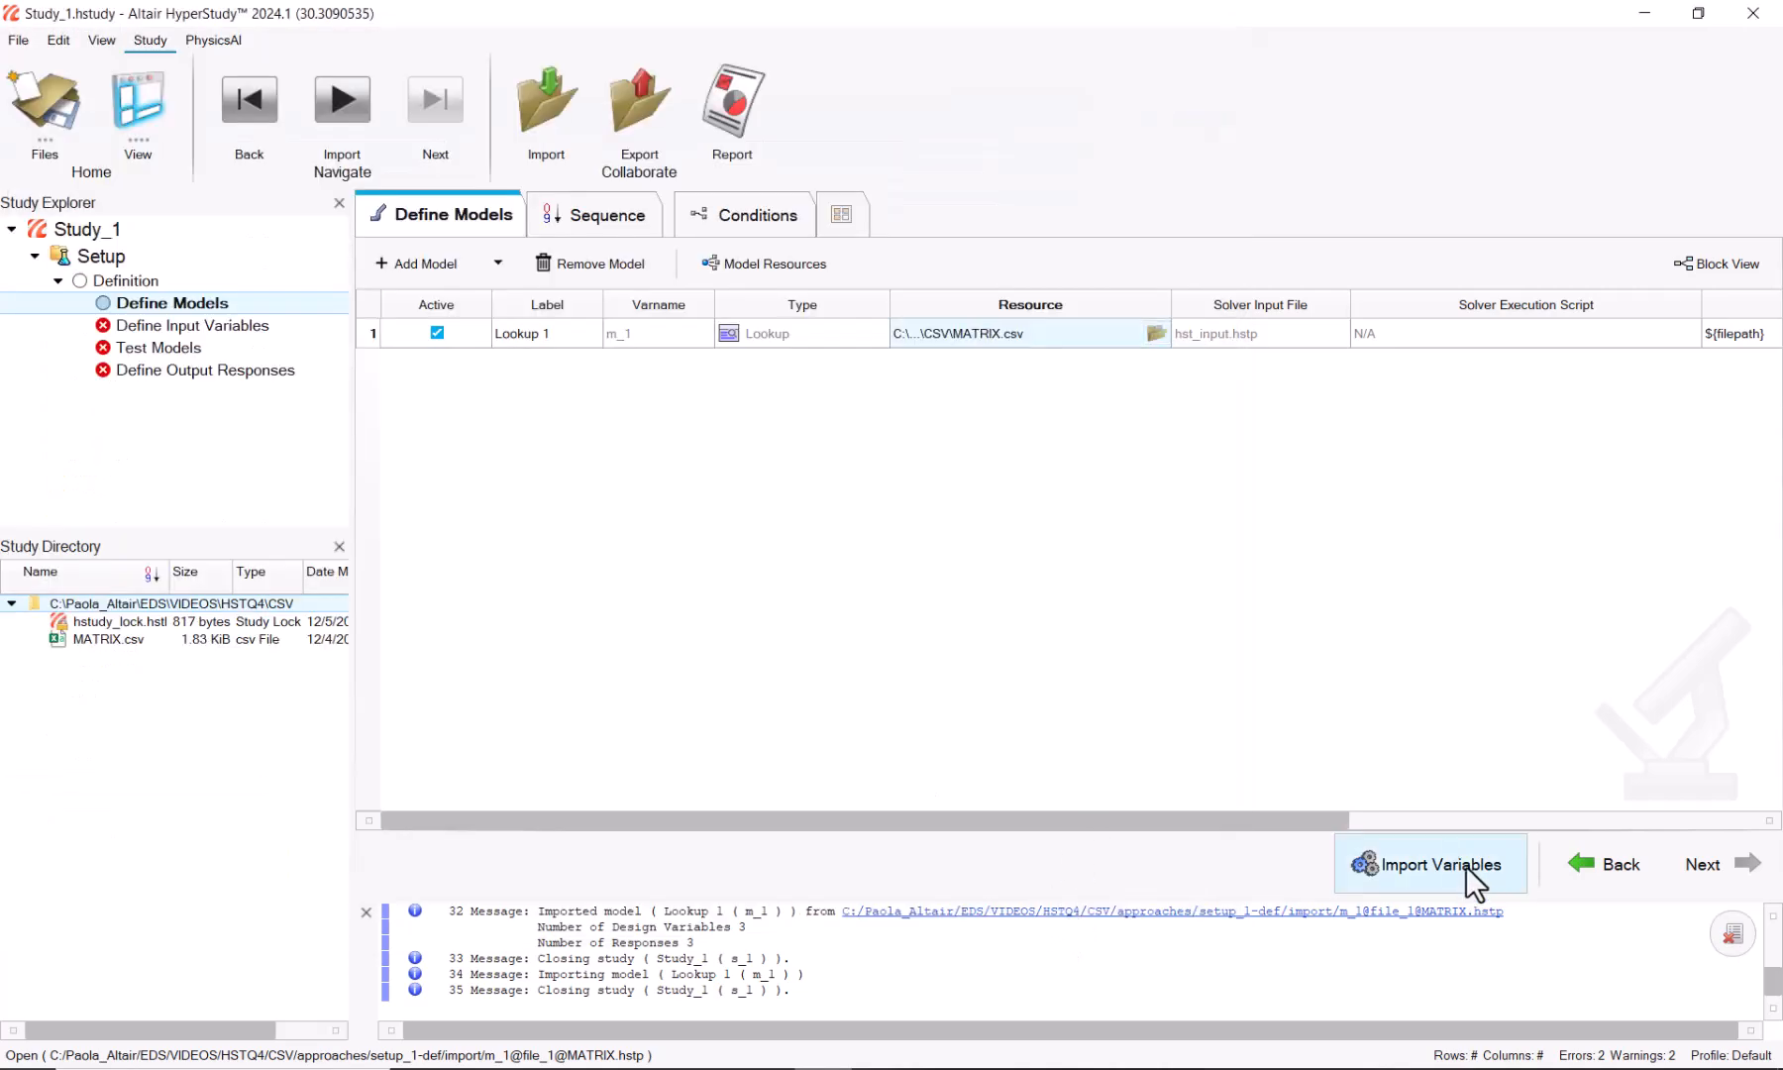
# Step: Import Lookup 1's variables from MATRIX.csv as 3 inputs and 3 outputs
pyautogui.click(1465, 867)
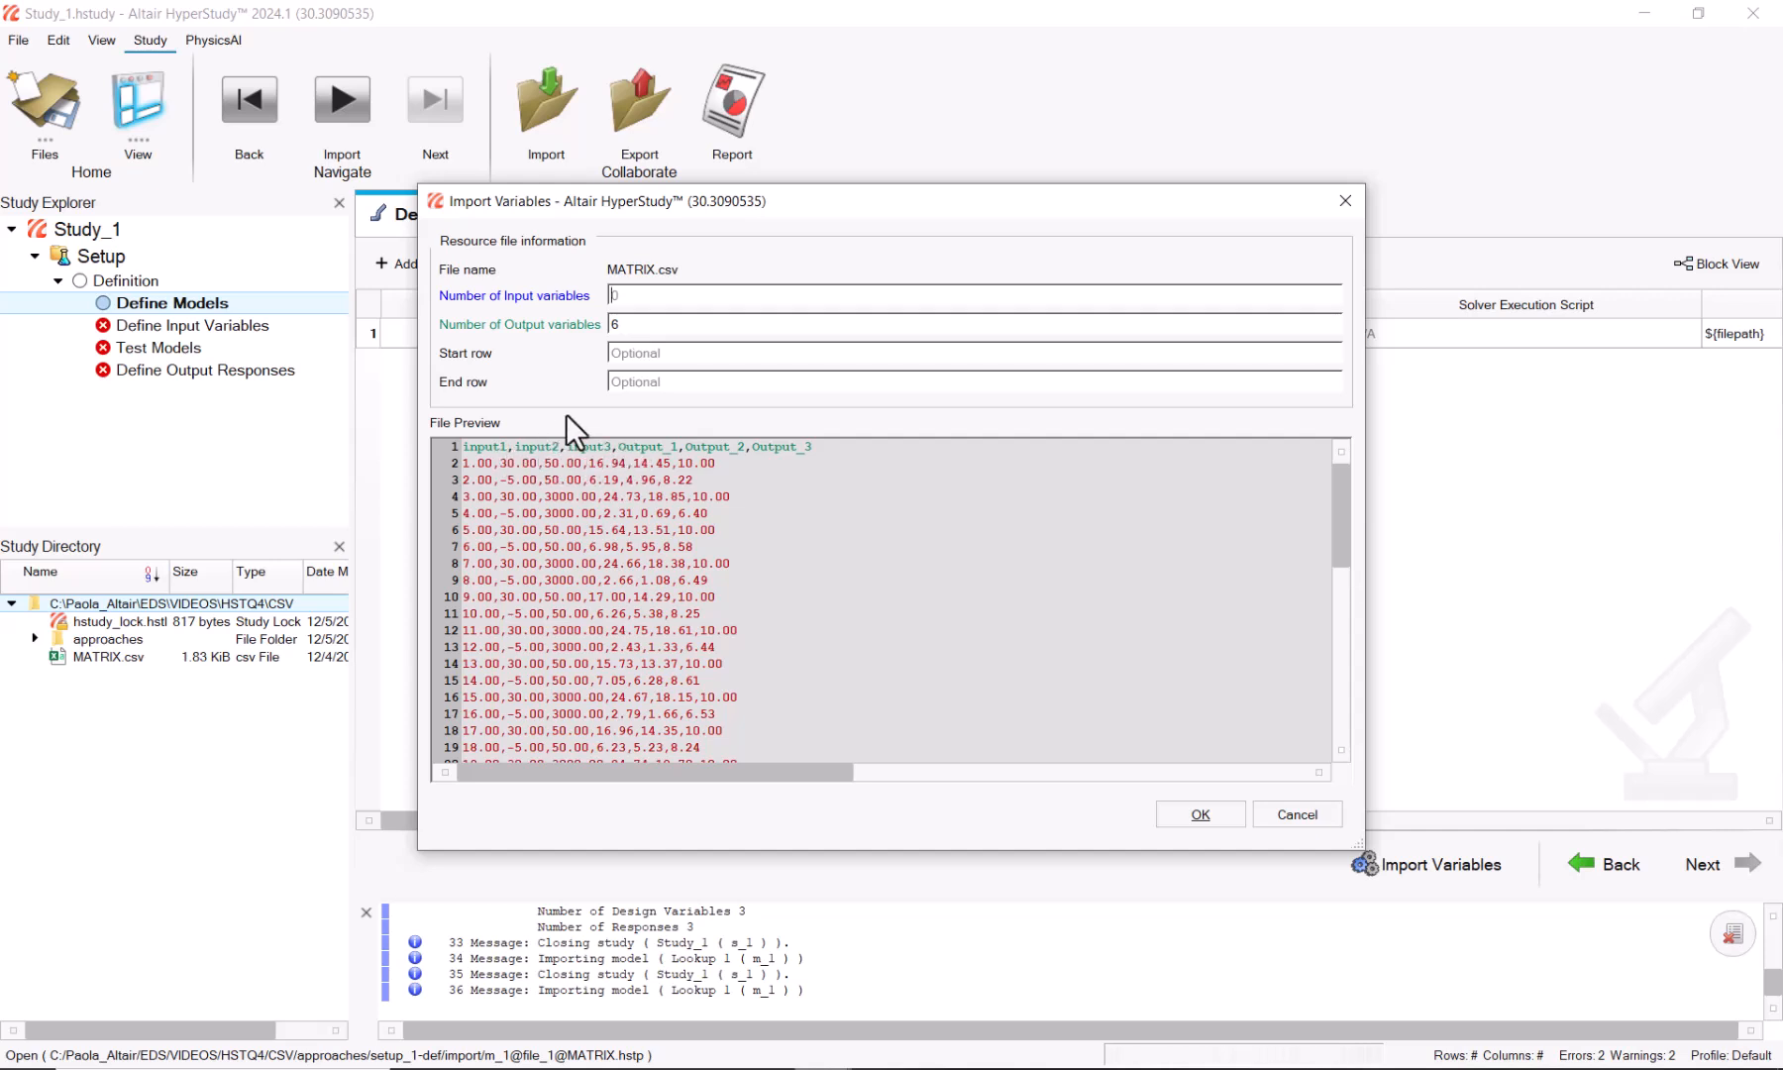
pyautogui.write('3')
pyautogui.click(1196, 813)
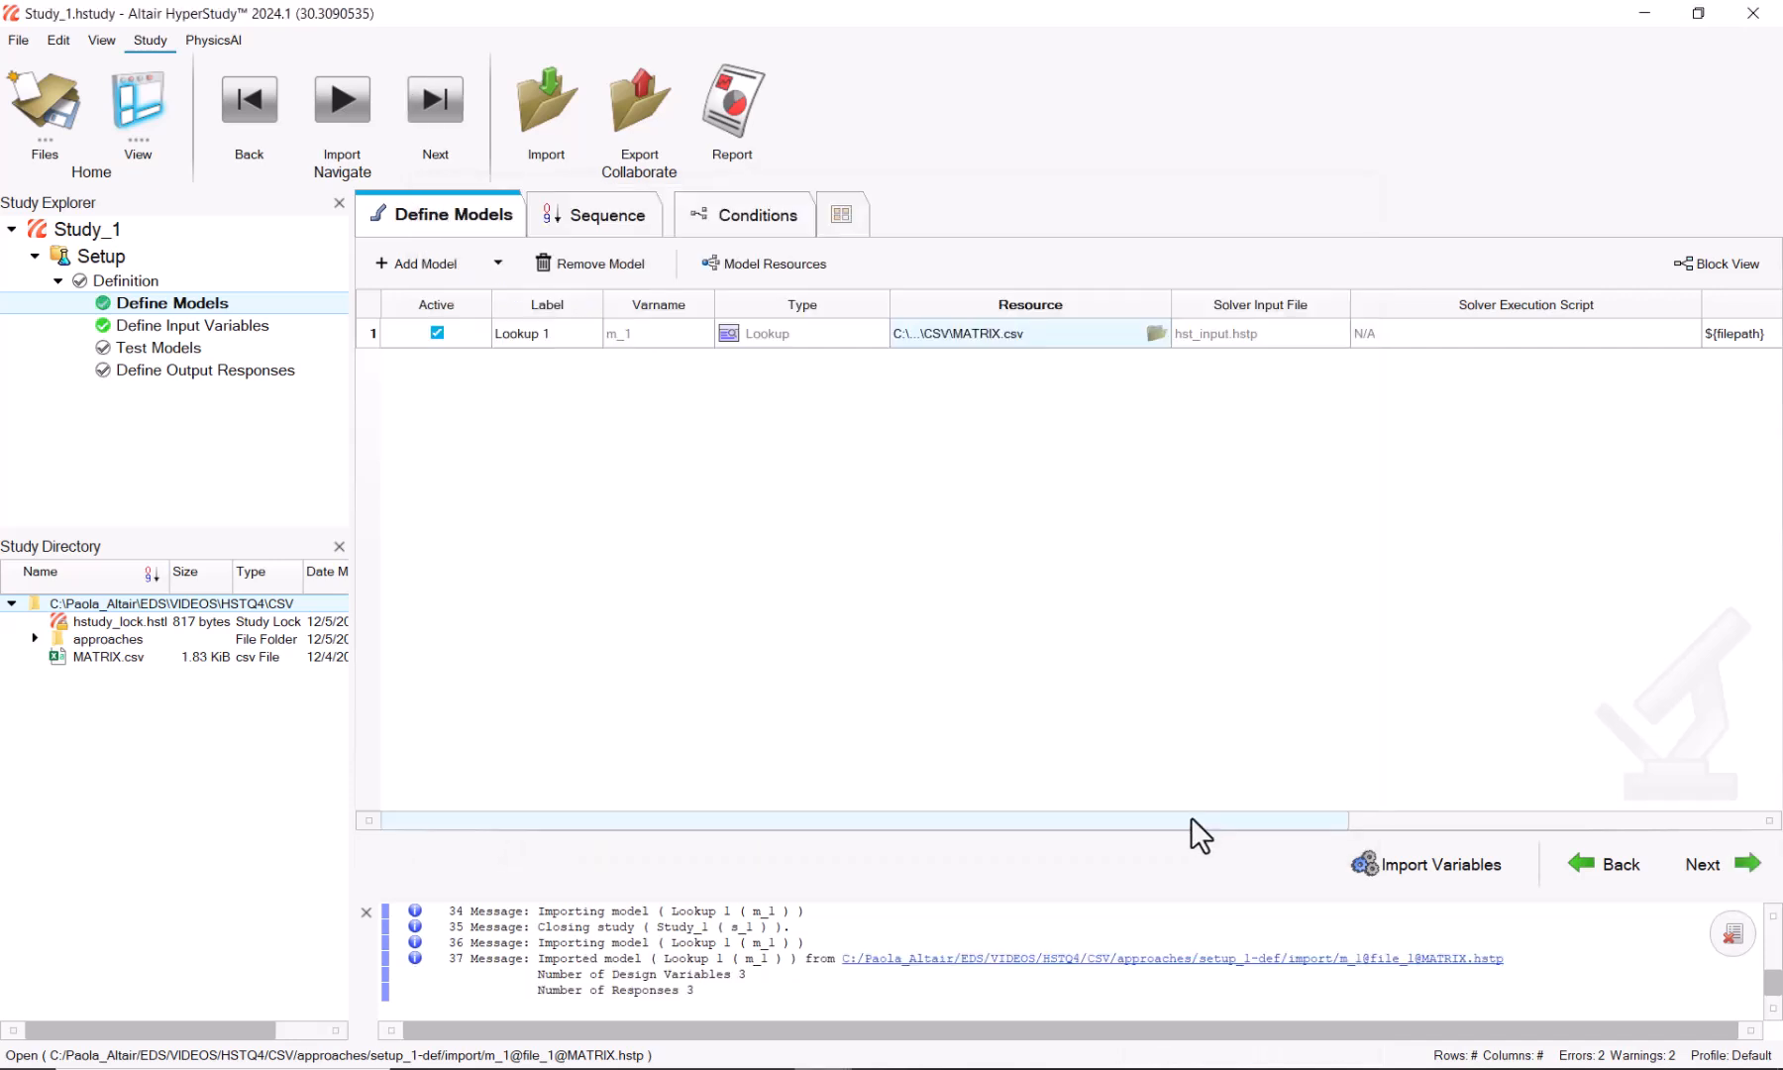
pyautogui.click(1696, 864)
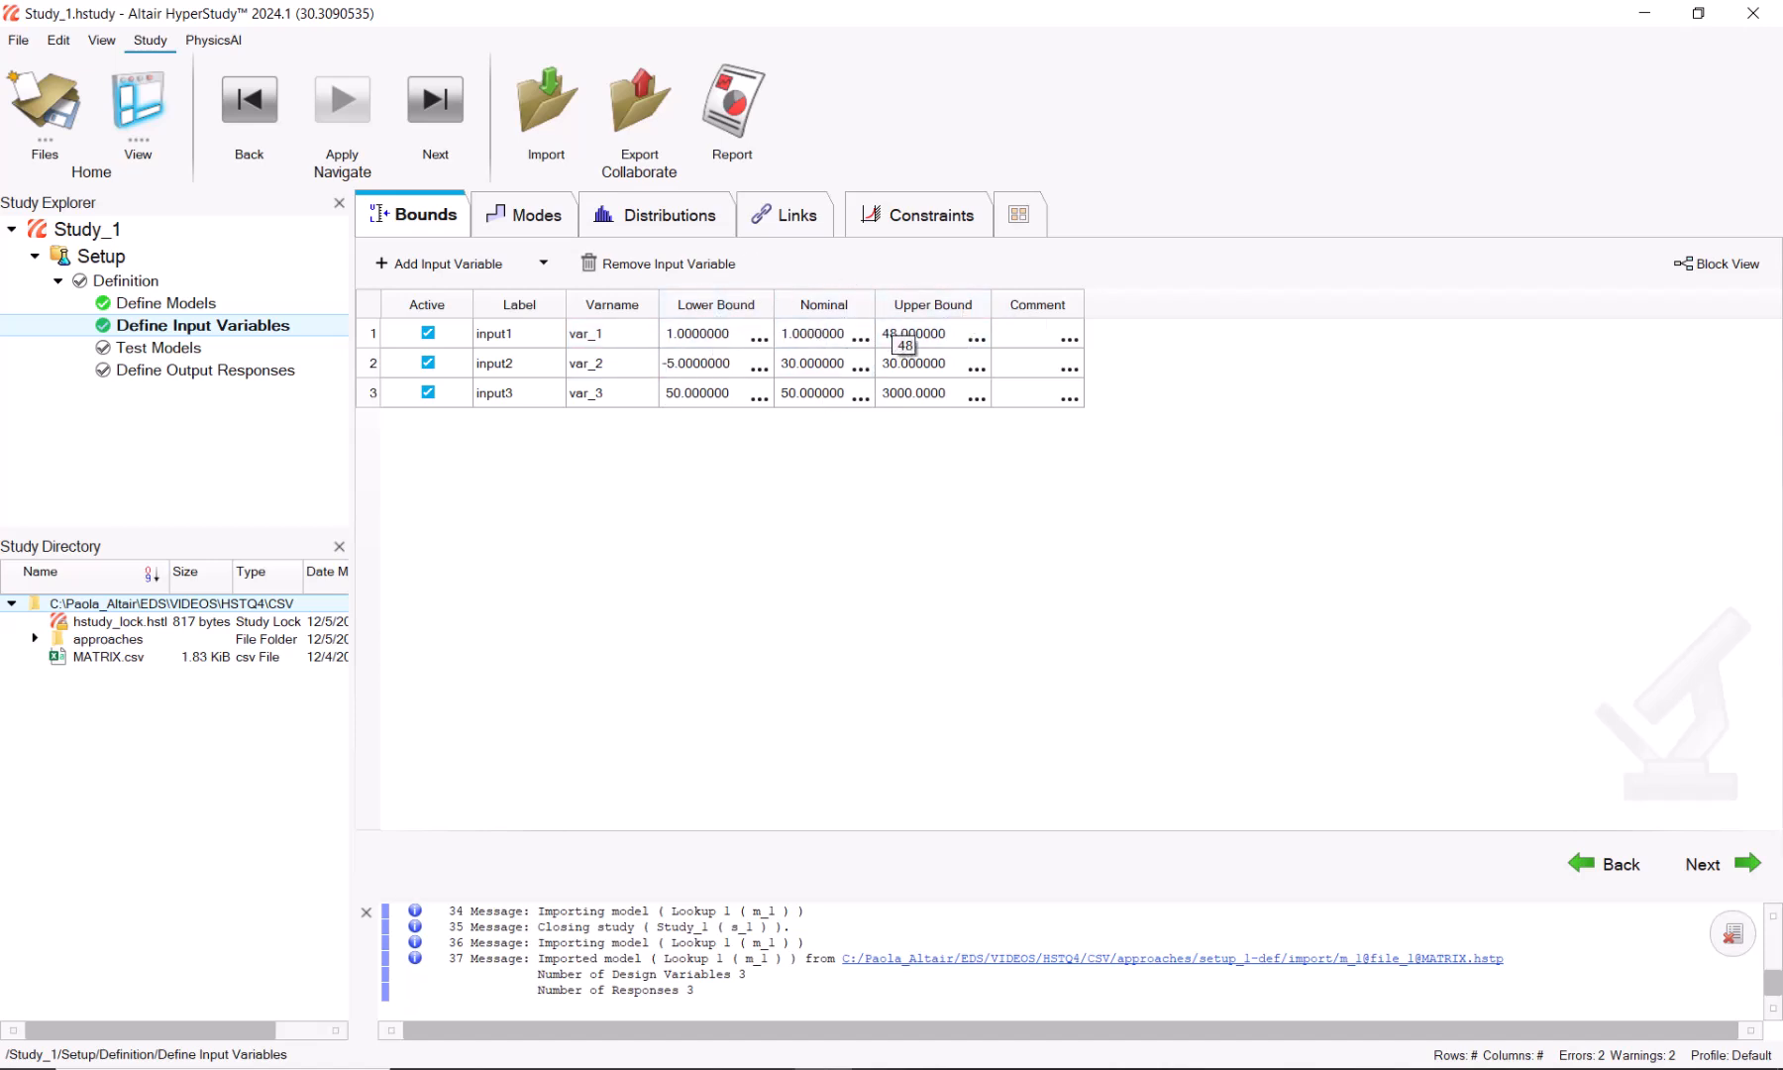
# Step: Add an Internal Math 1 model to the study
pyautogui.click(178, 306)
pyautogui.click(421, 263)
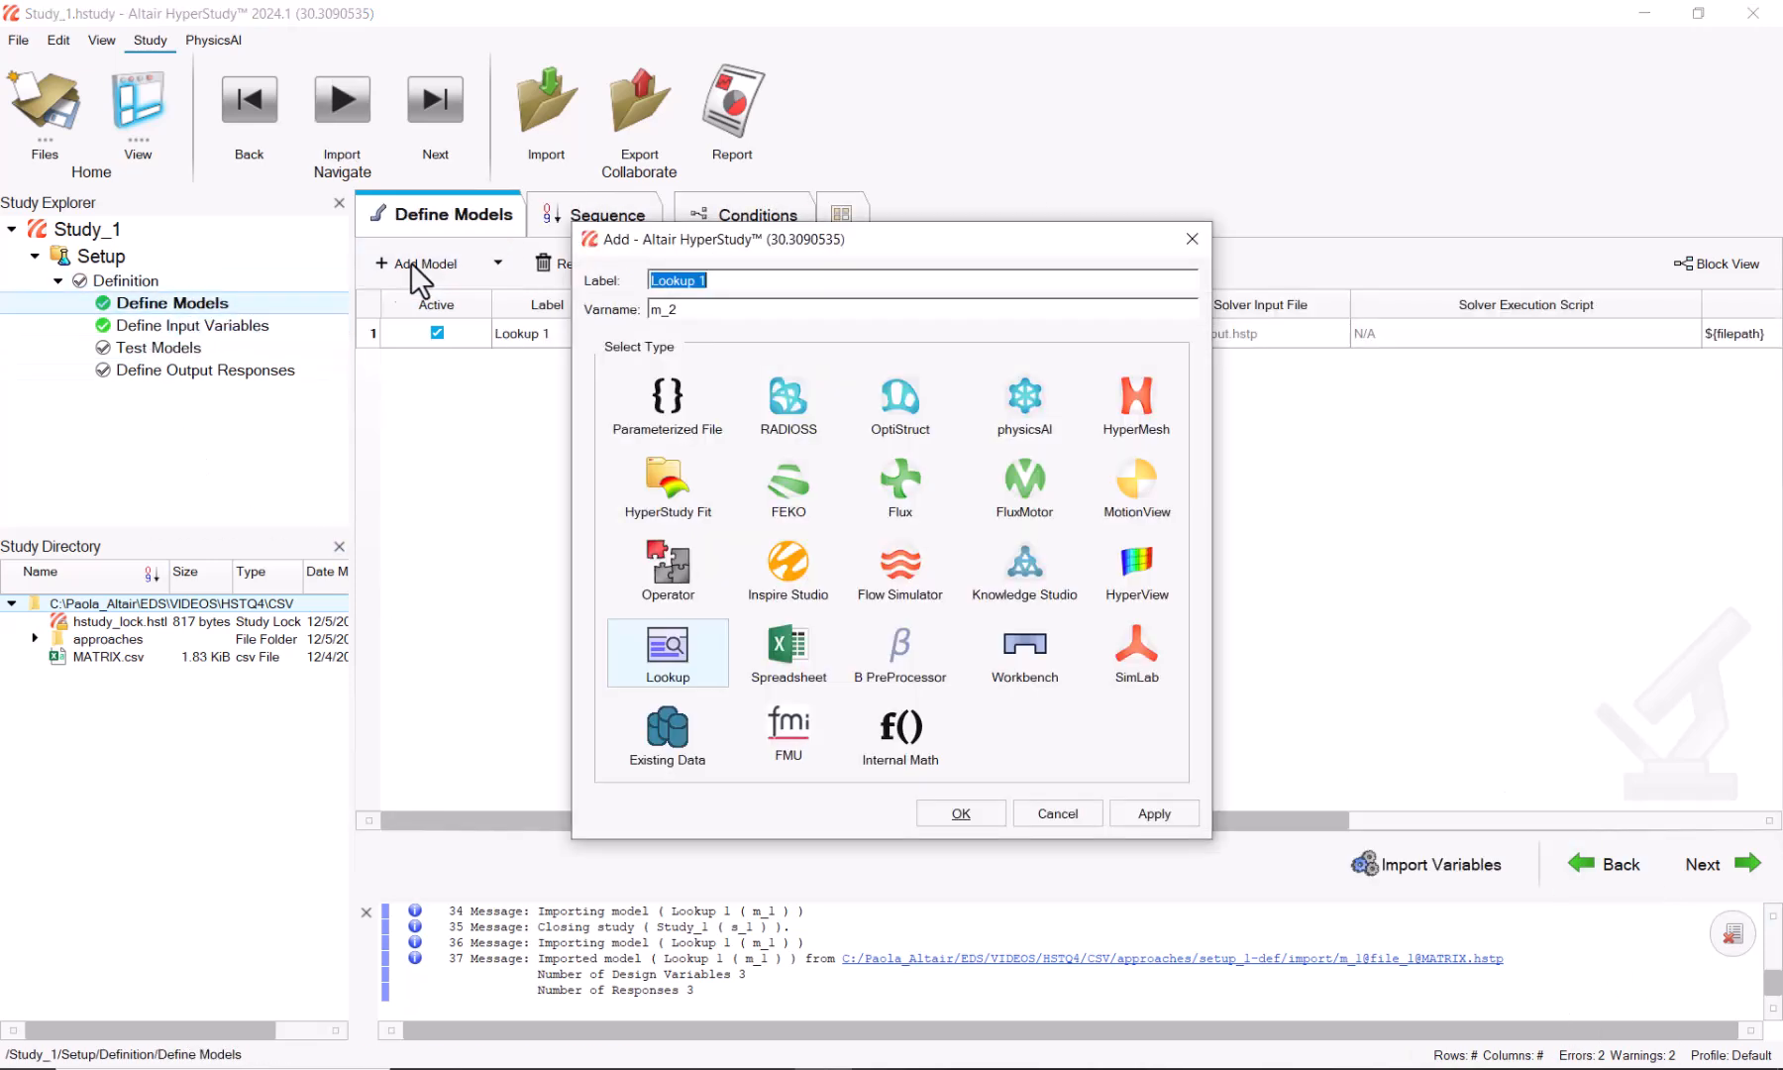
pyautogui.click(901, 744)
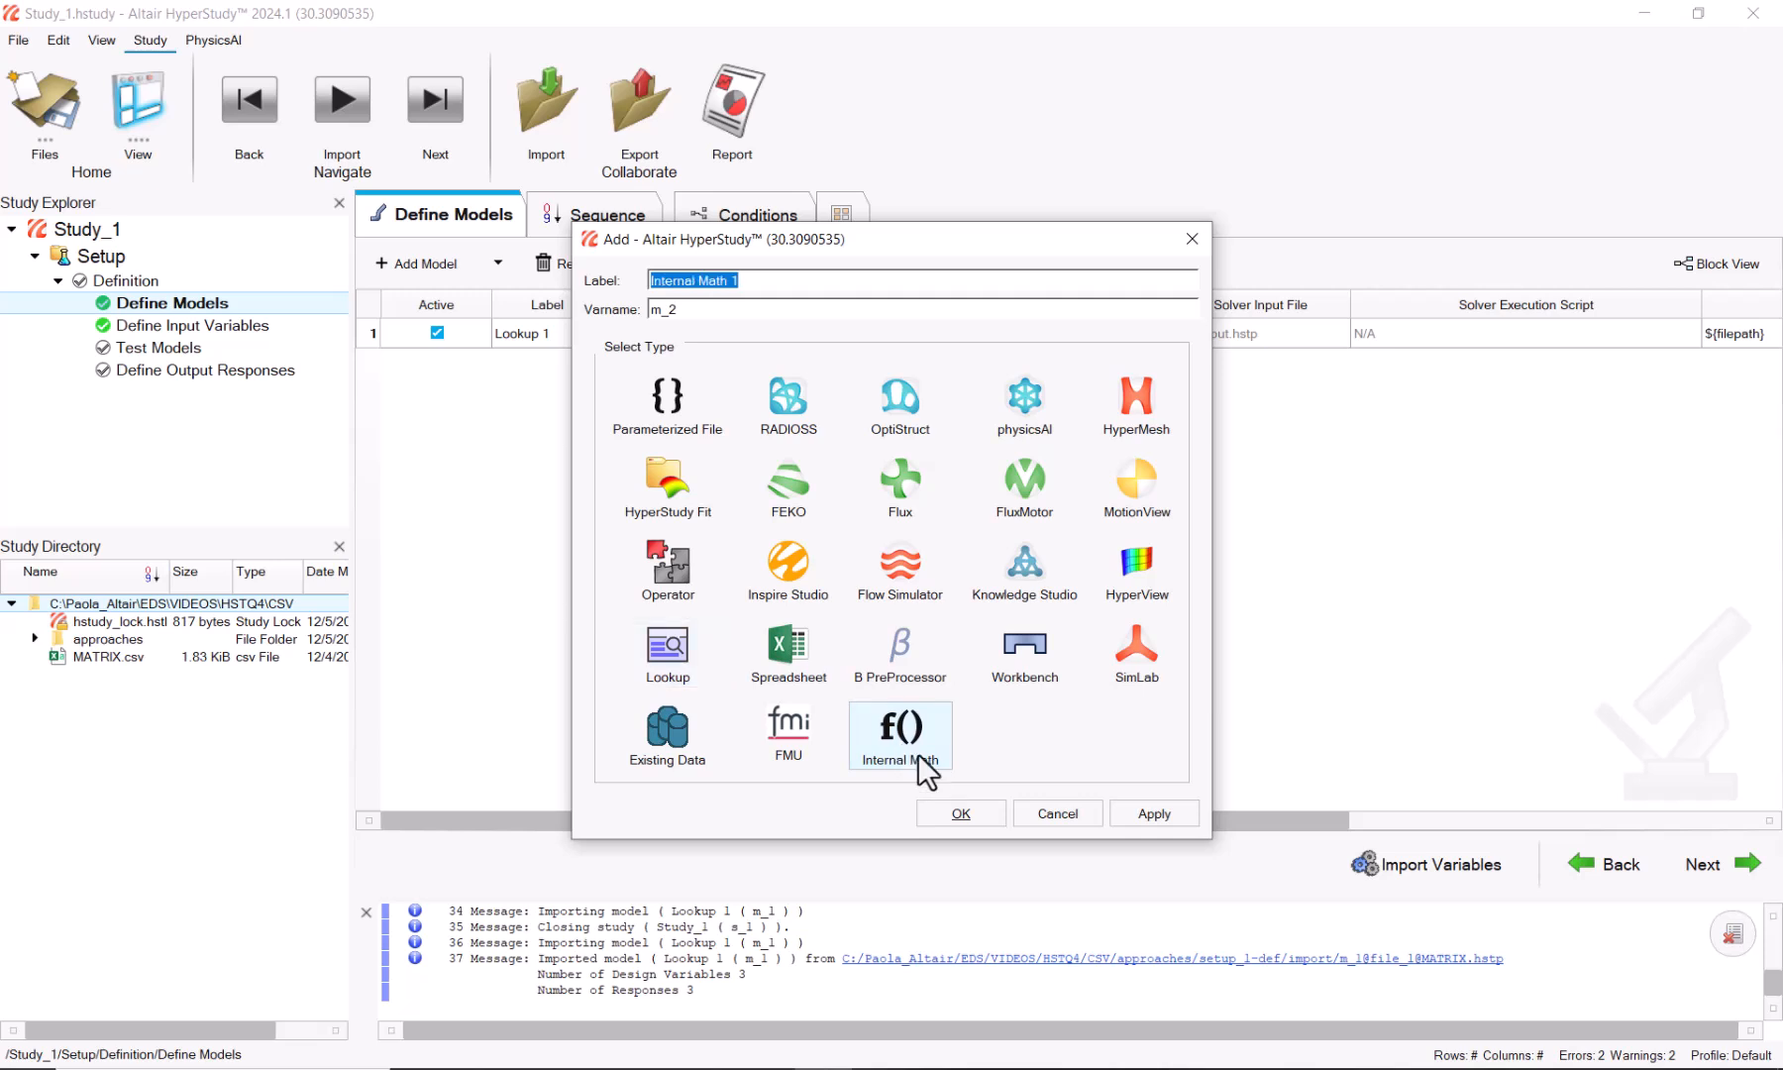
pyautogui.click(961, 813)
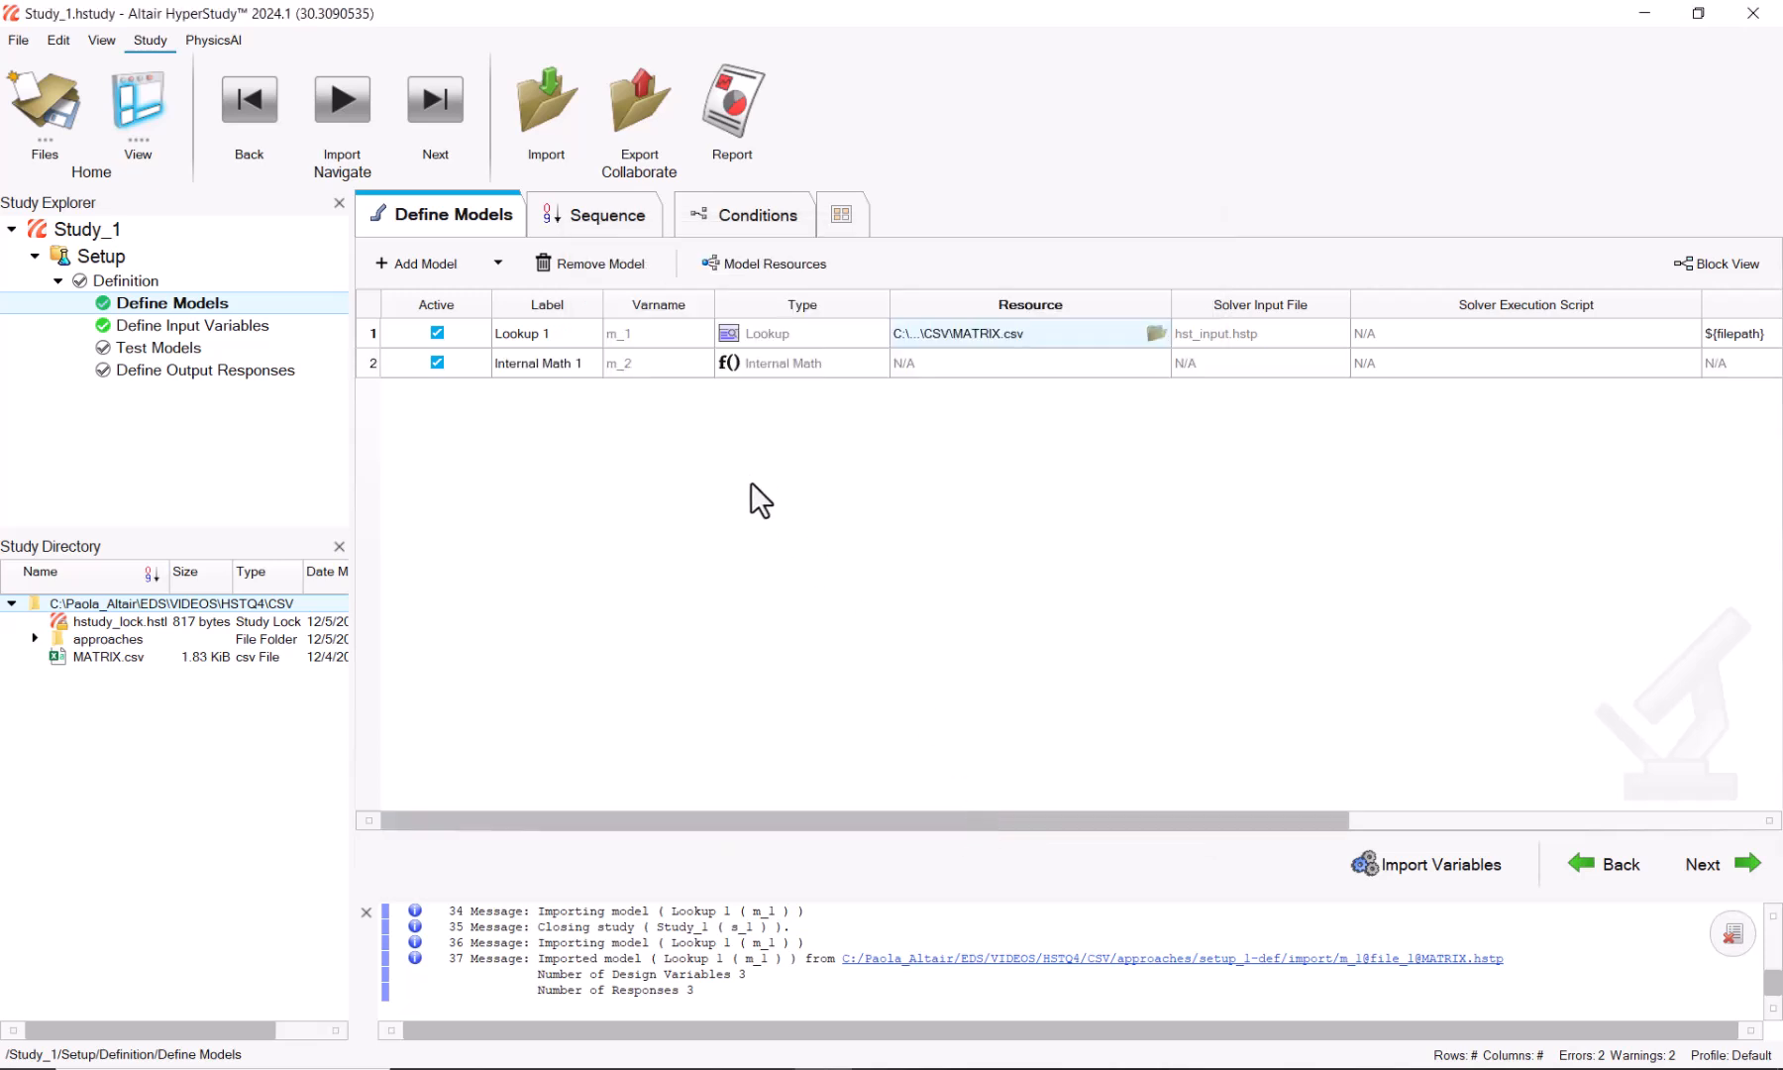
pyautogui.click(1701, 865)
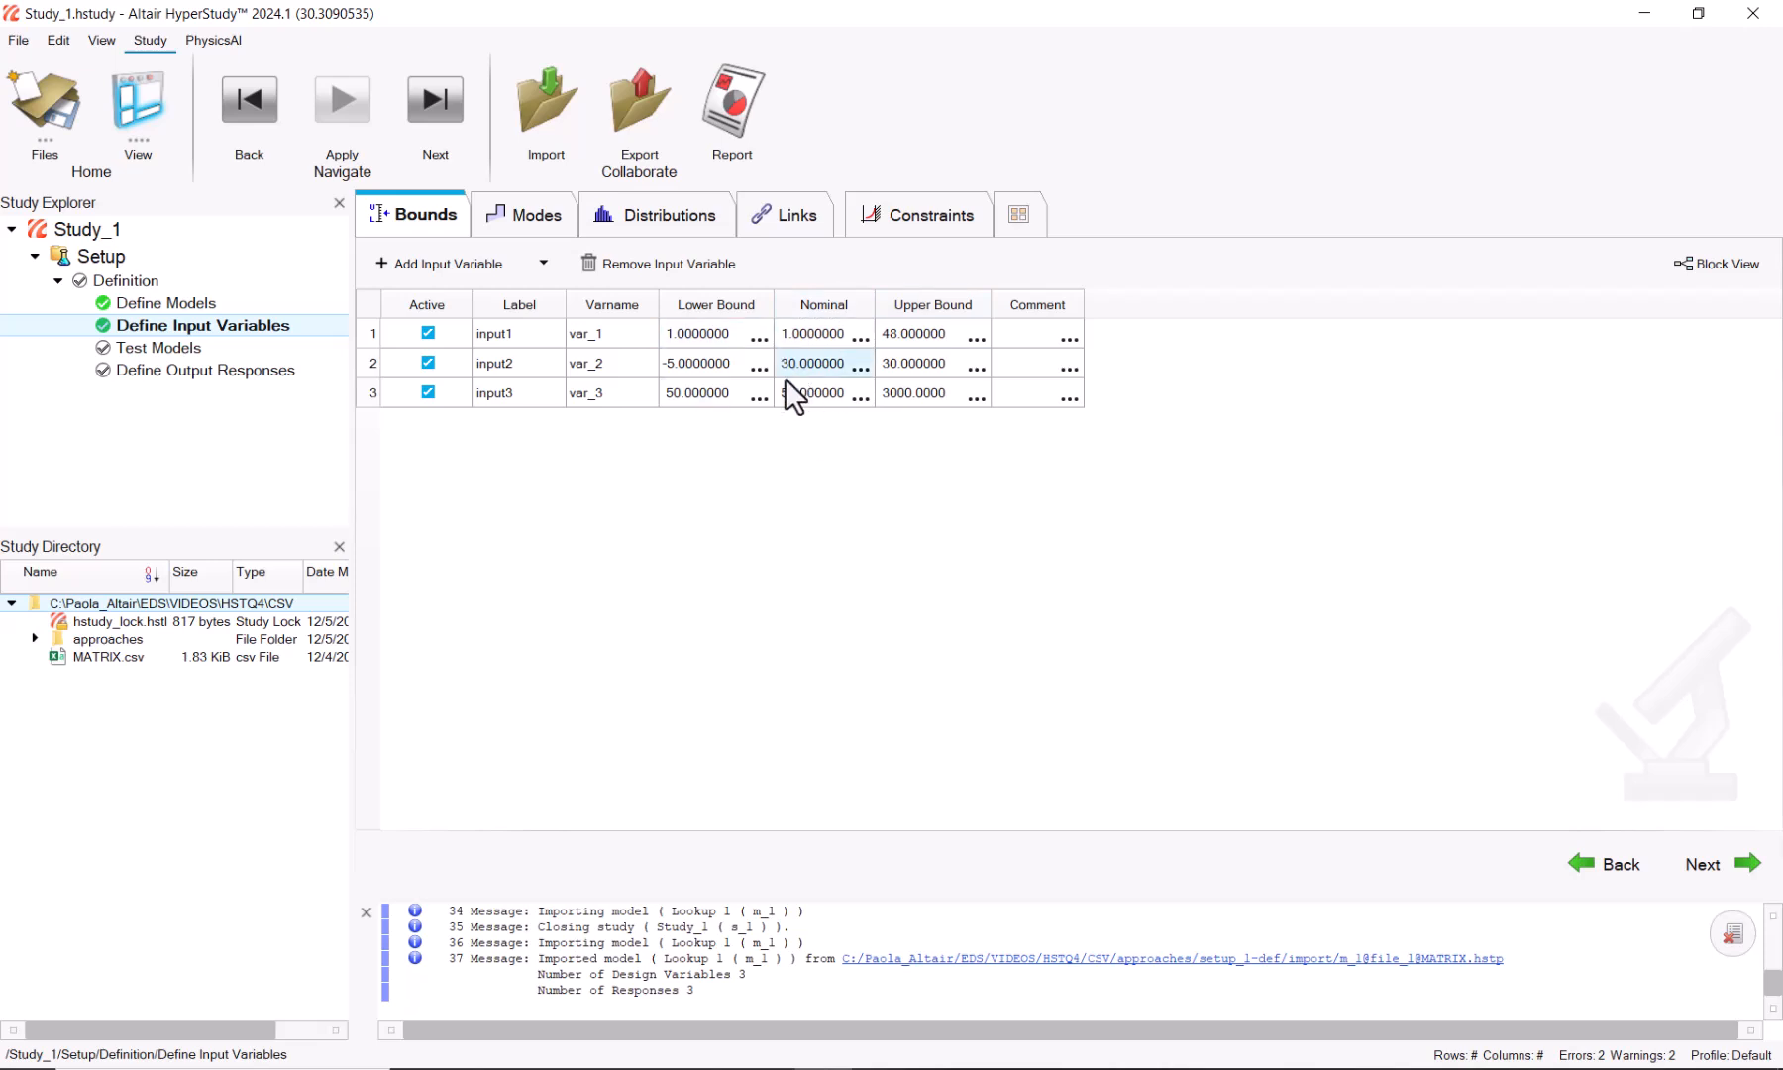
# Step: Remove the Internal Math 1 model, leaving only Lookup 1
pyautogui.click(192, 299)
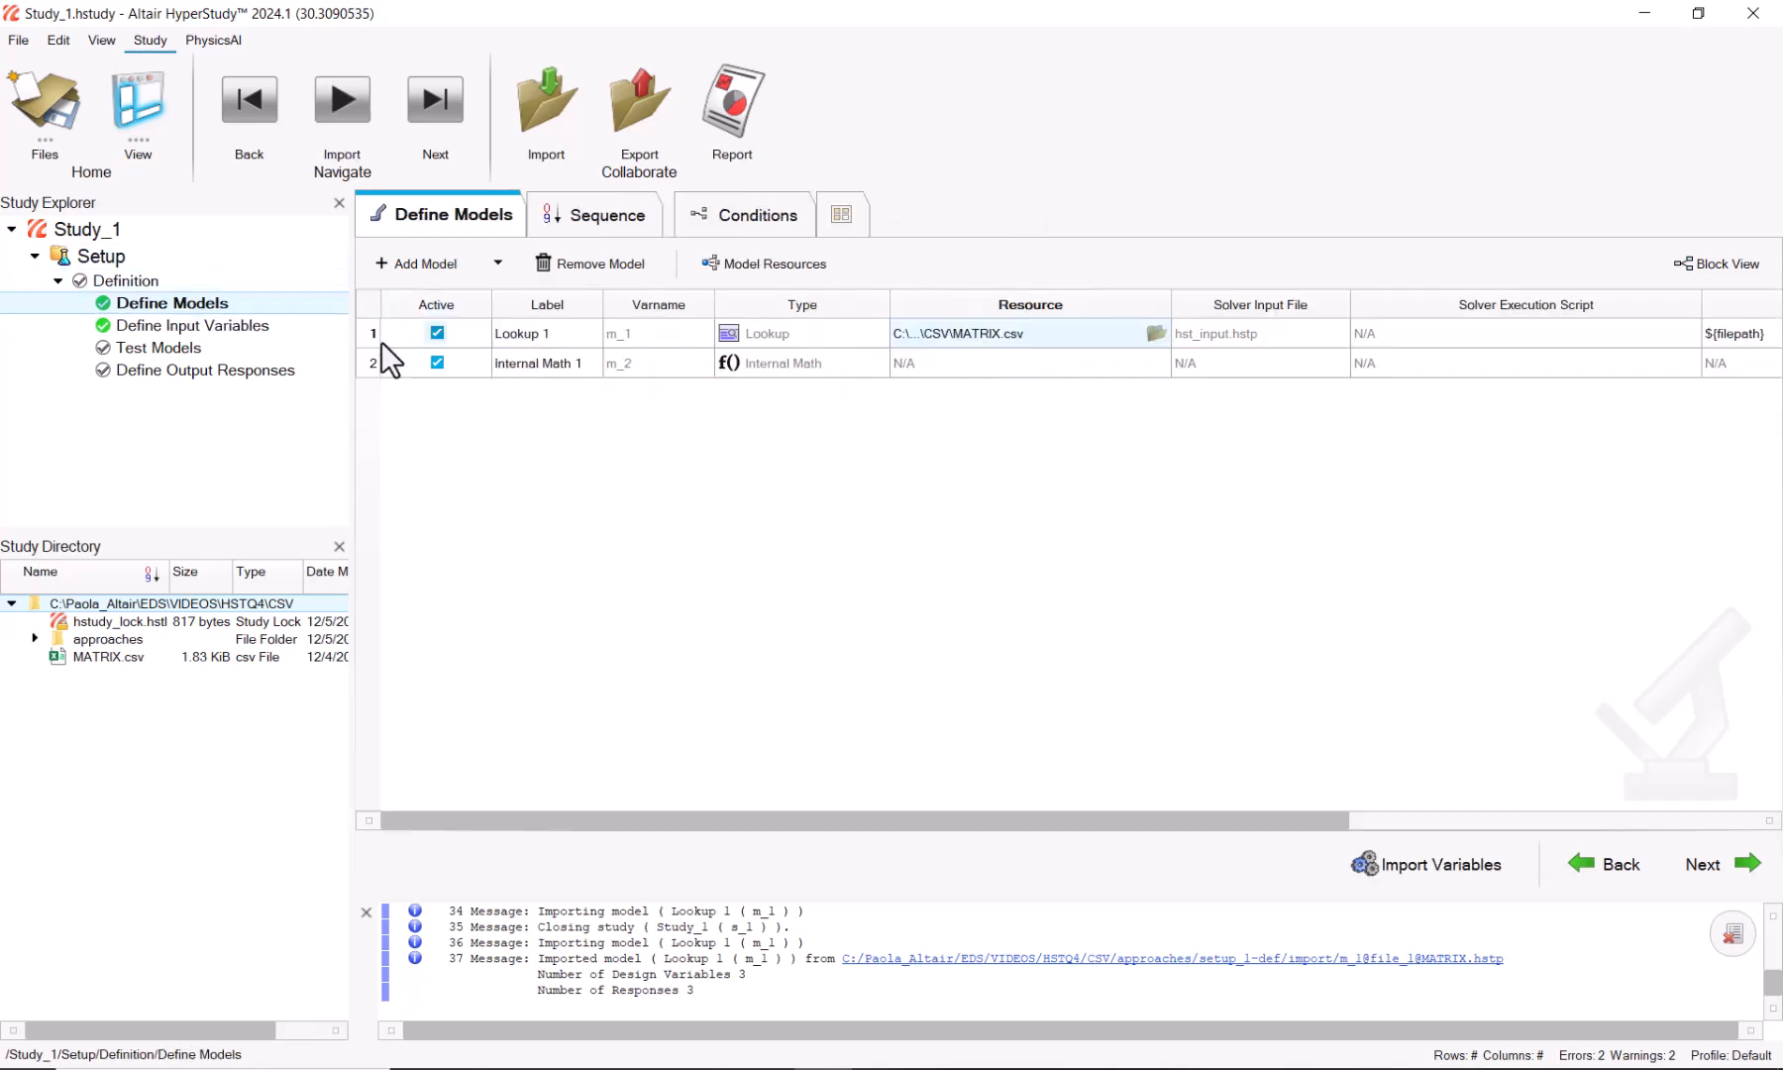
pyautogui.click(370, 362)
pyautogui.click(547, 263)
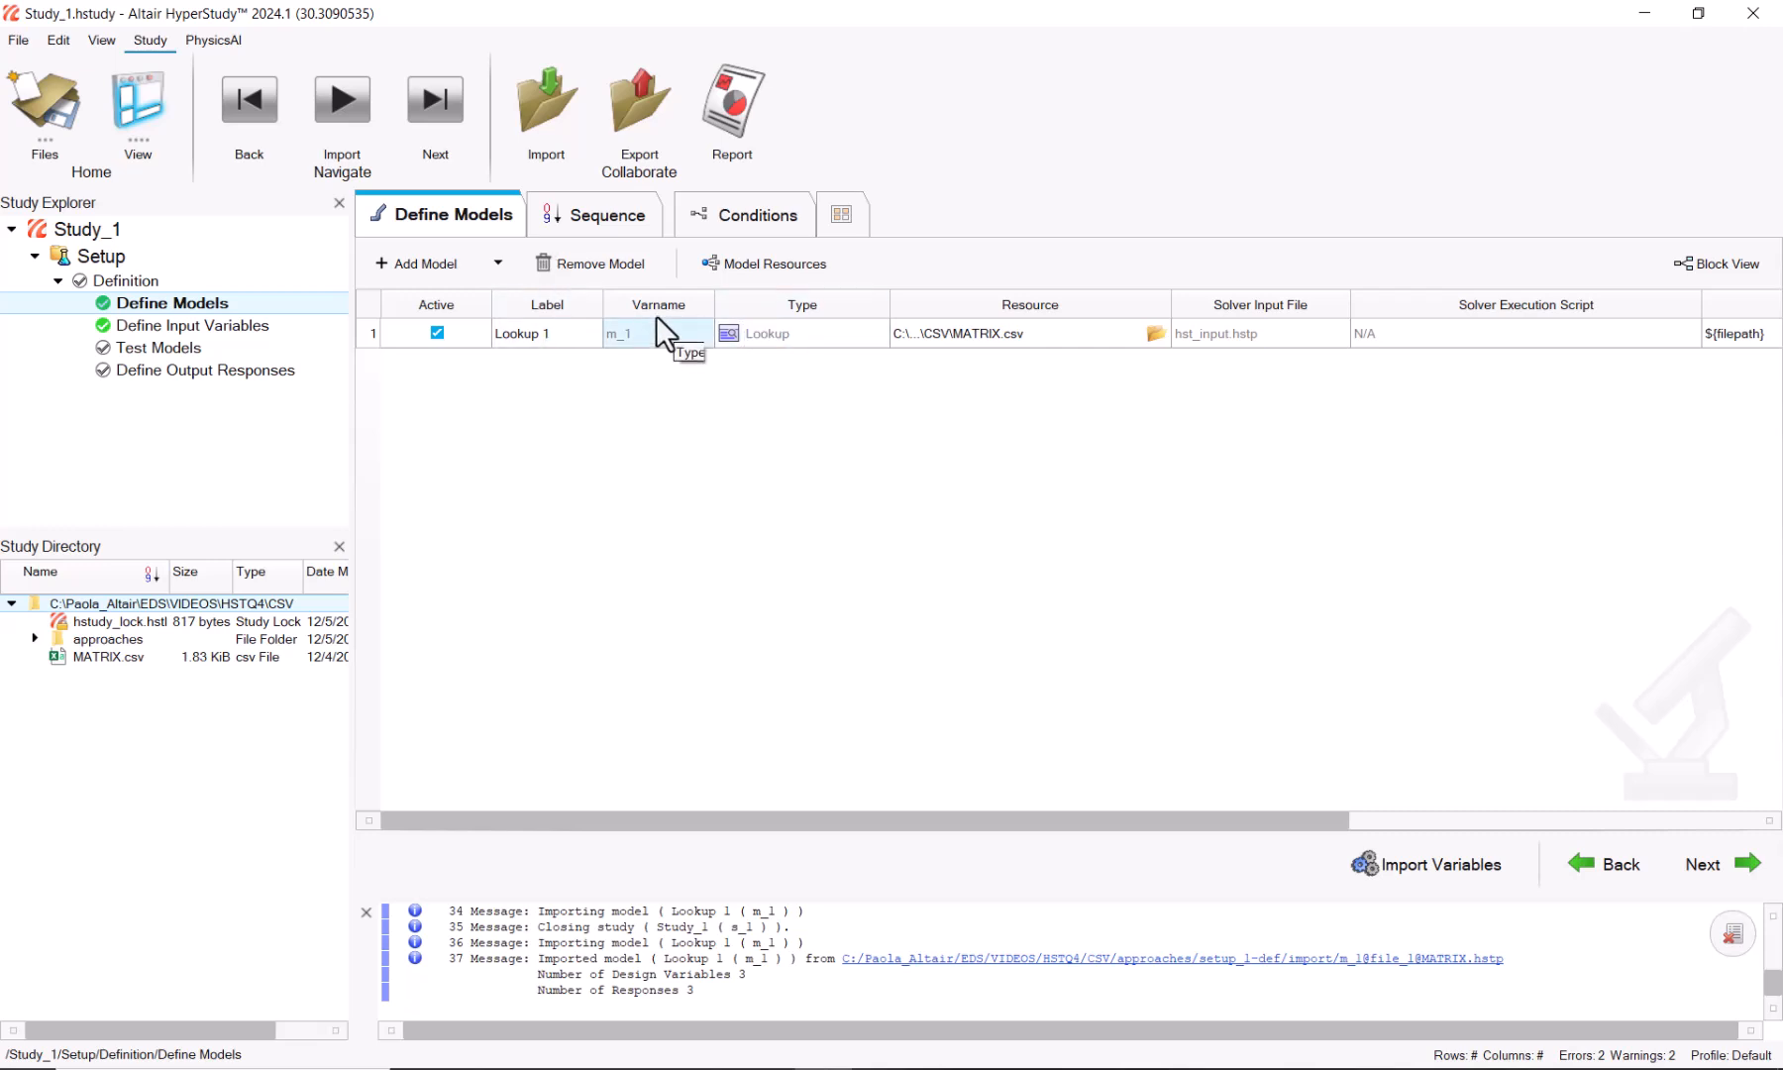
# Step: Test the Lookup 1 model, then add a DOE 1 approach based on Setup
pyautogui.click(183, 349)
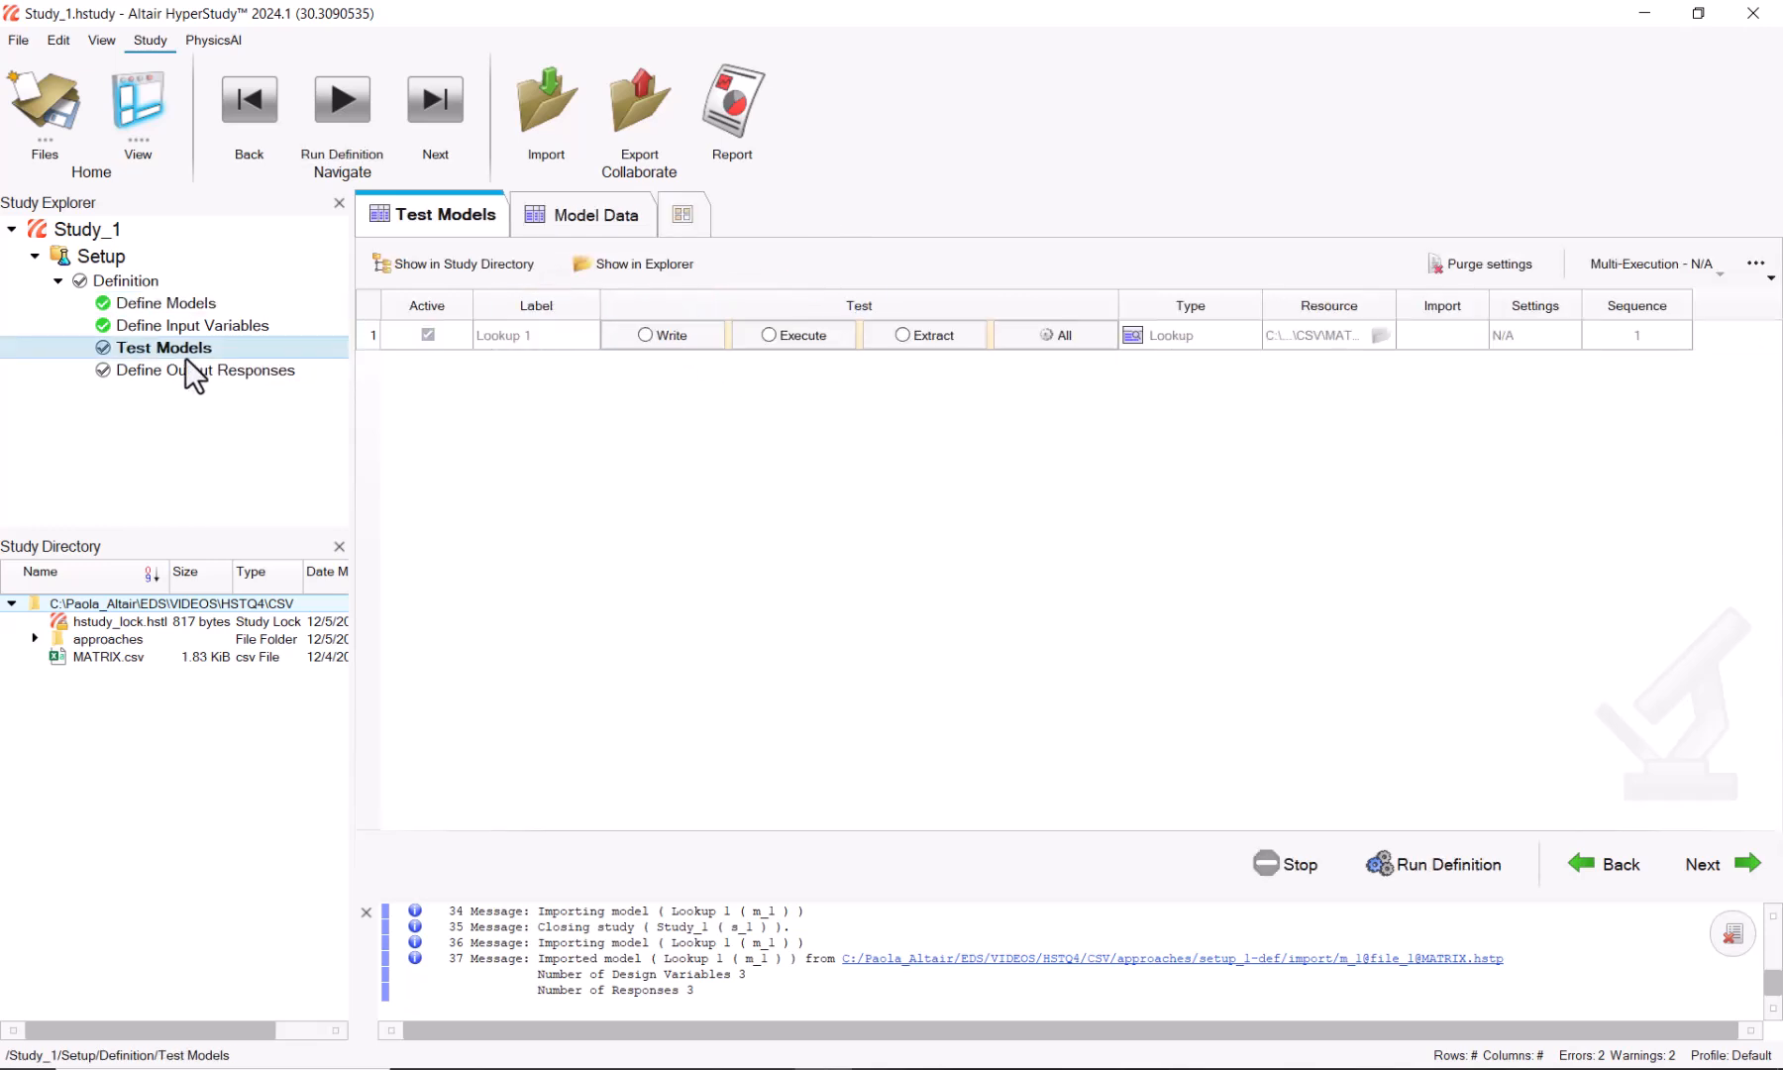
pyautogui.click(1458, 864)
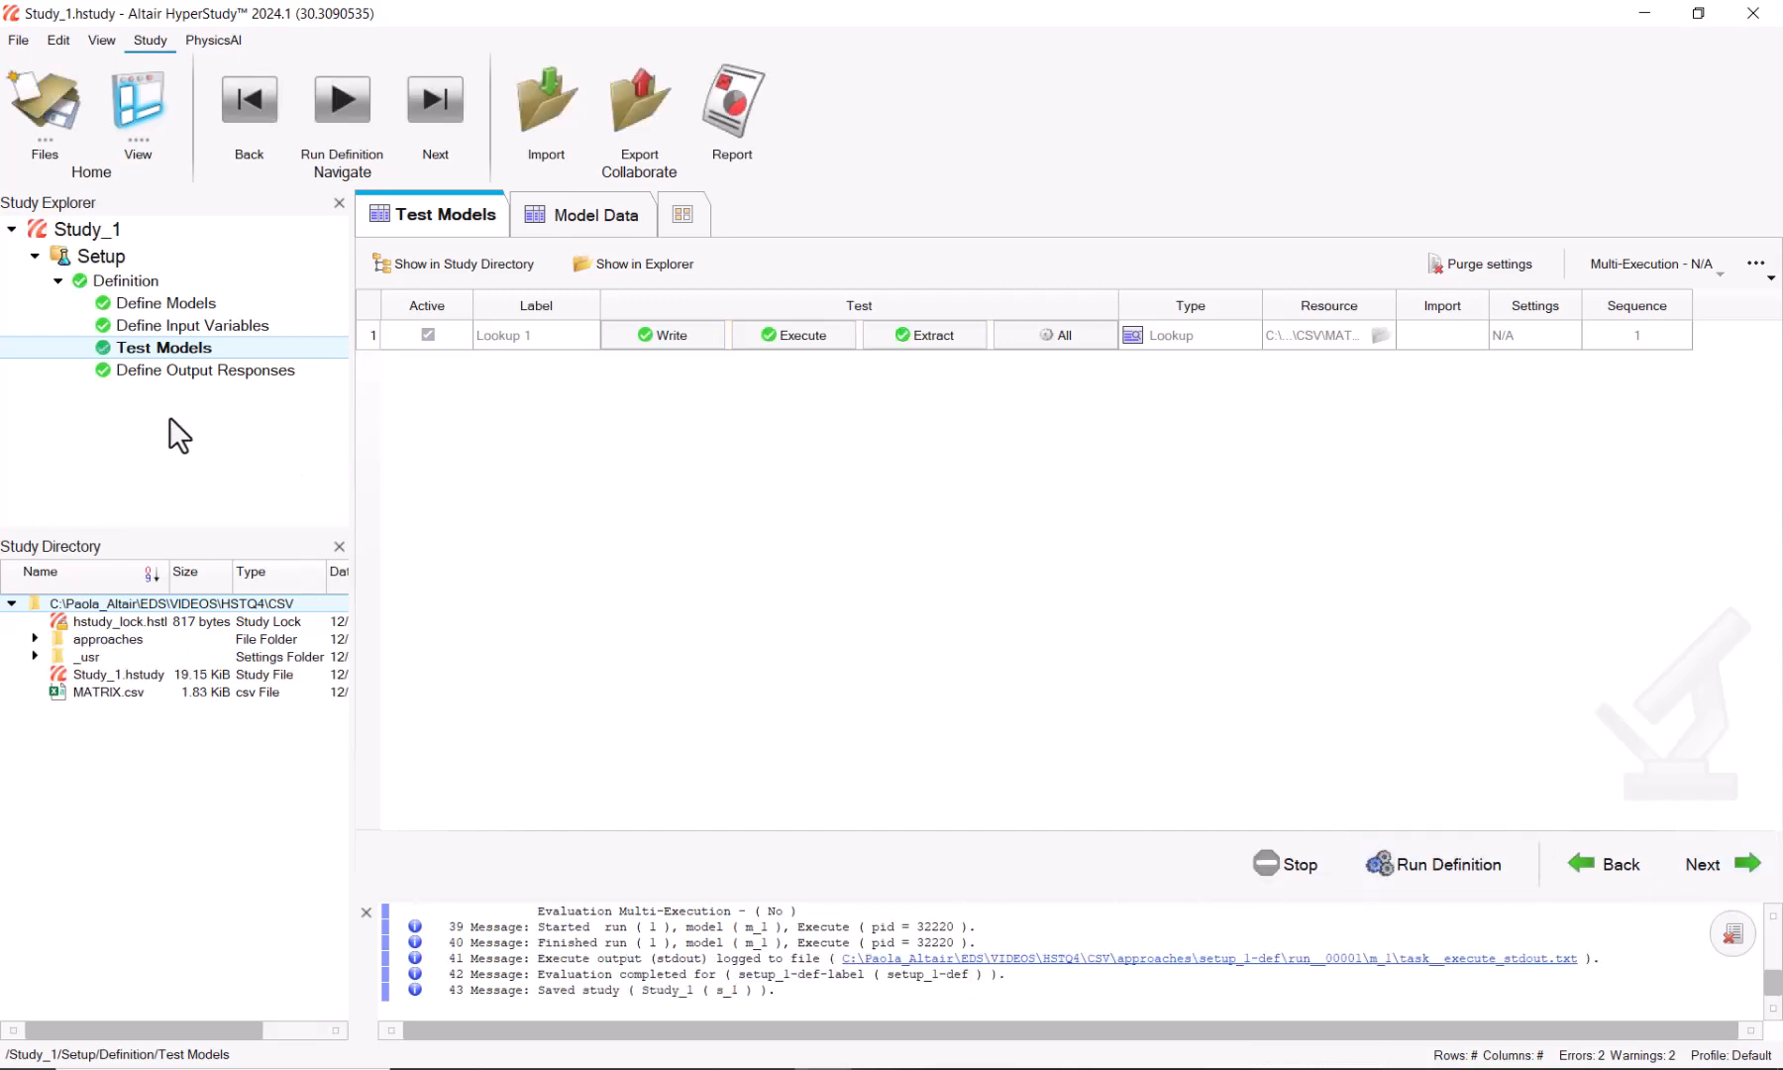
pyautogui.rightClick(90, 447)
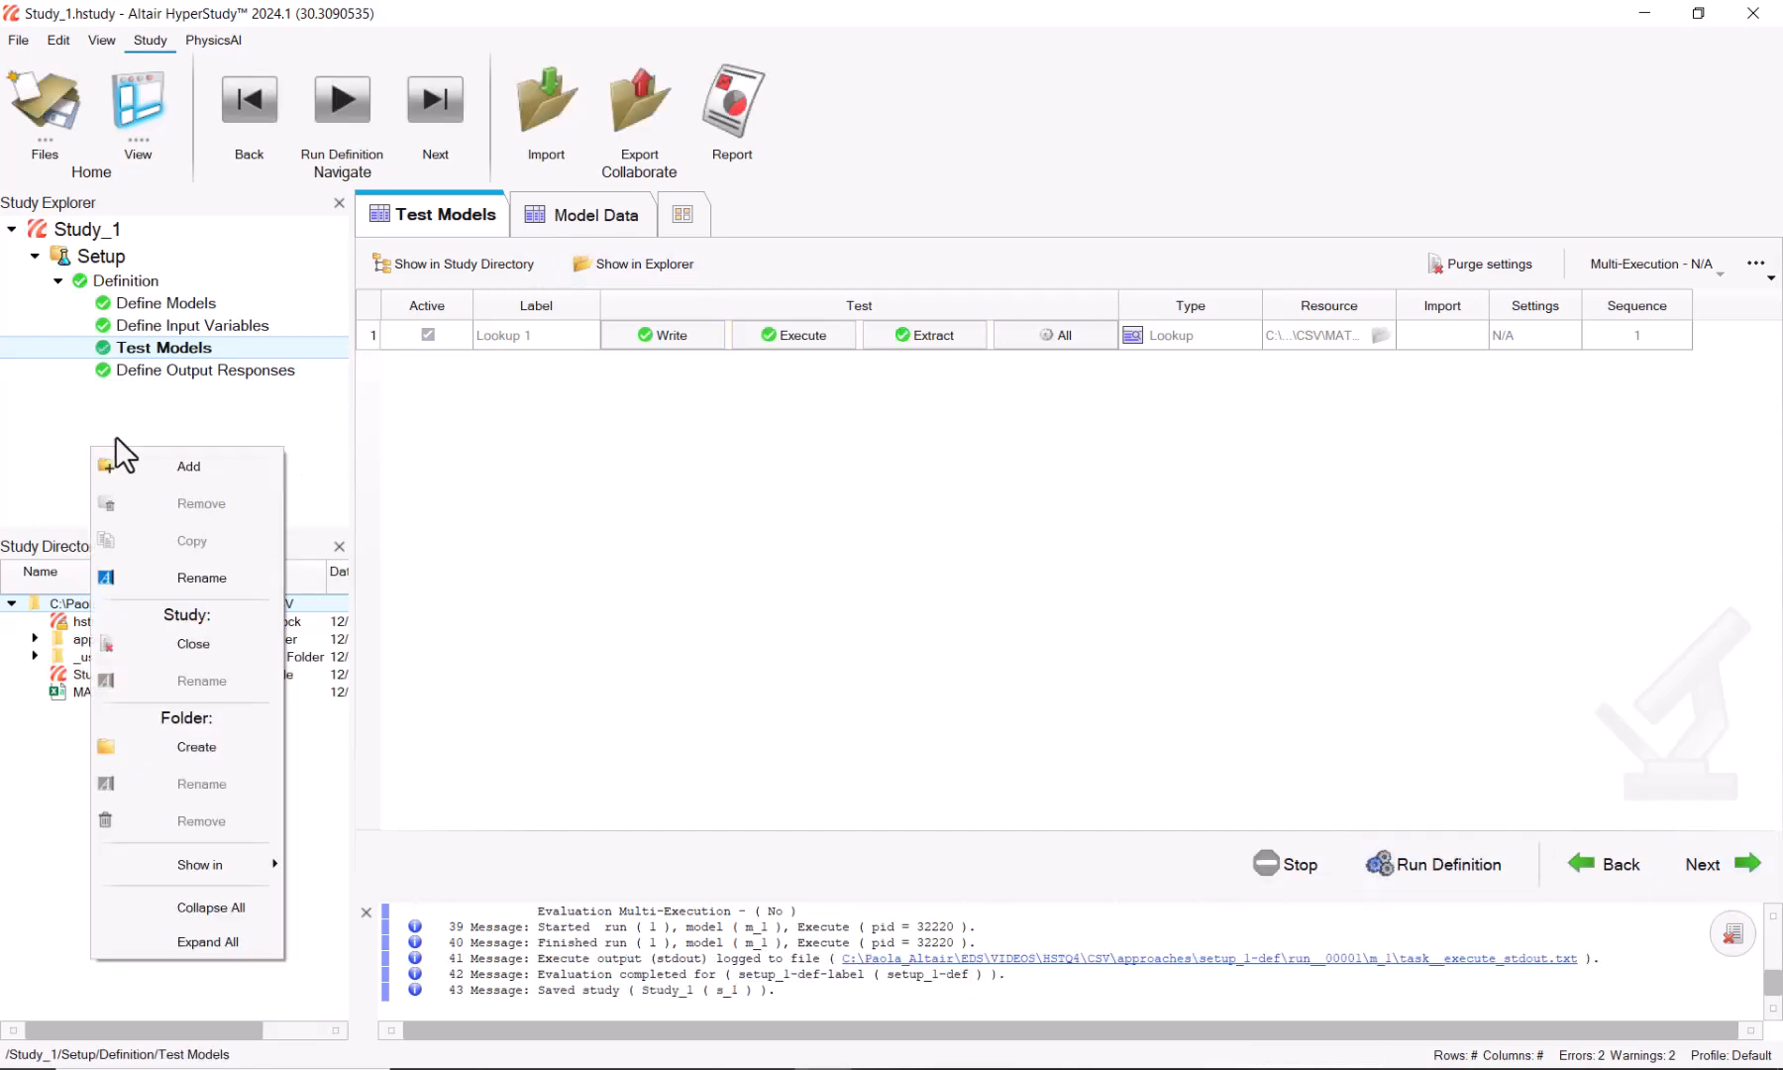
pyautogui.click(147, 466)
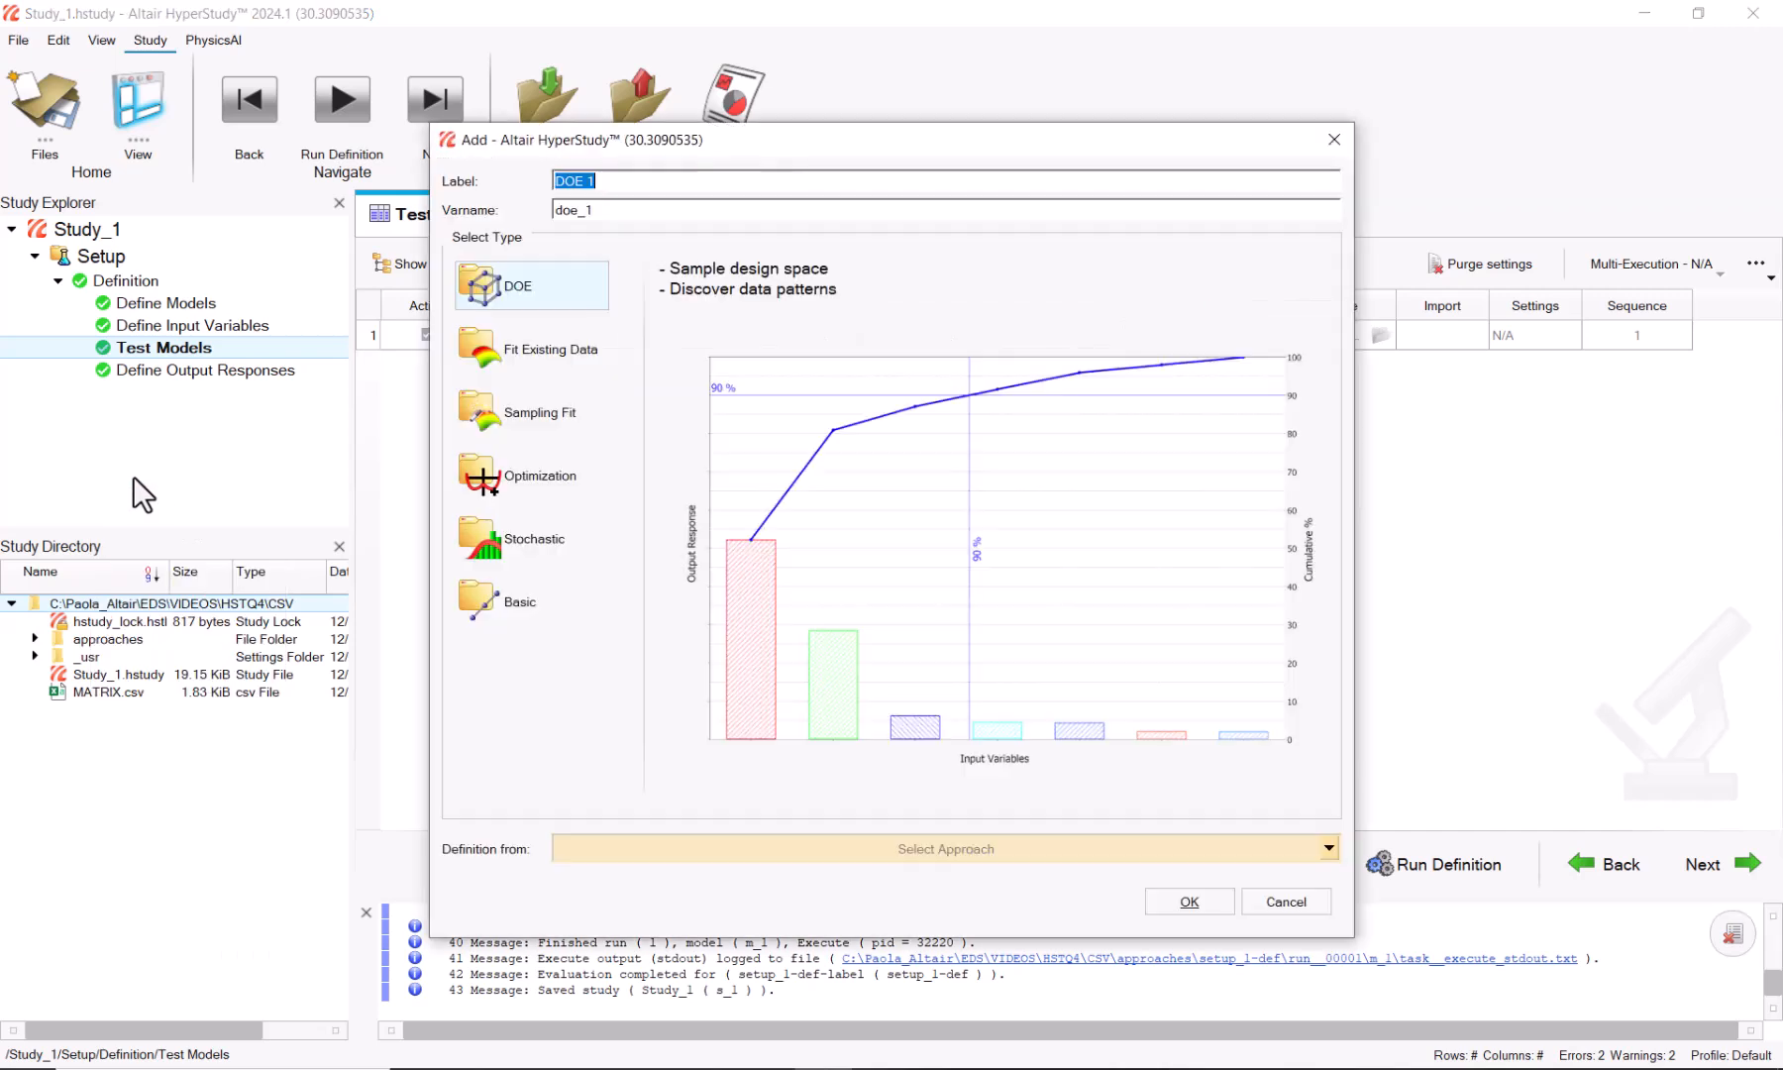
pyautogui.click(728, 852)
pyautogui.click(645, 887)
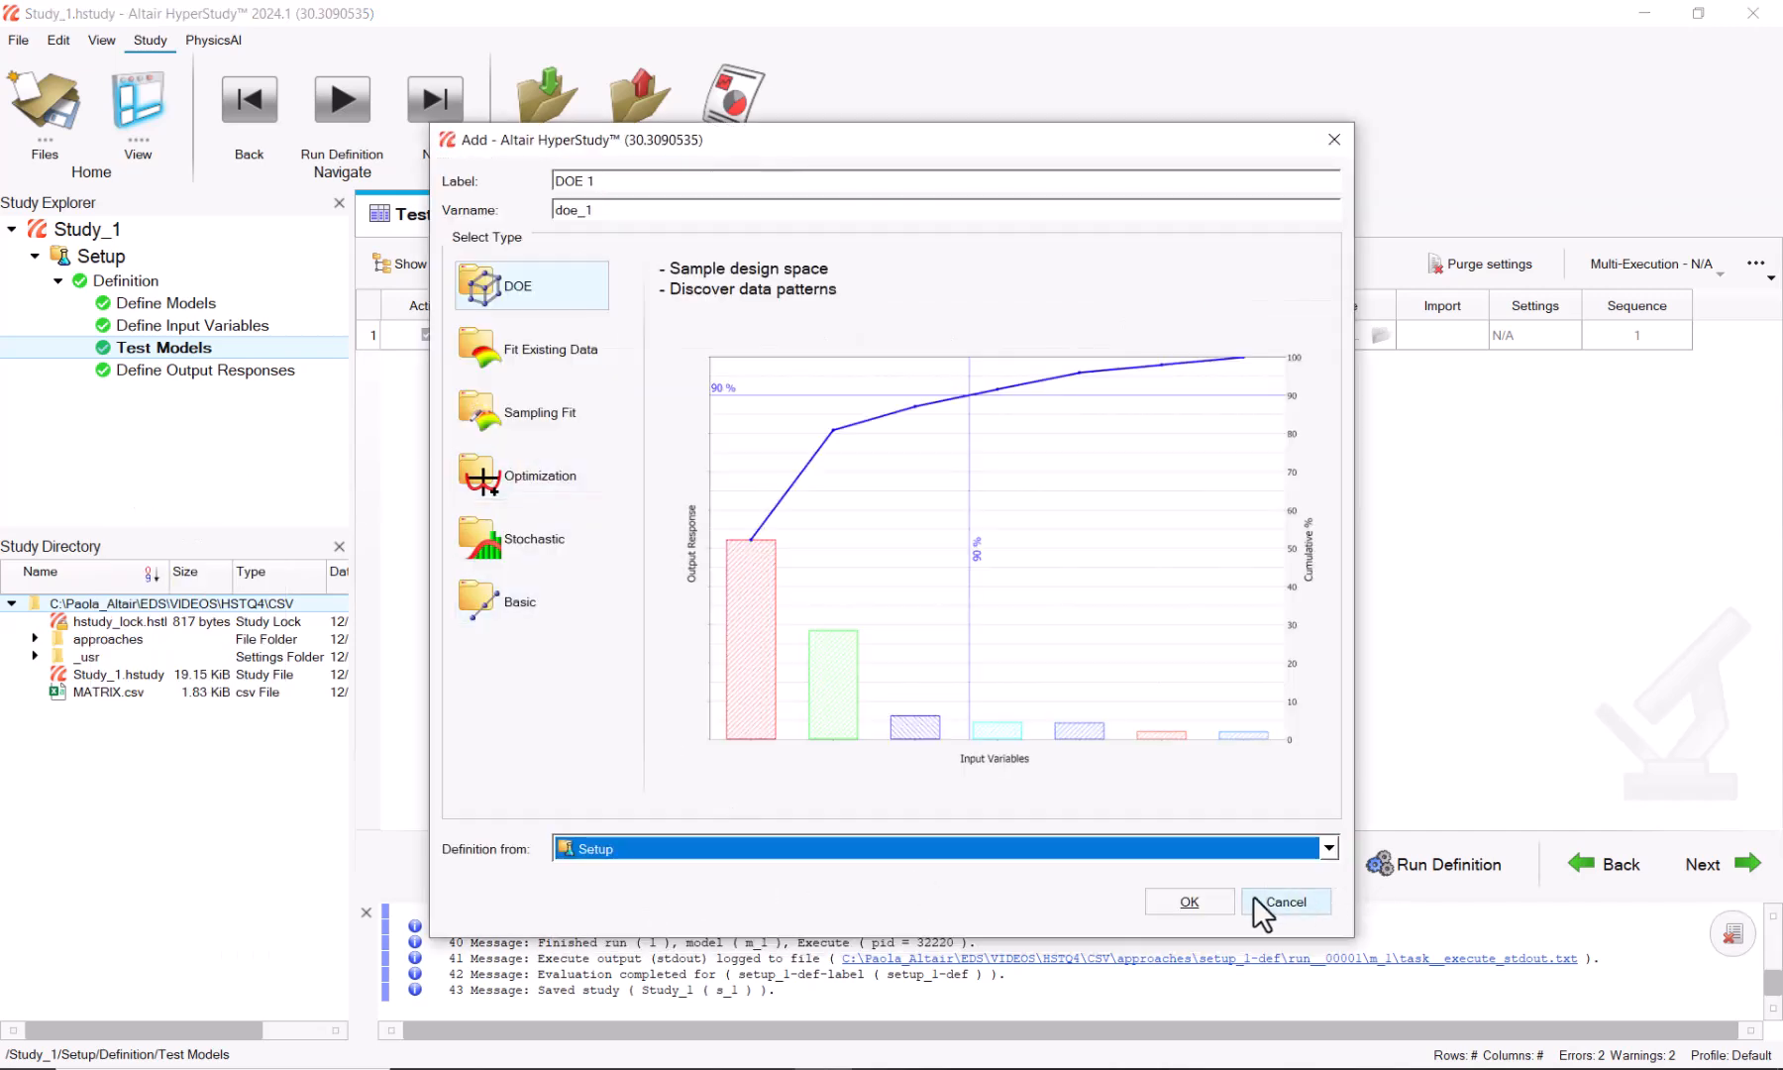
pyautogui.click(1191, 901)
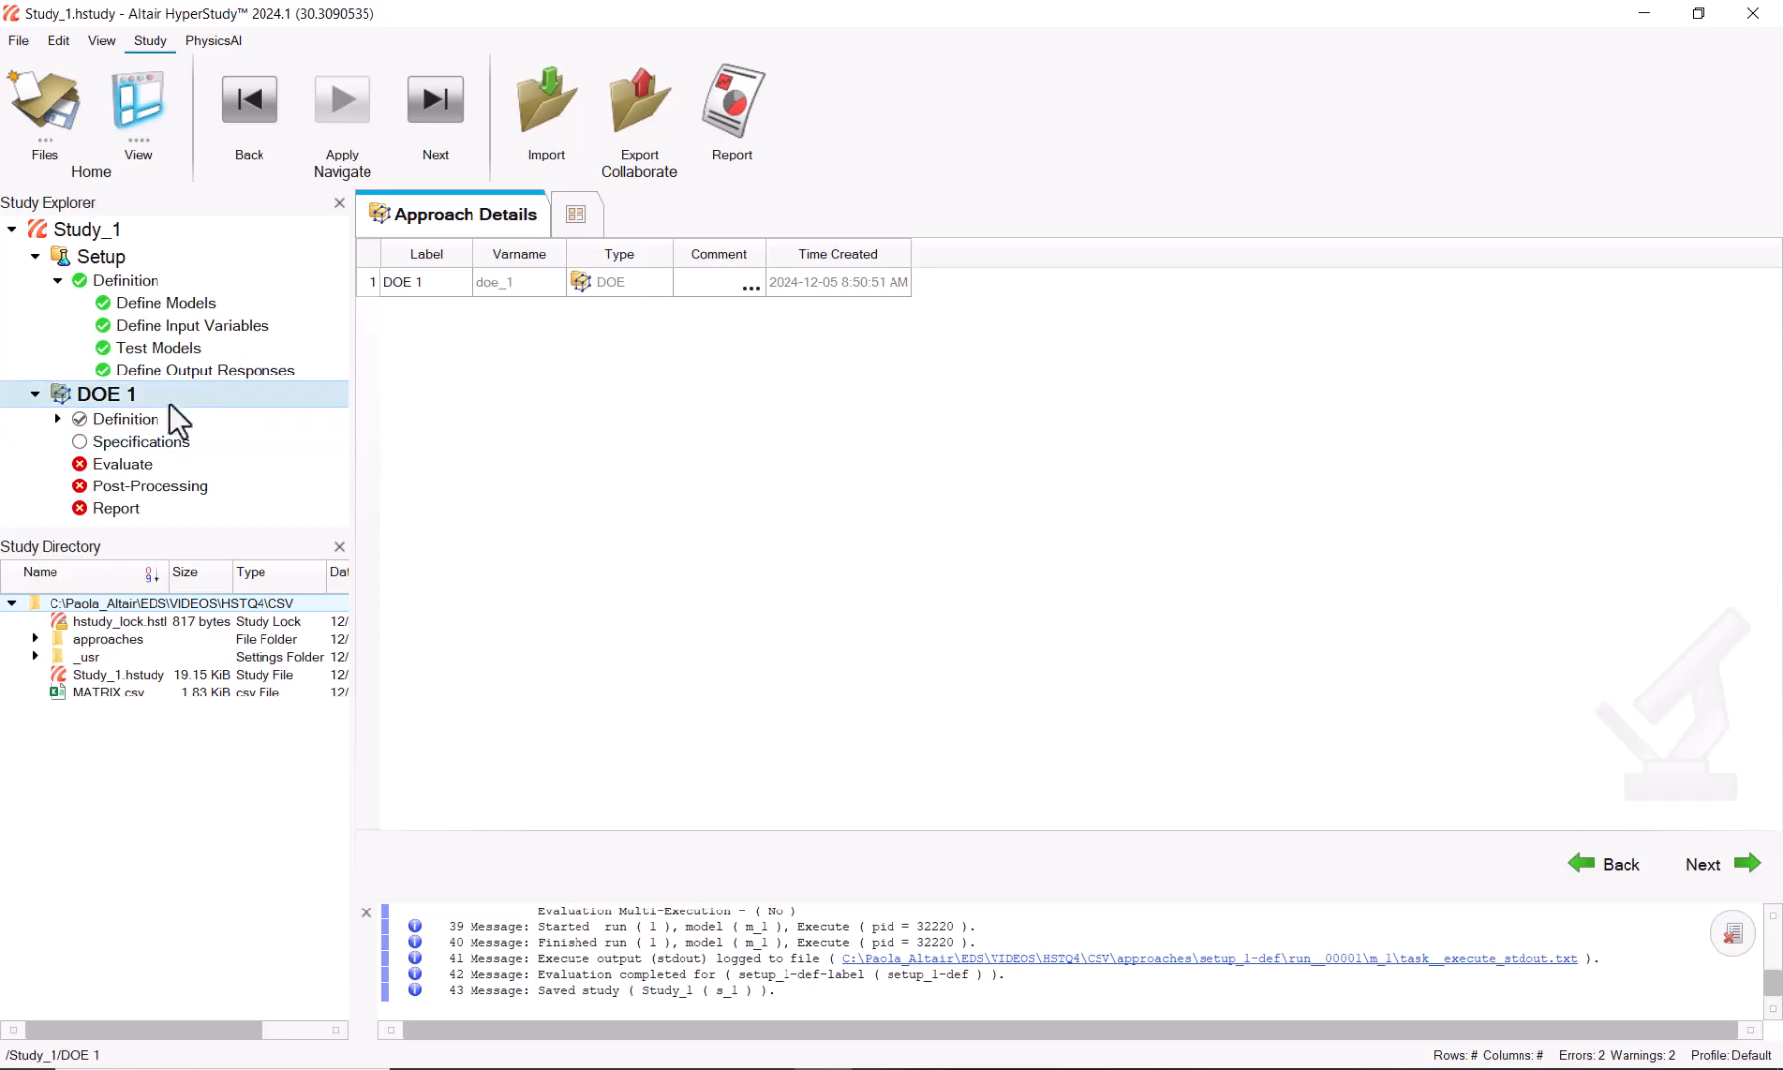
pyautogui.click(161, 443)
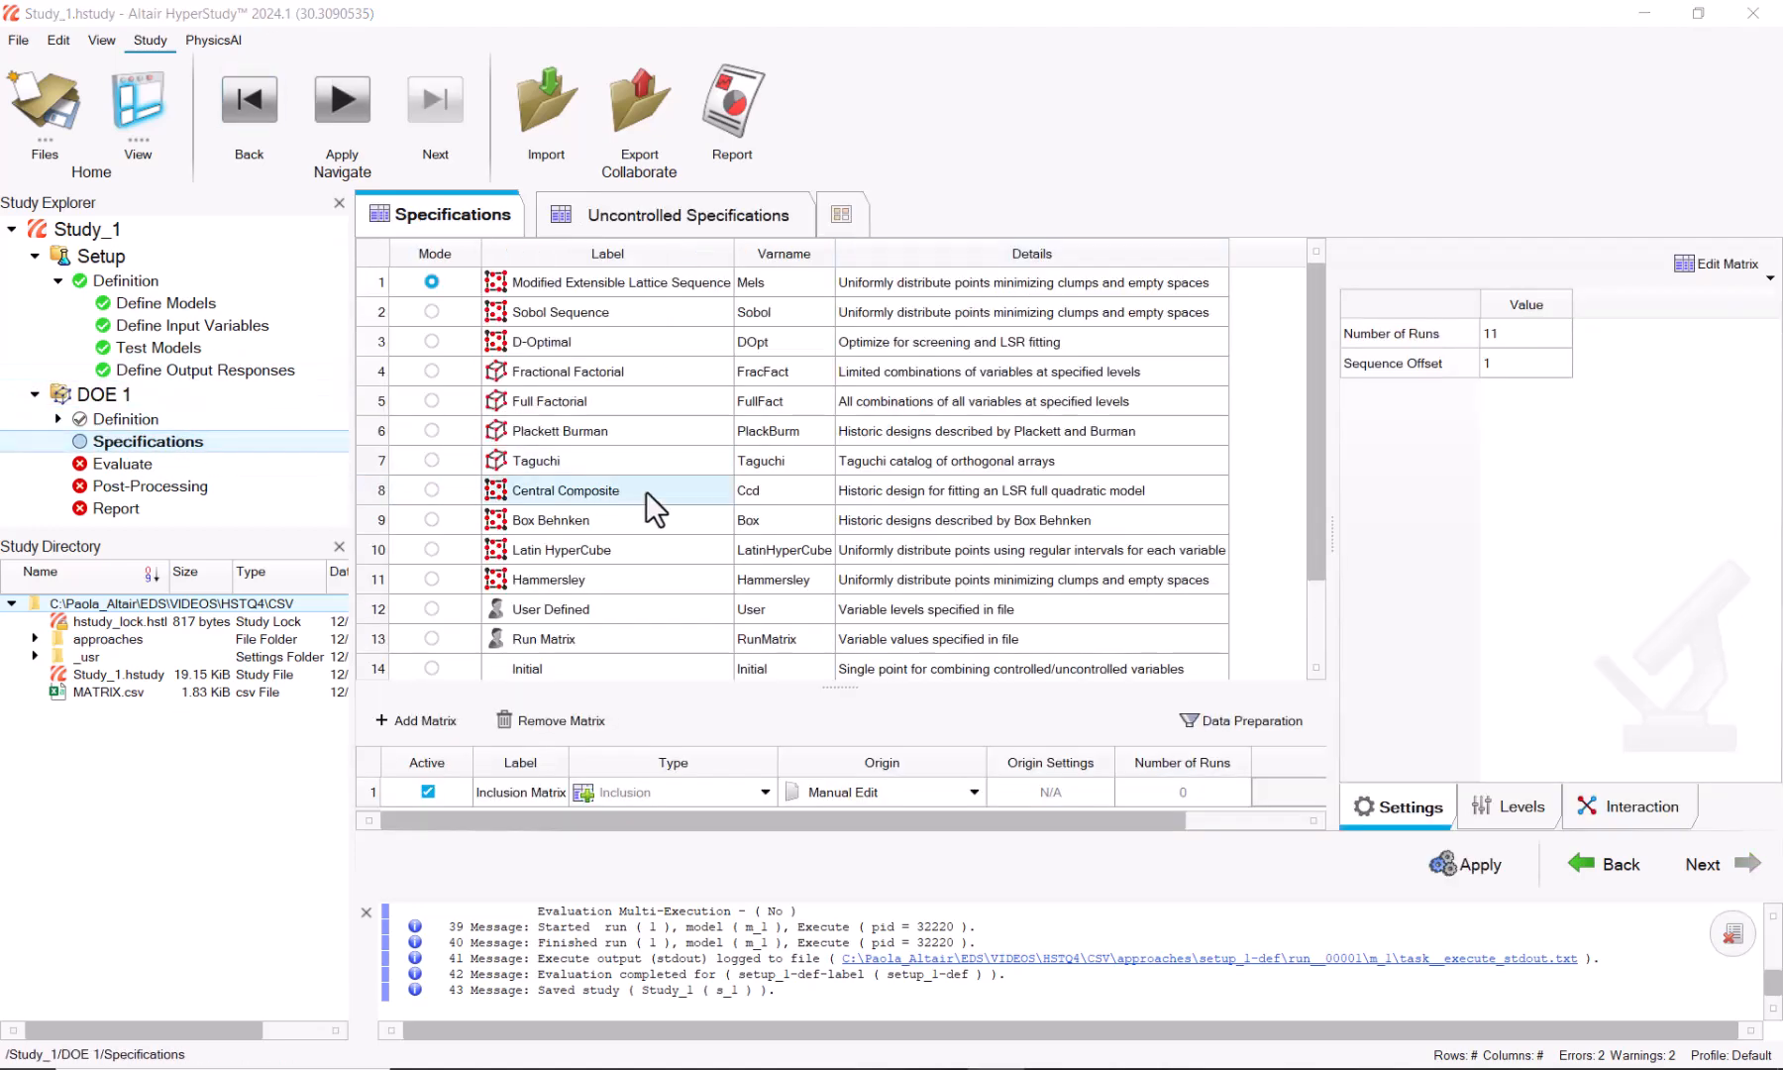
# Step: Give DOE 1 the Empty design and open its inclusion matrix for editing
pyautogui.scroll(-1, 660, 512)
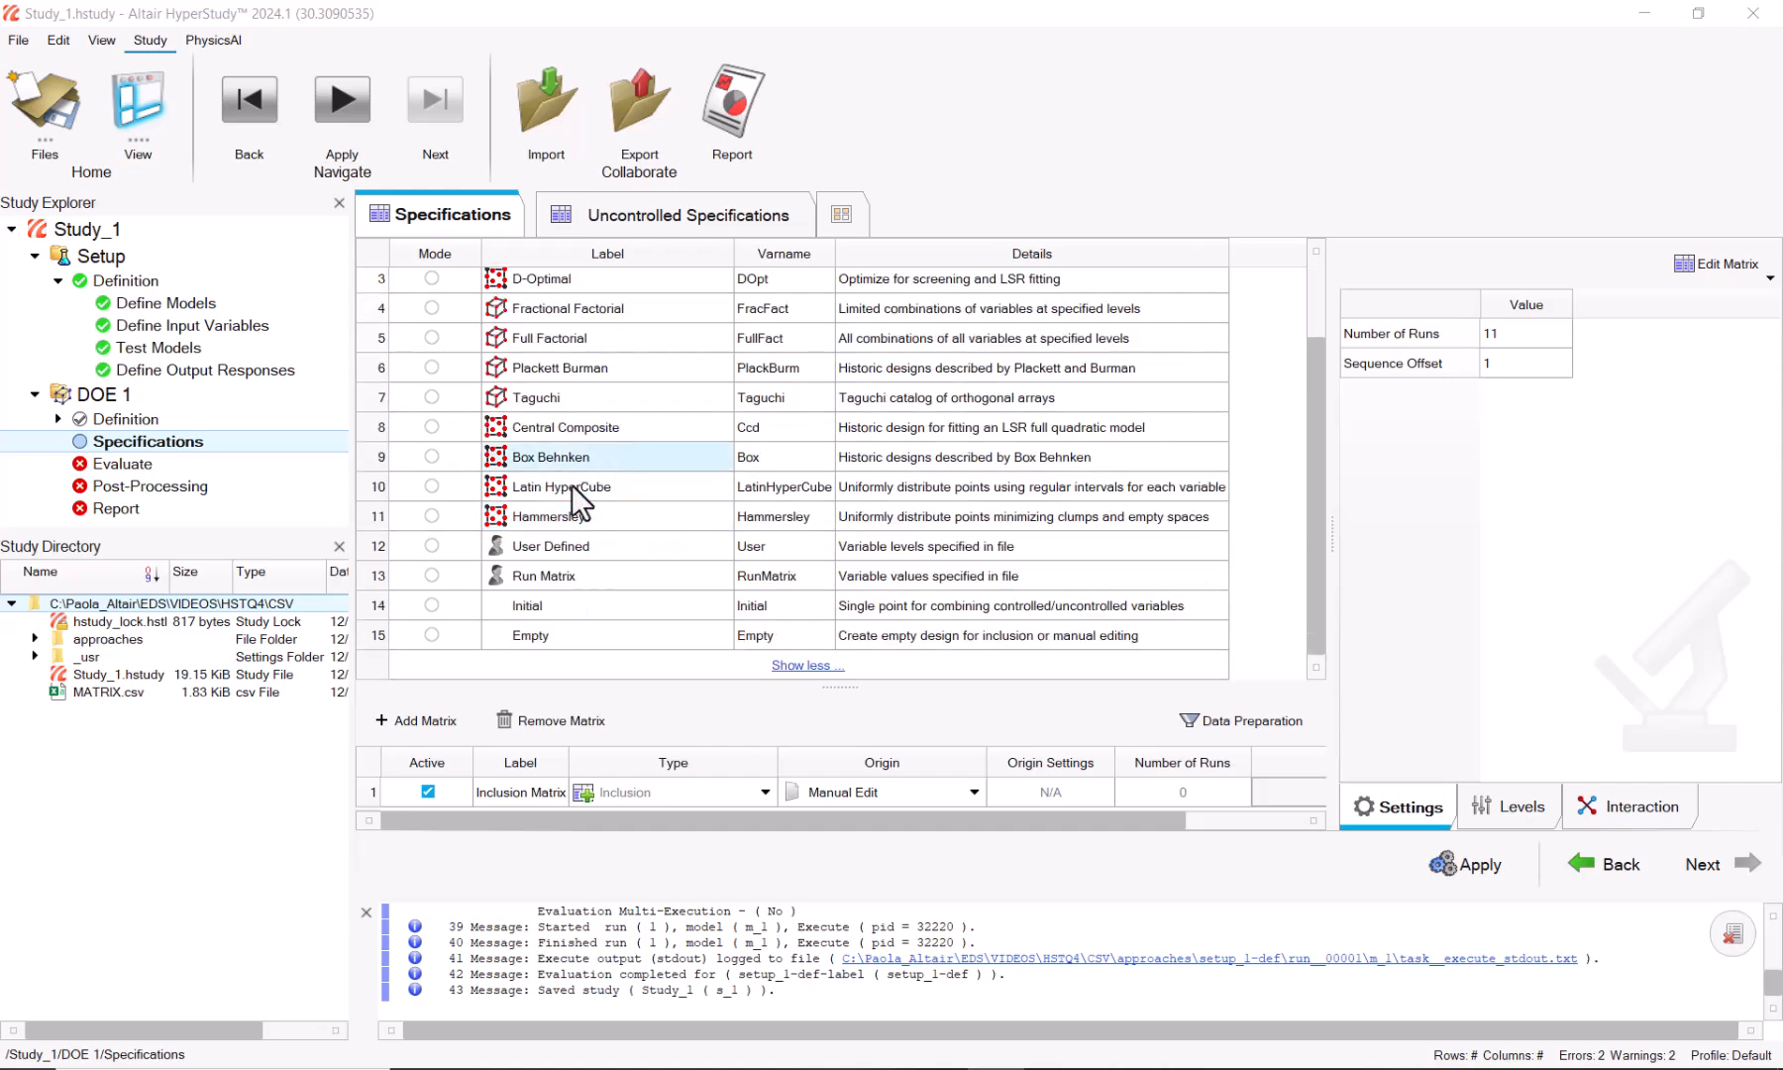
pyautogui.click(432, 634)
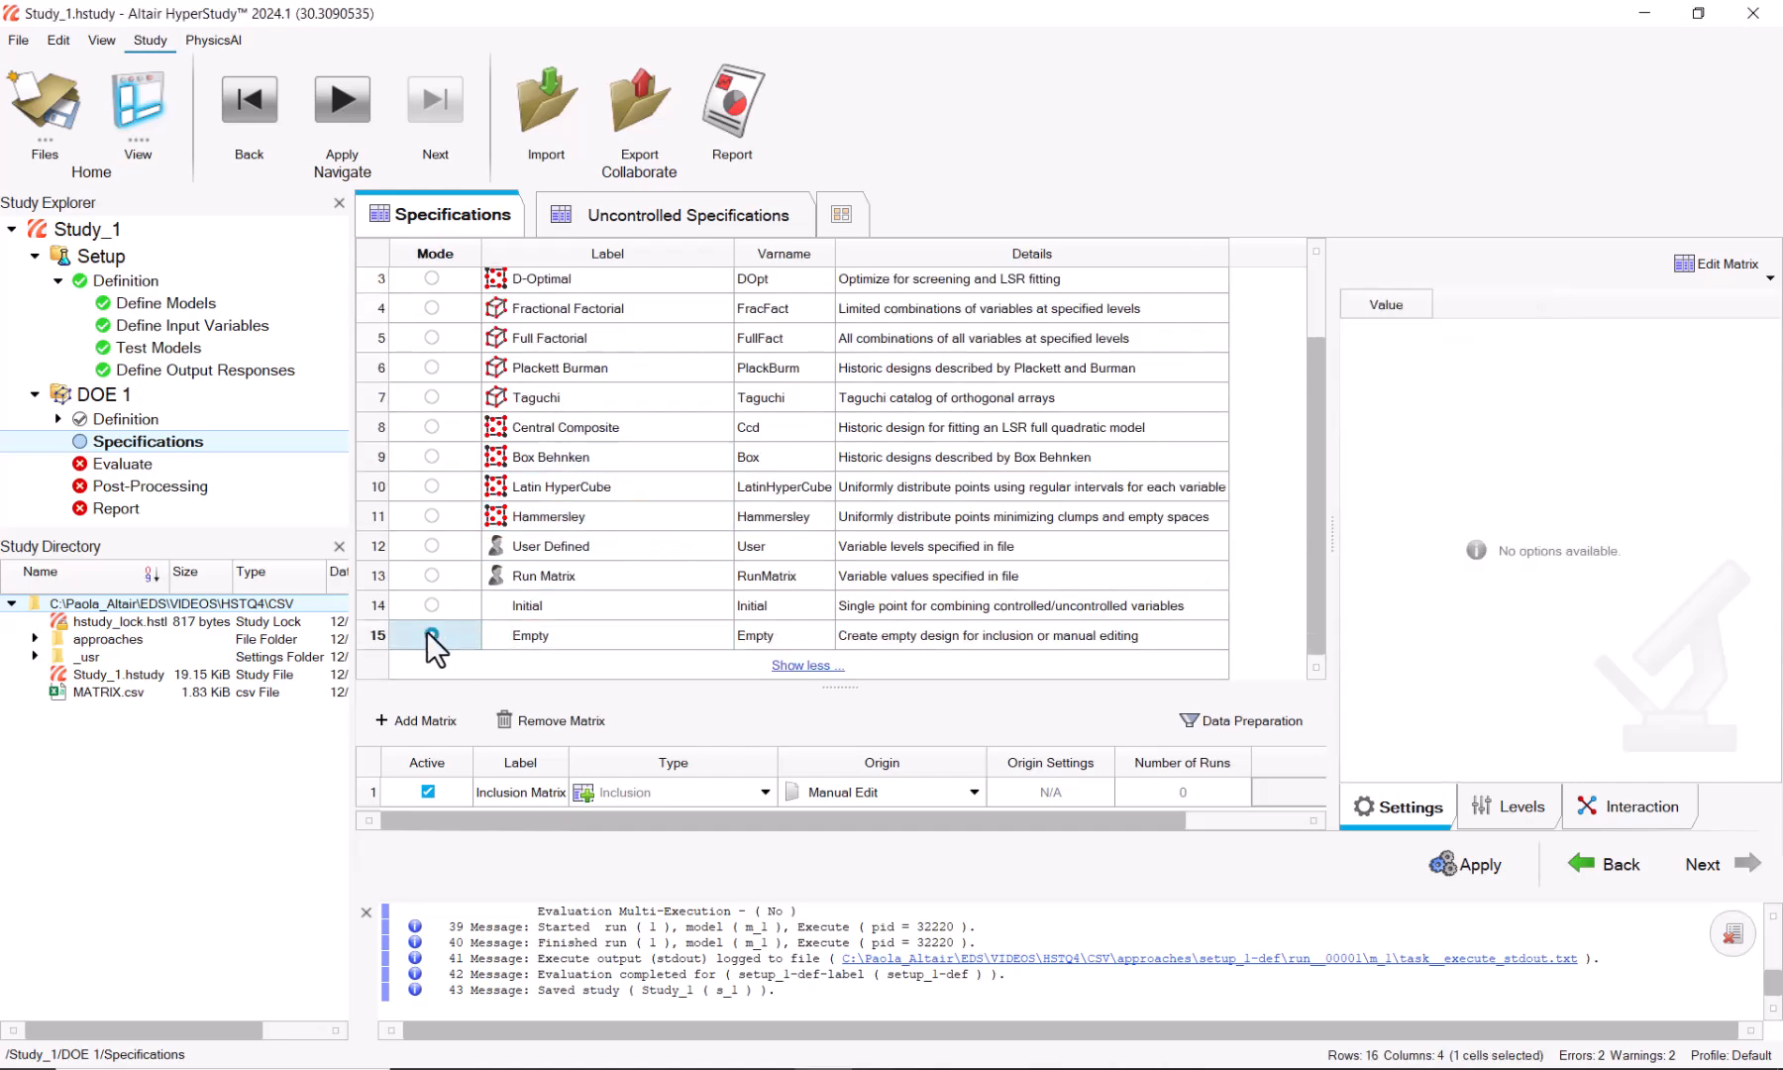
pyautogui.hscroll(1, 921, 808)
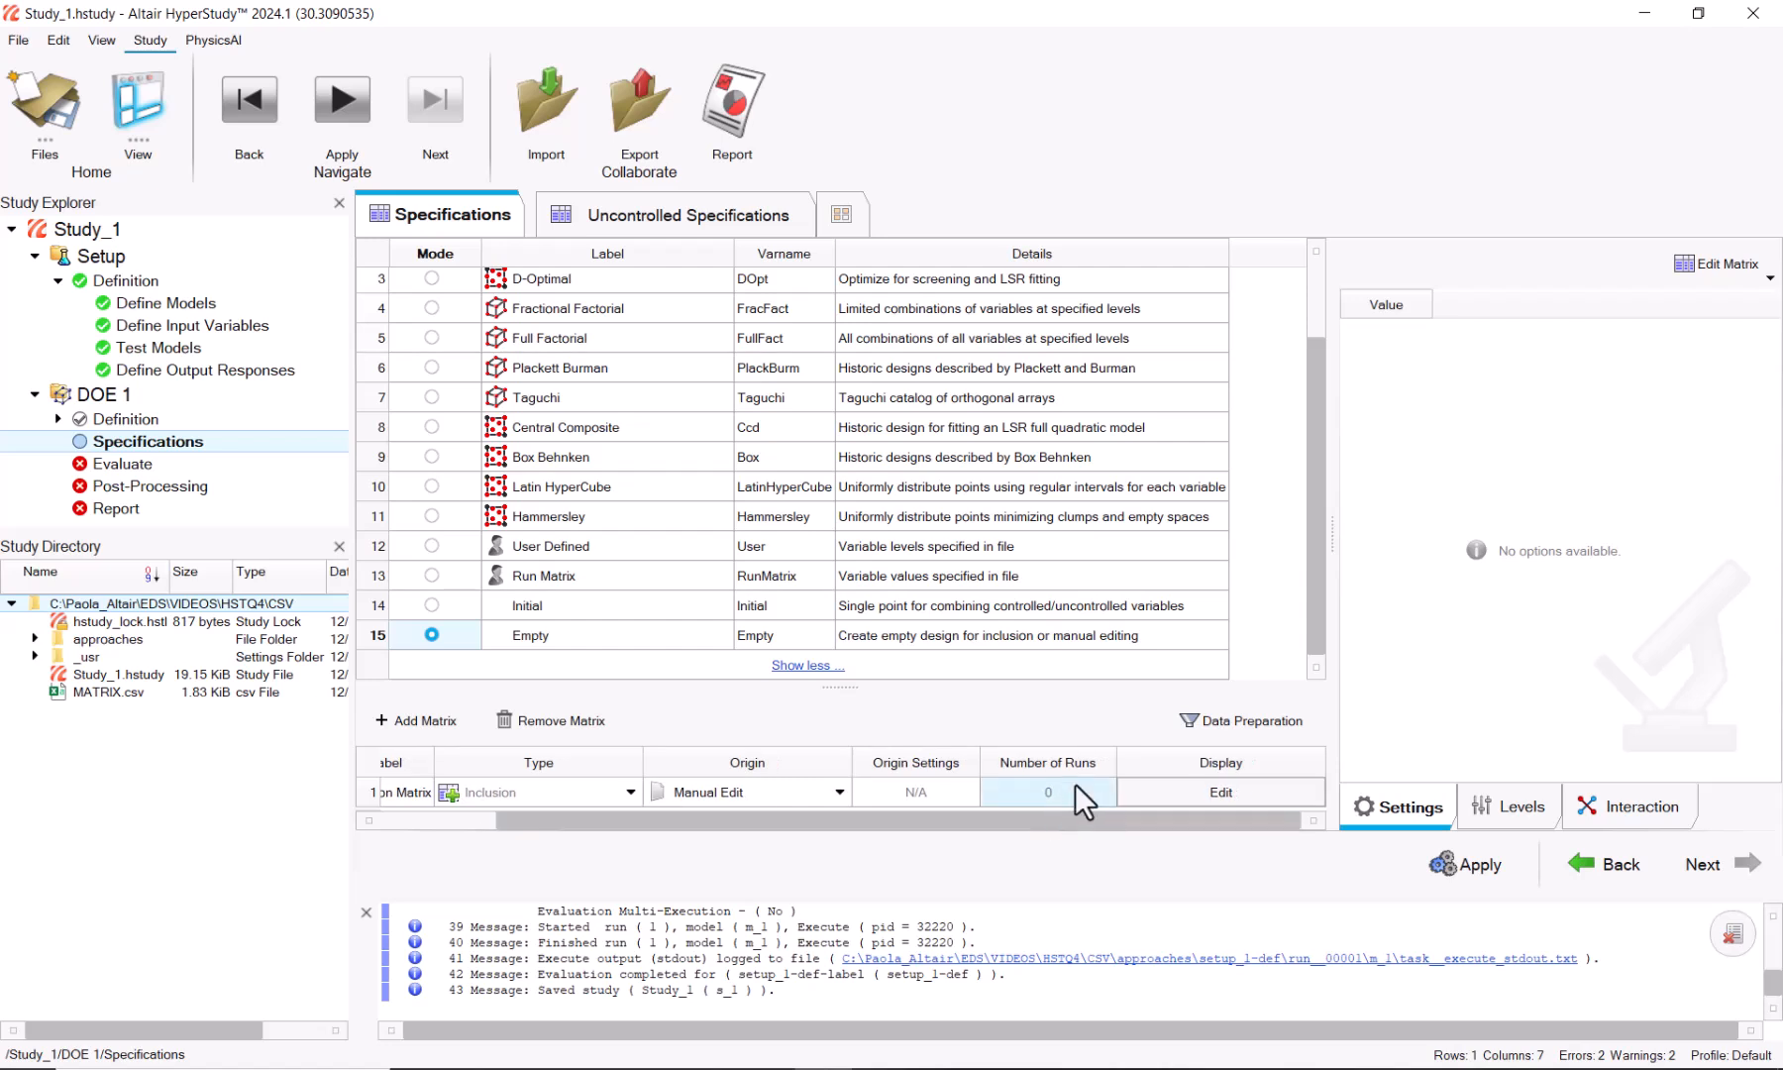
pyautogui.click(1183, 790)
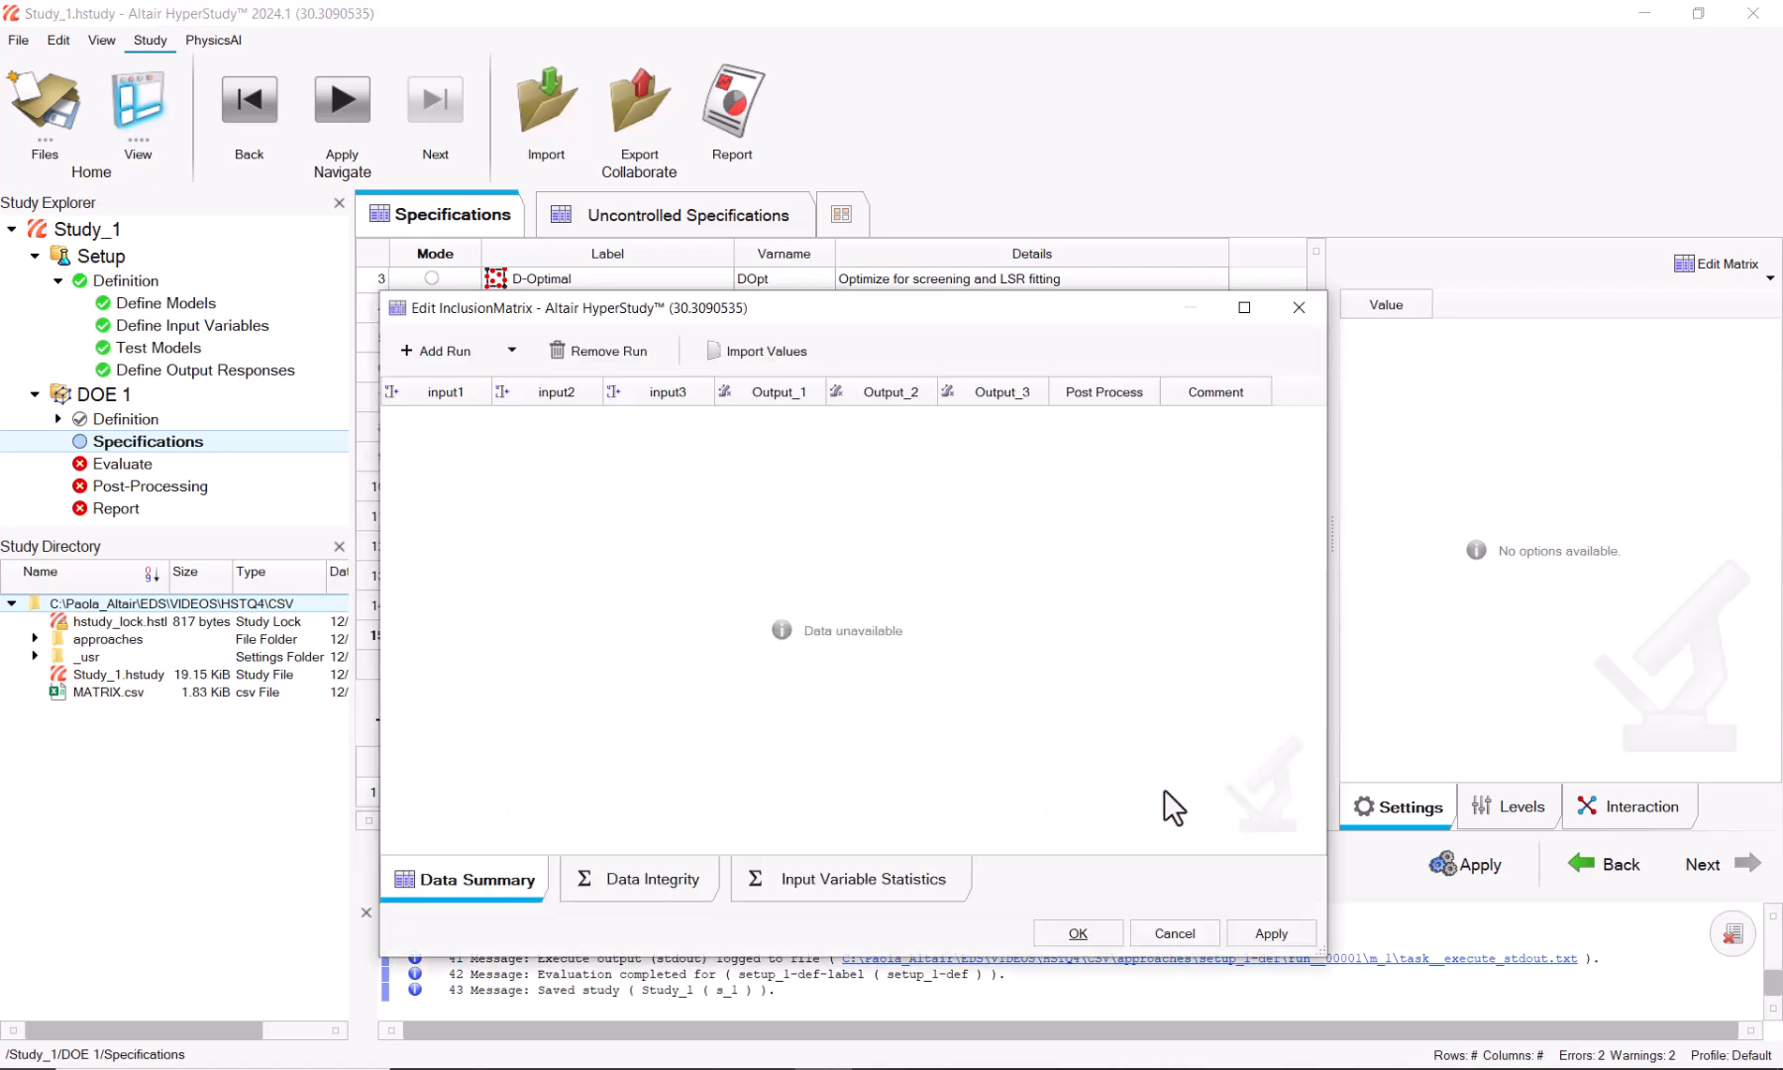
# Step: Import the 48 runs from MATRIX.csv as plain text with column headers into the inclusion matrix
pyautogui.click(745, 350)
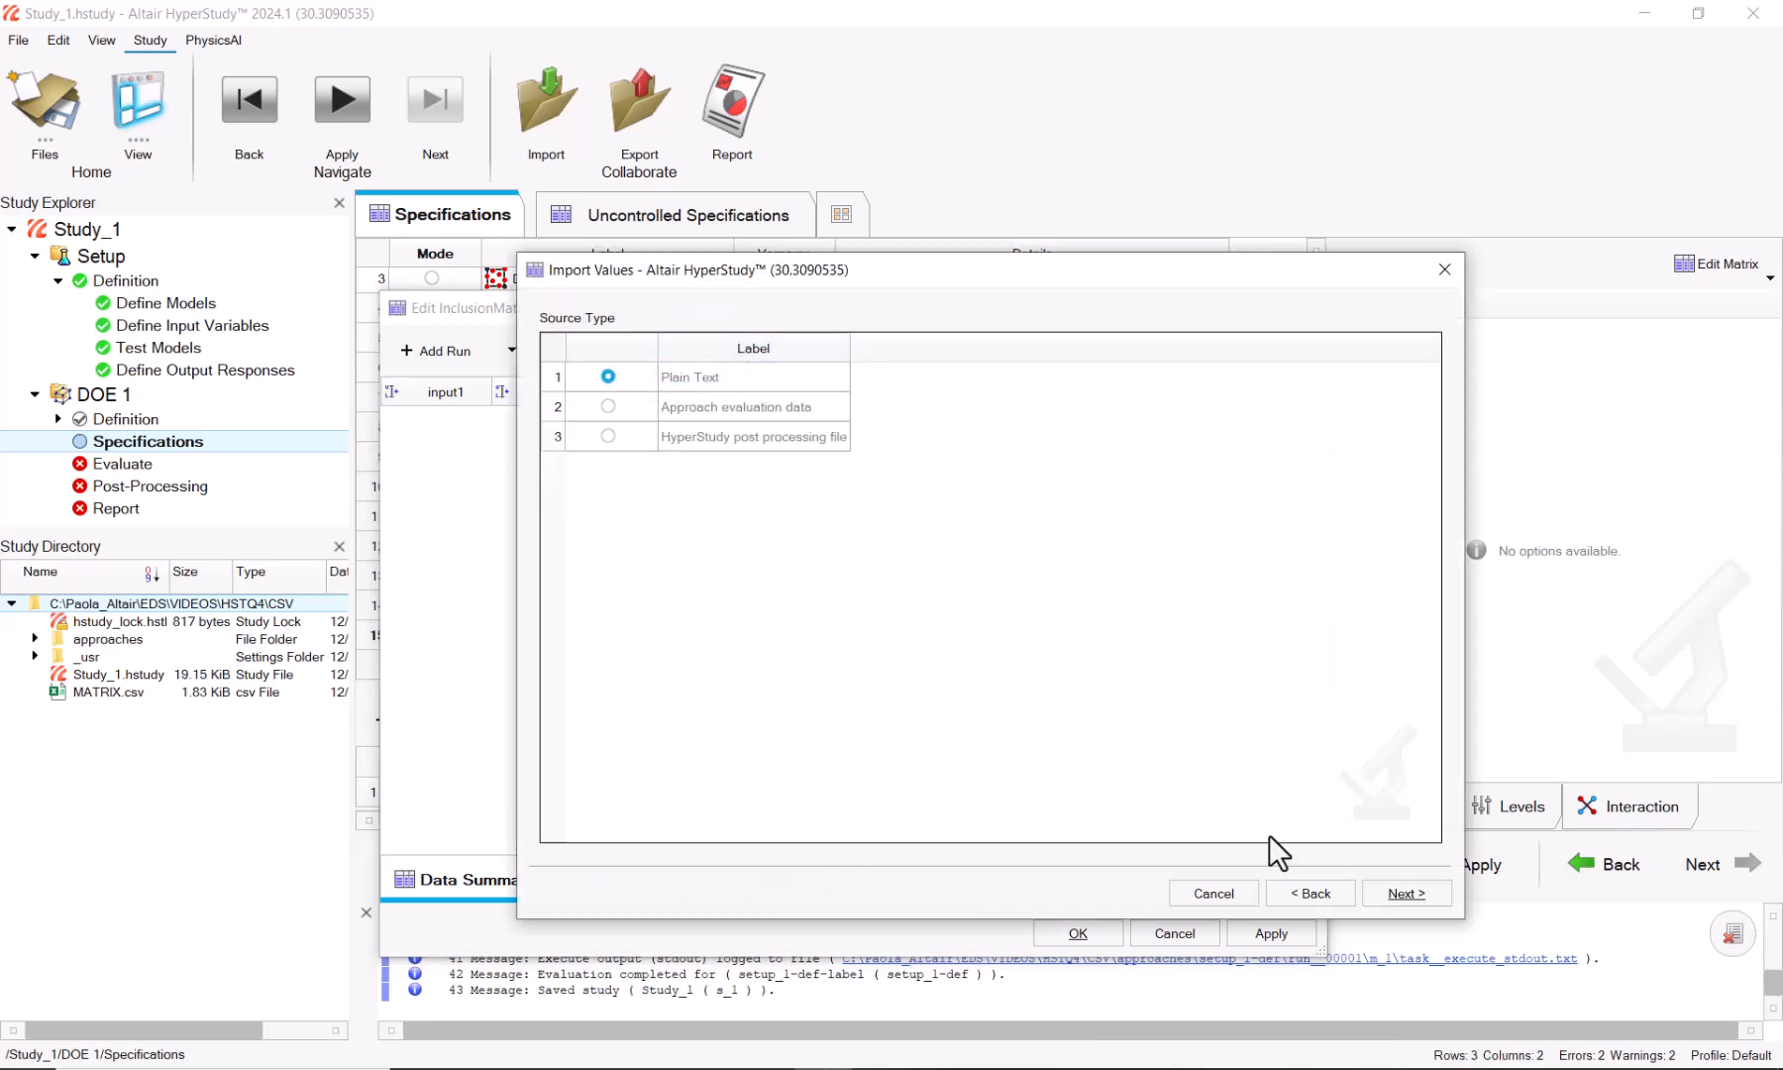
pyautogui.click(1419, 897)
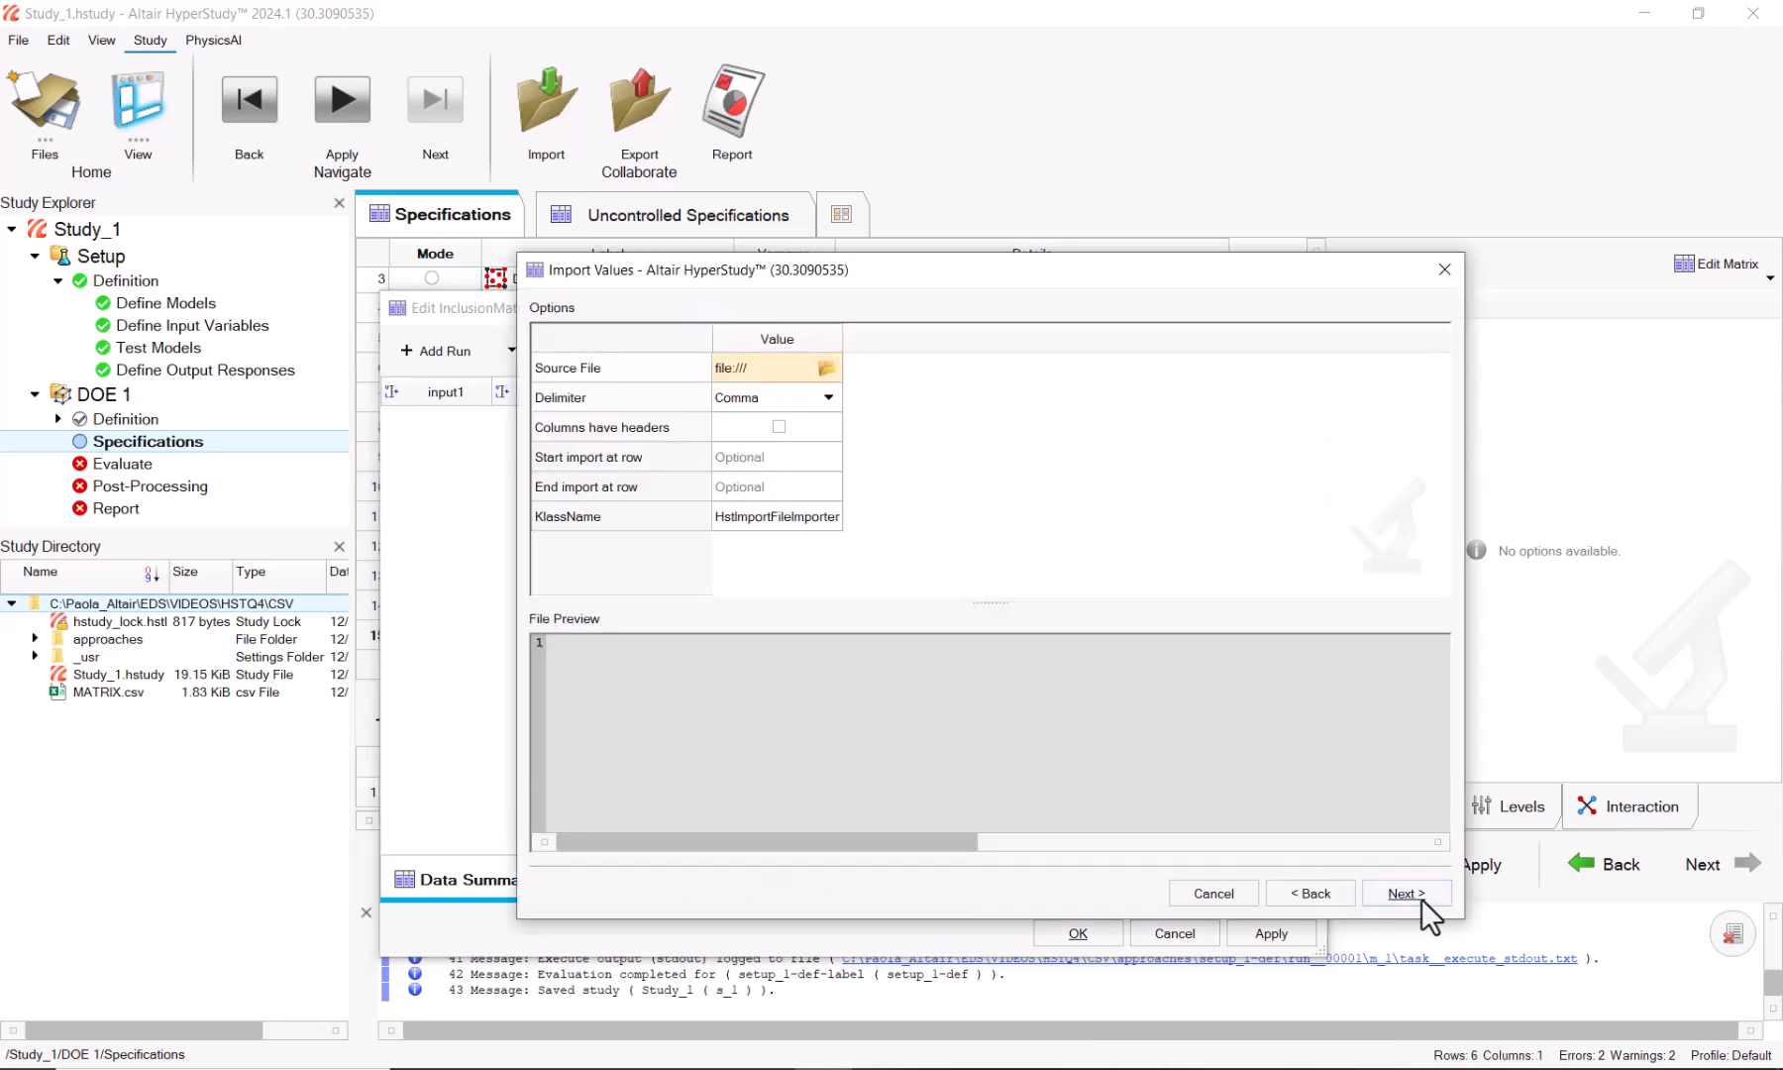
pyautogui.click(826, 369)
pyautogui.click(909, 398)
pyautogui.click(1565, 1030)
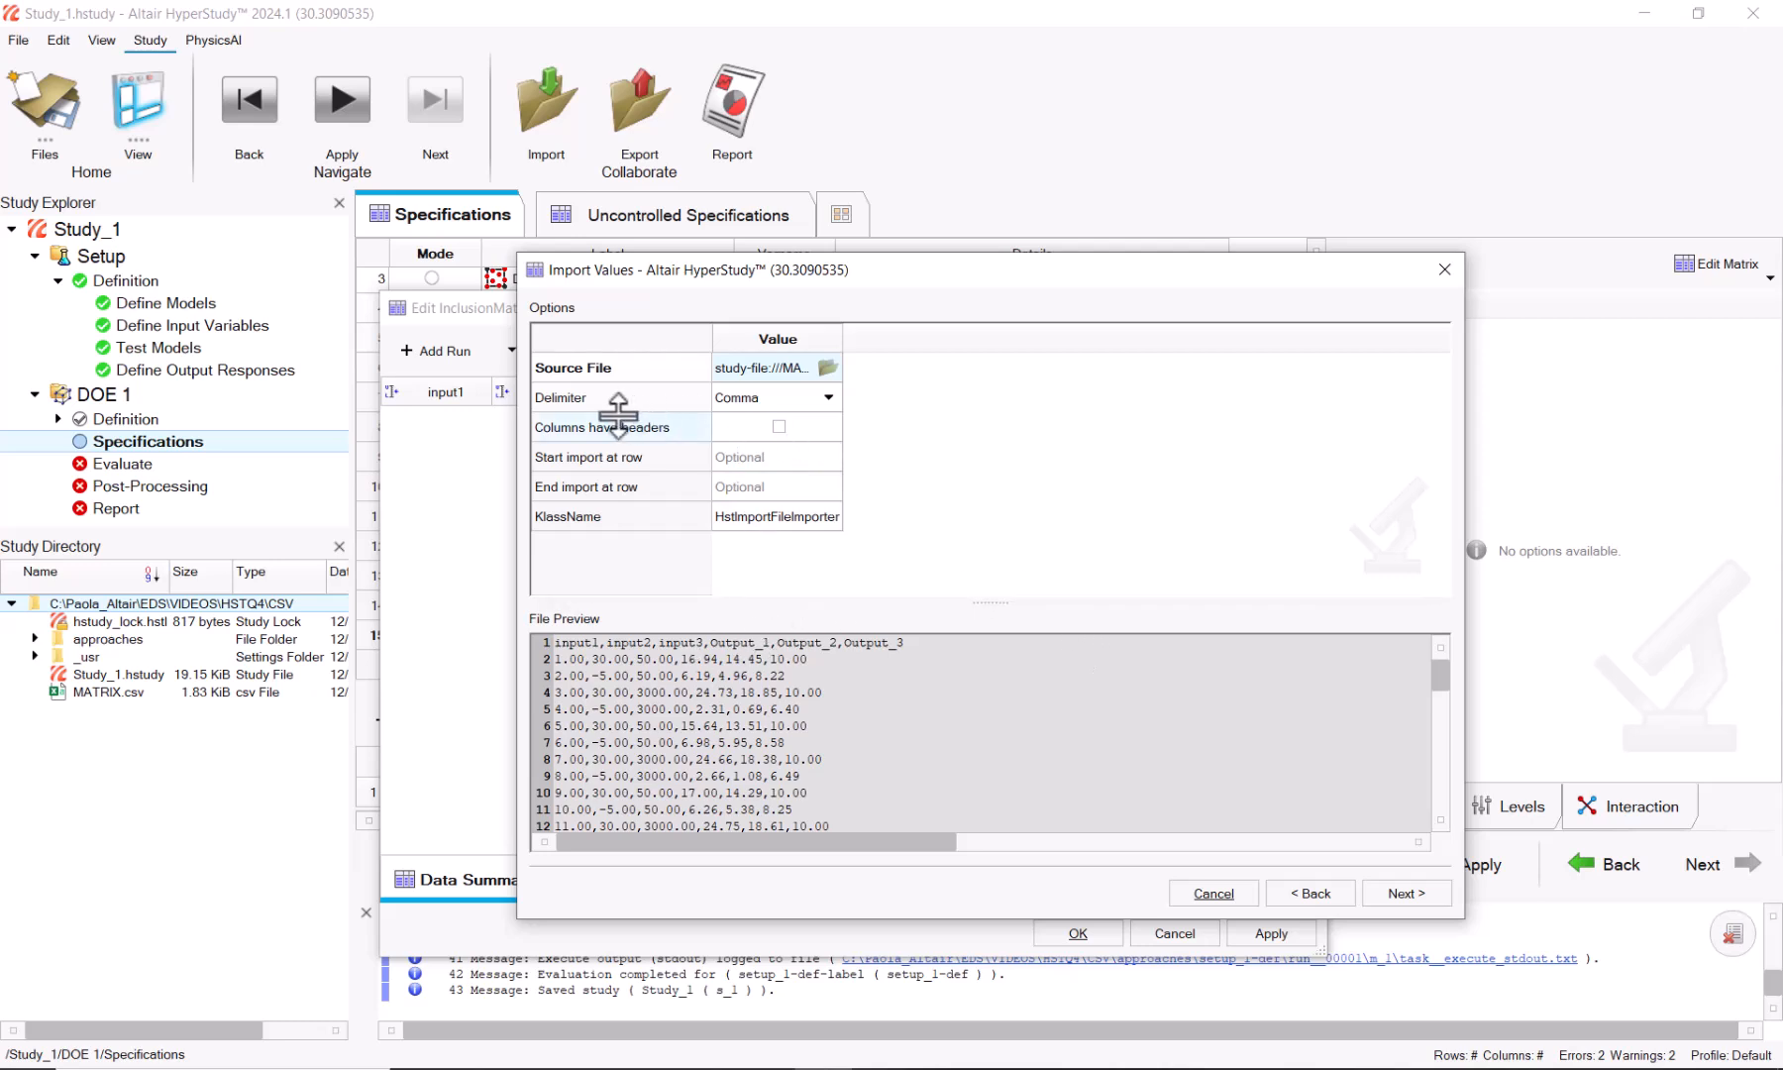
pyautogui.click(770, 425)
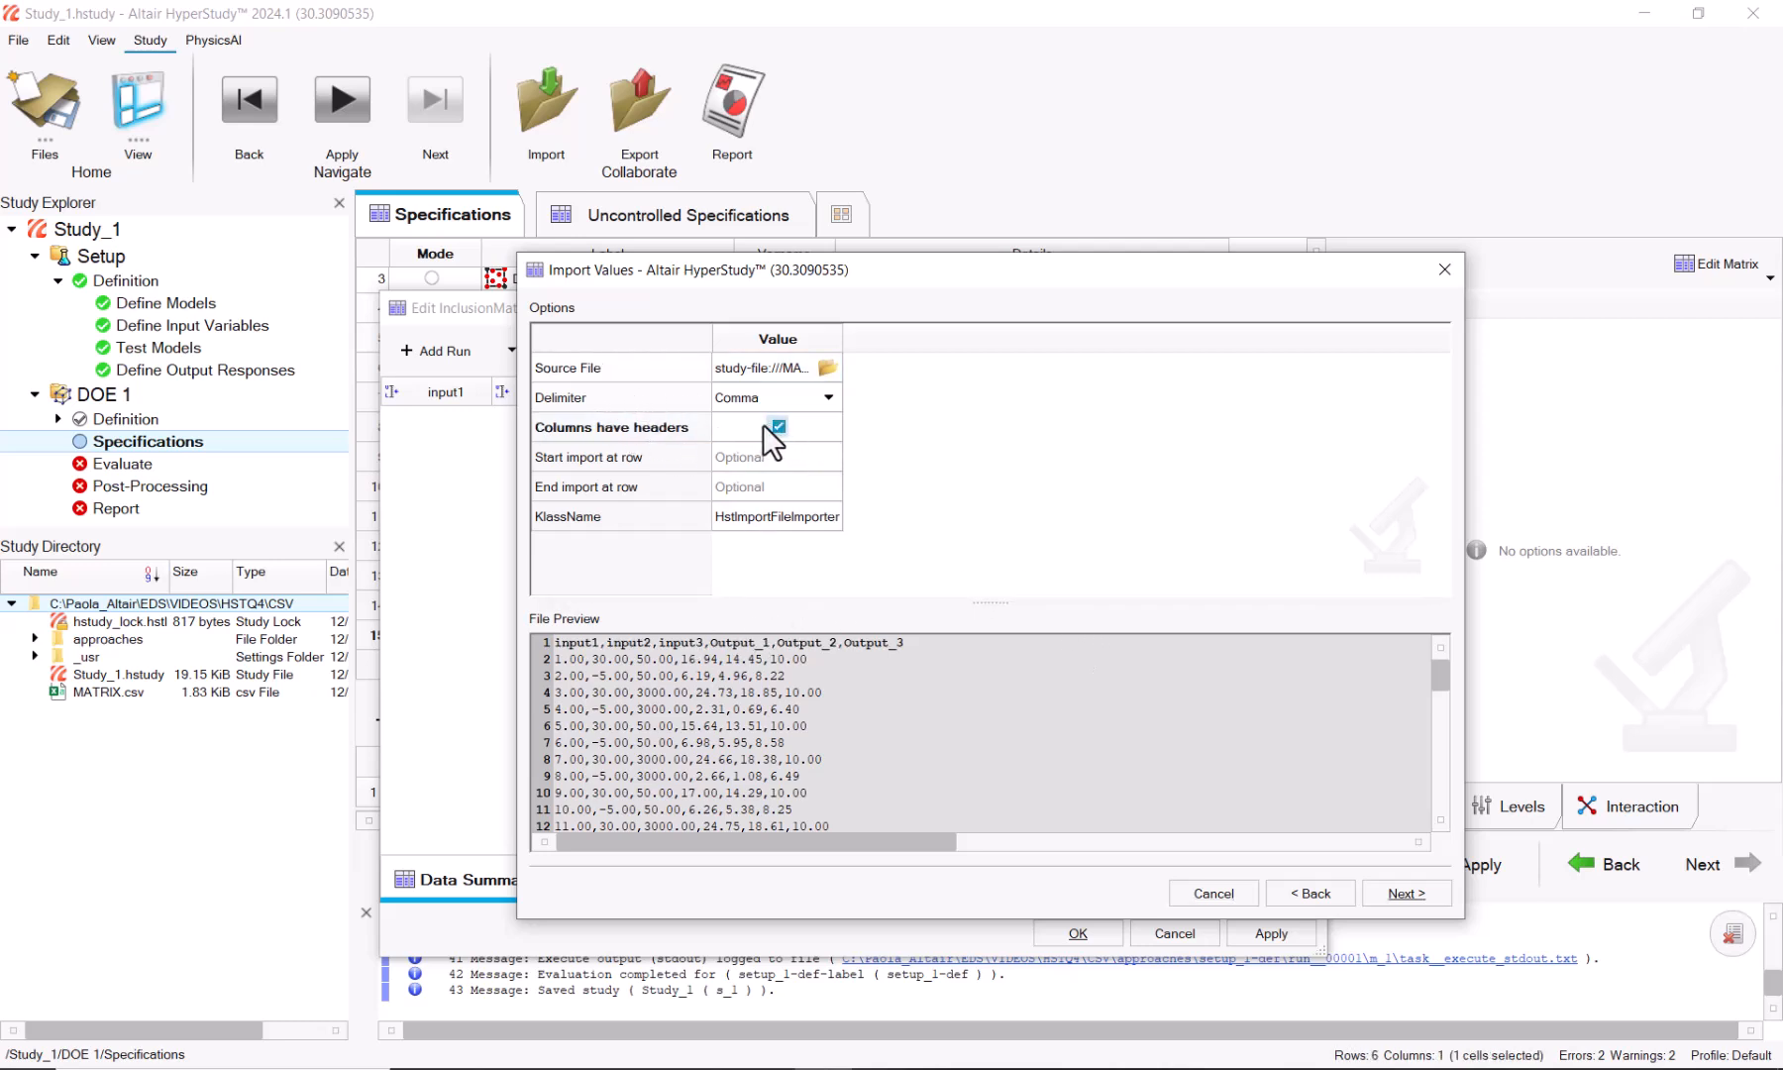
pyautogui.click(1407, 893)
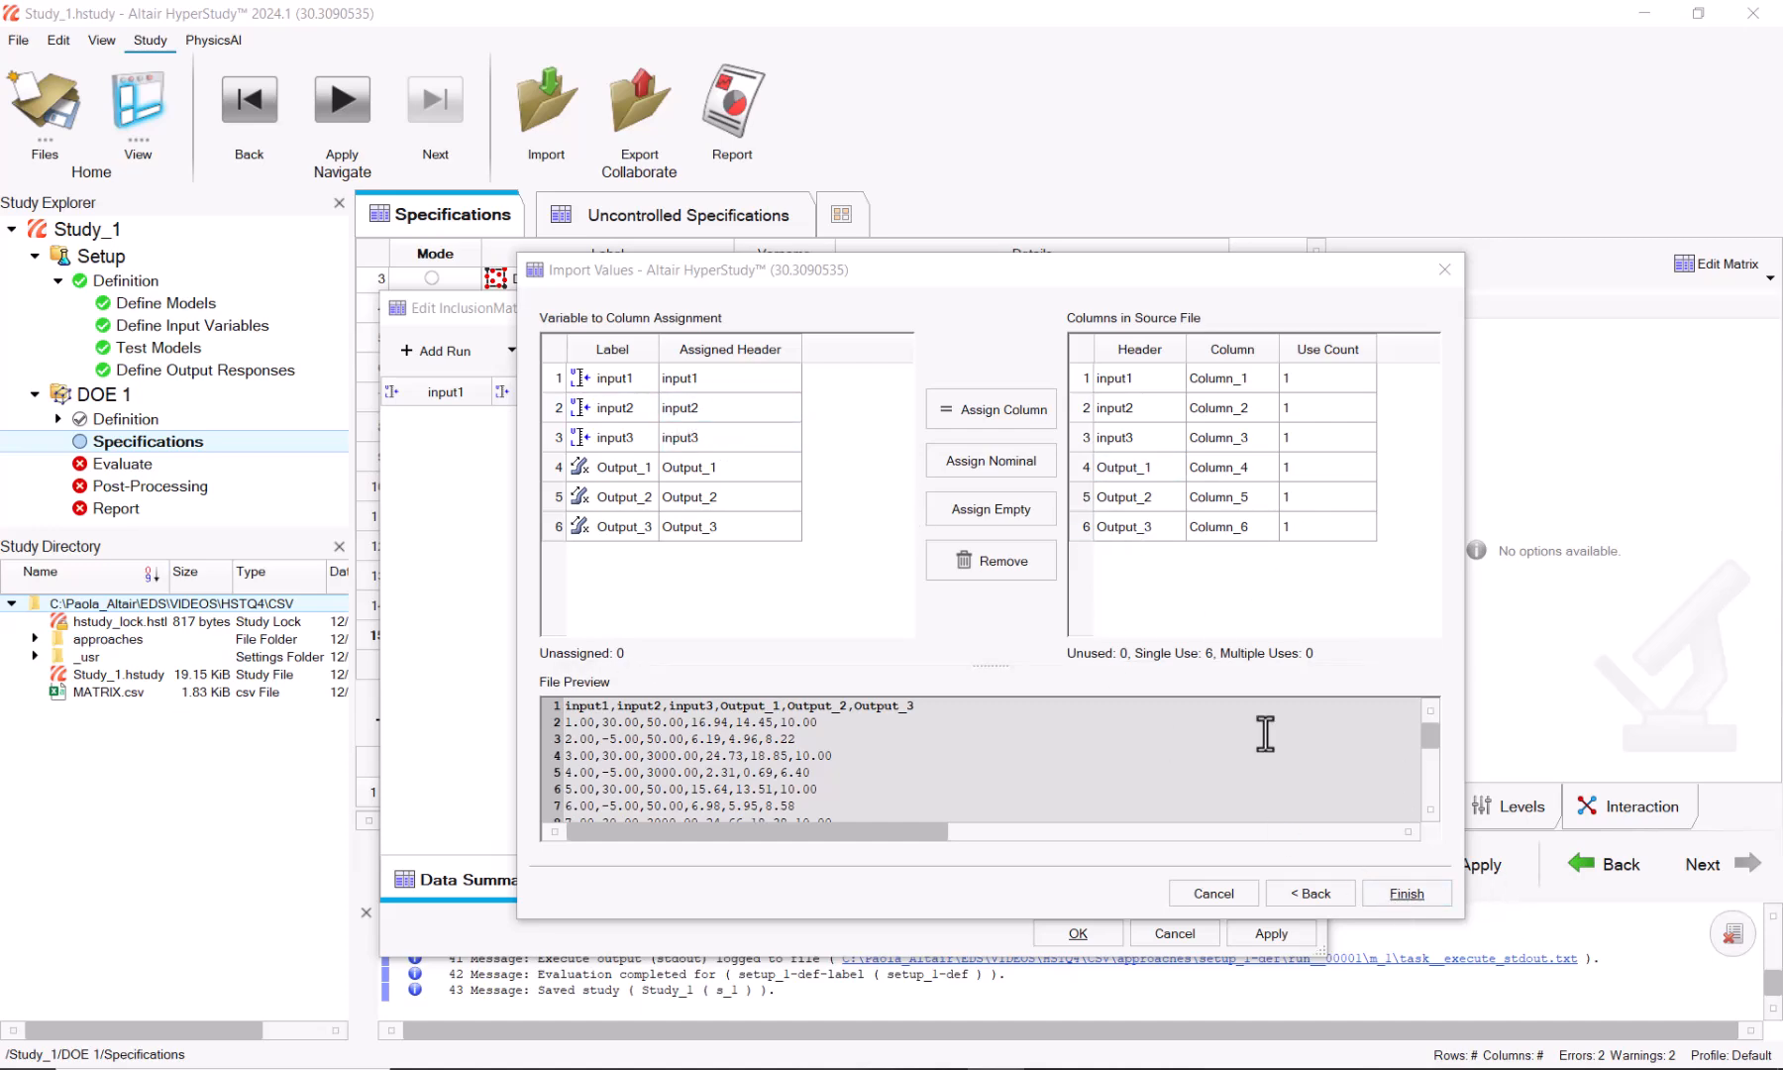
pyautogui.click(1402, 893)
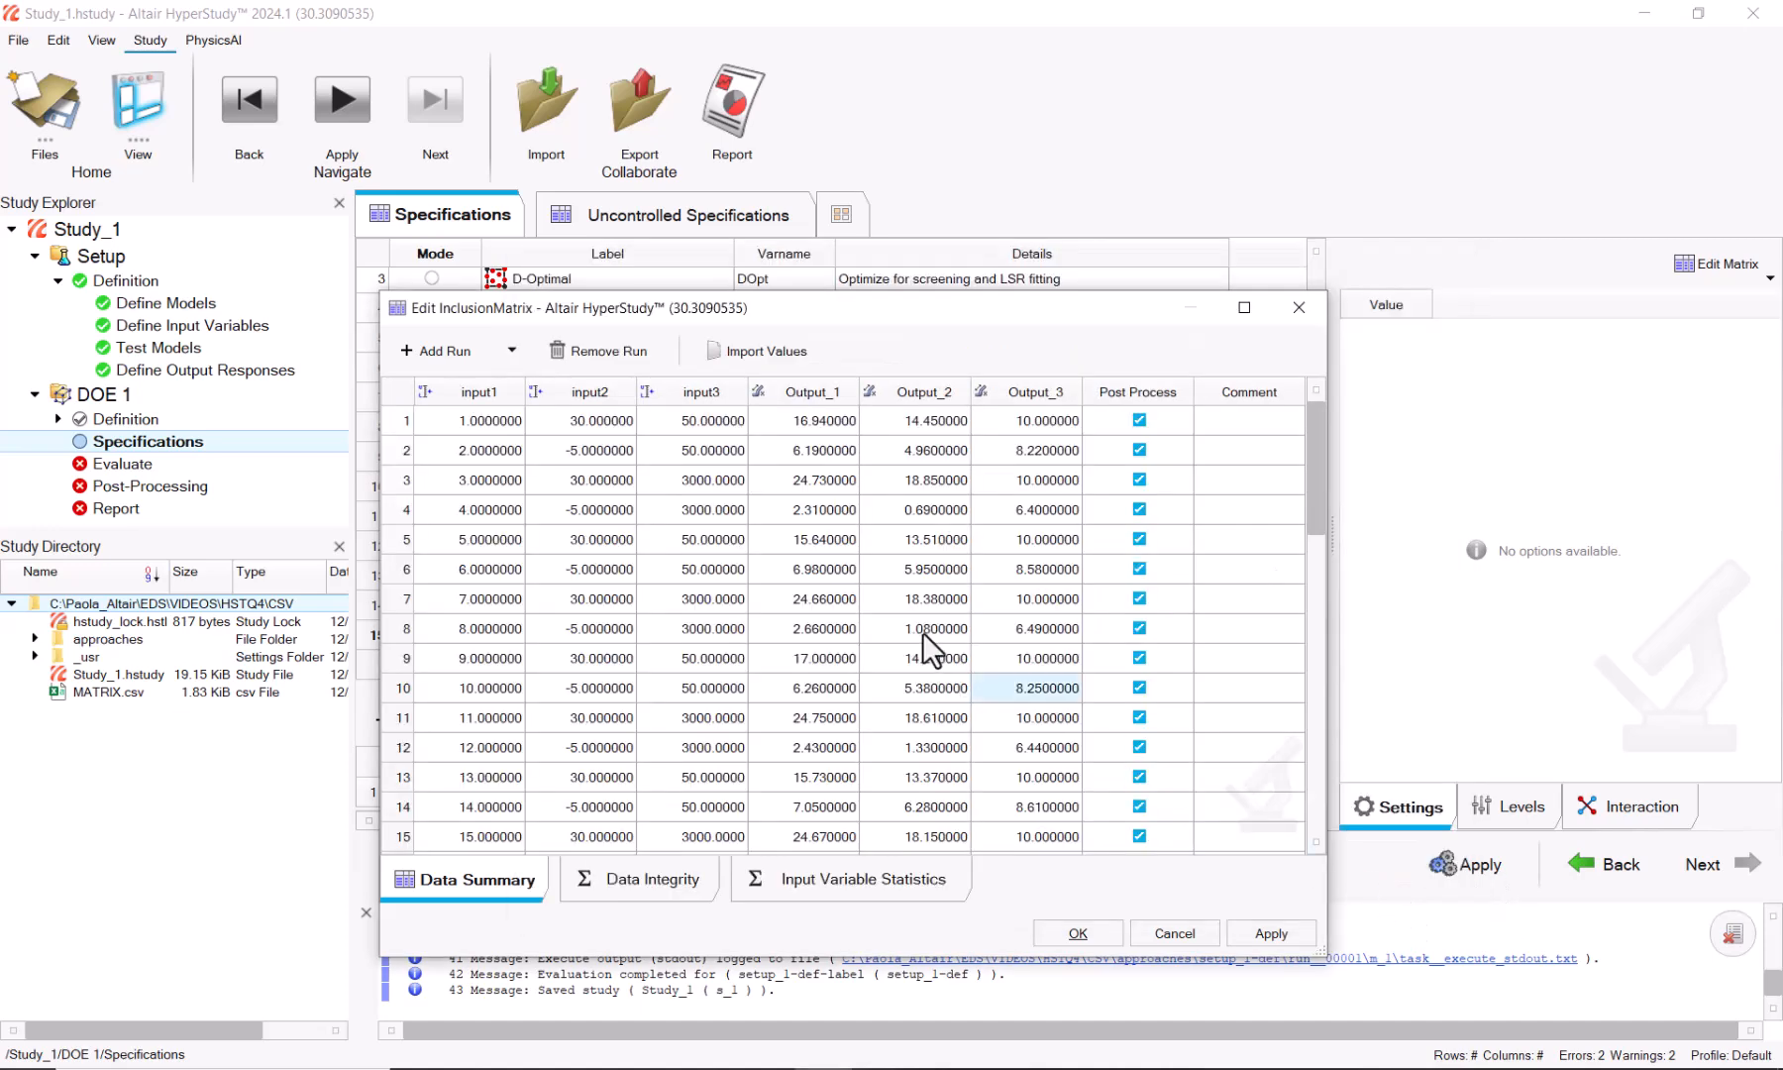
pyautogui.scroll(-4, 902, 578)
pyautogui.scroll(-7, 903, 579)
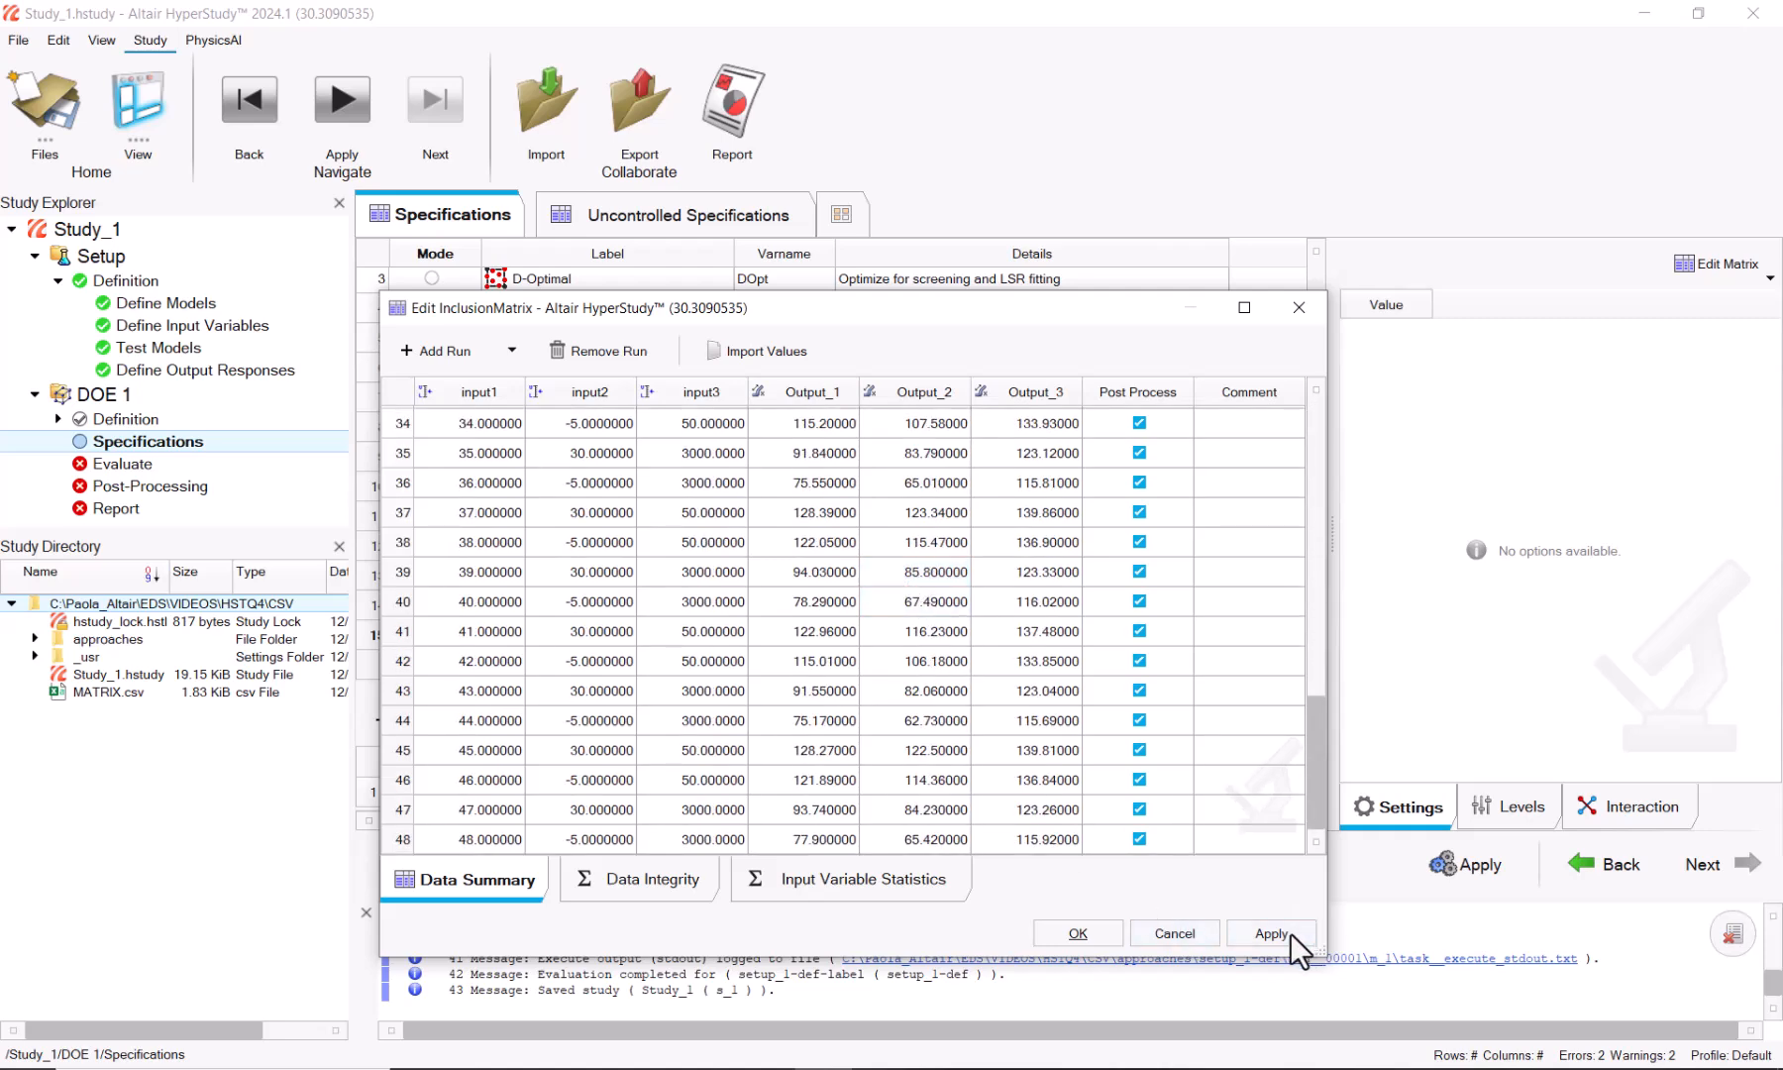
pyautogui.click(1071, 934)
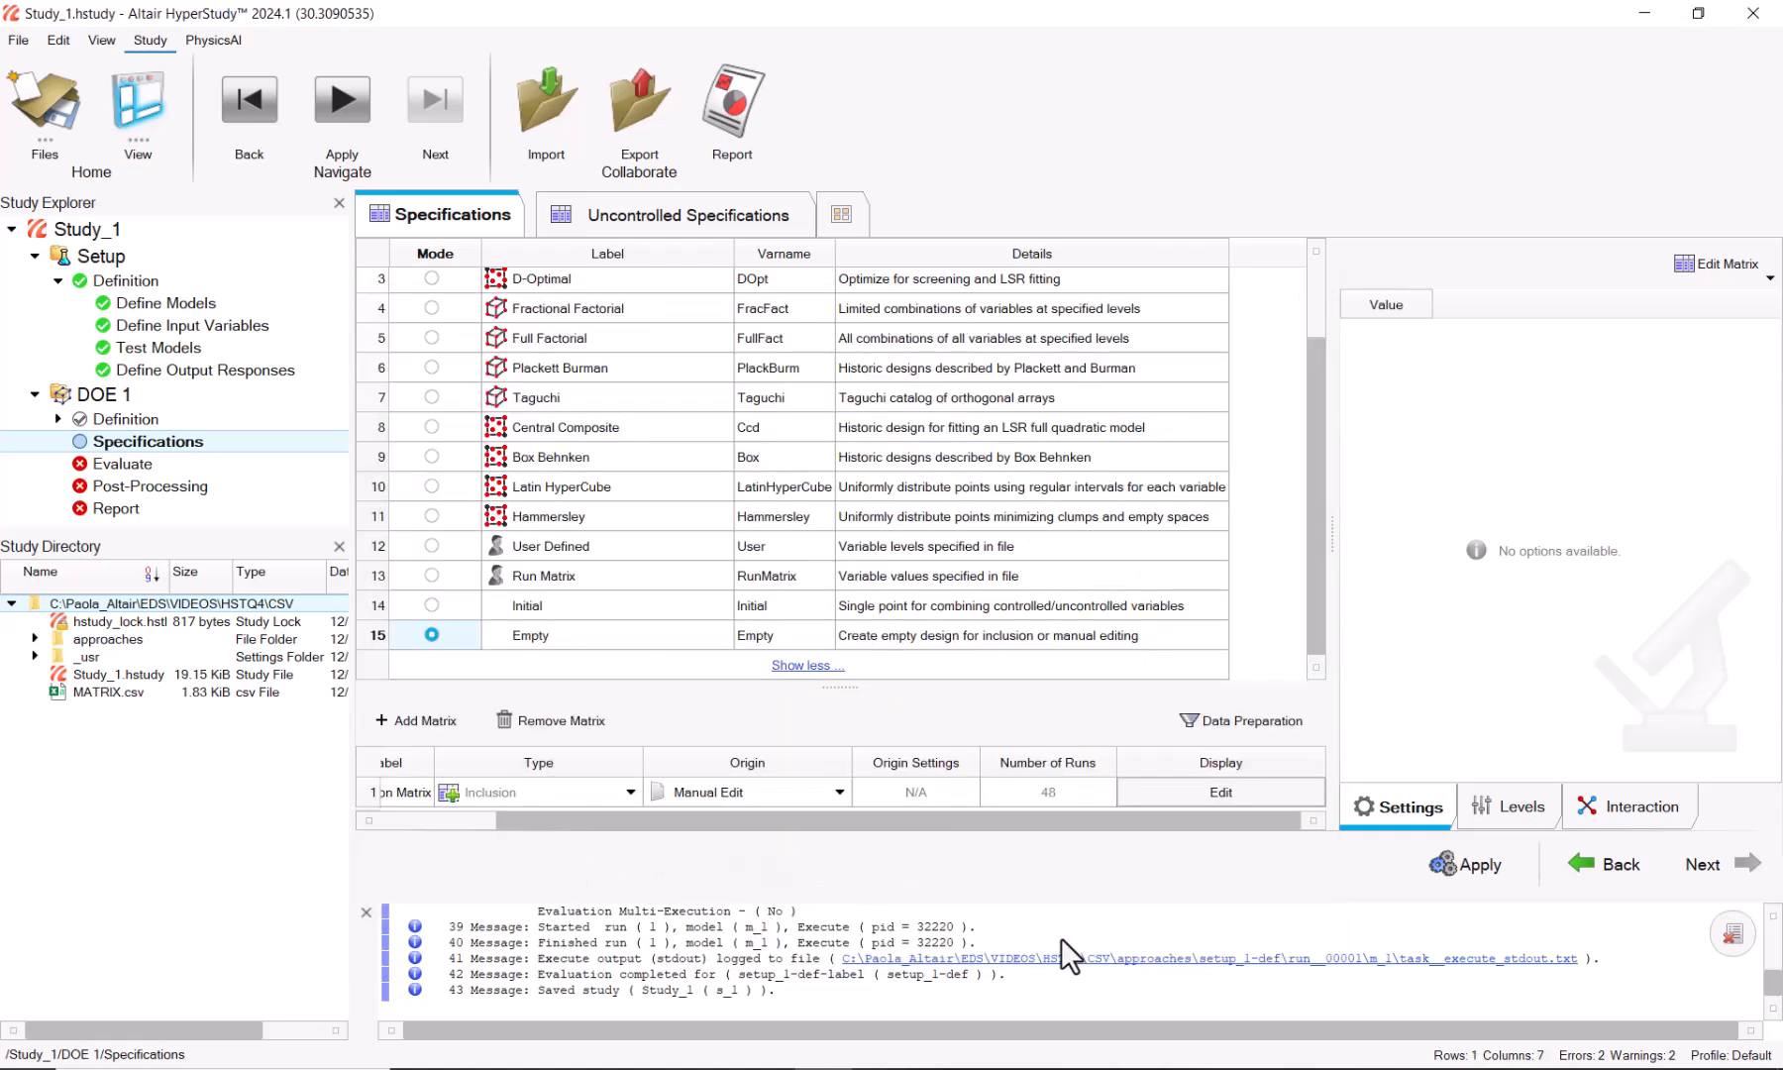
# Step: Apply and evaluate DOE 1, view its Evaluation Data, and collapse the study tree
pyautogui.click(1481, 866)
pyautogui.click(1704, 868)
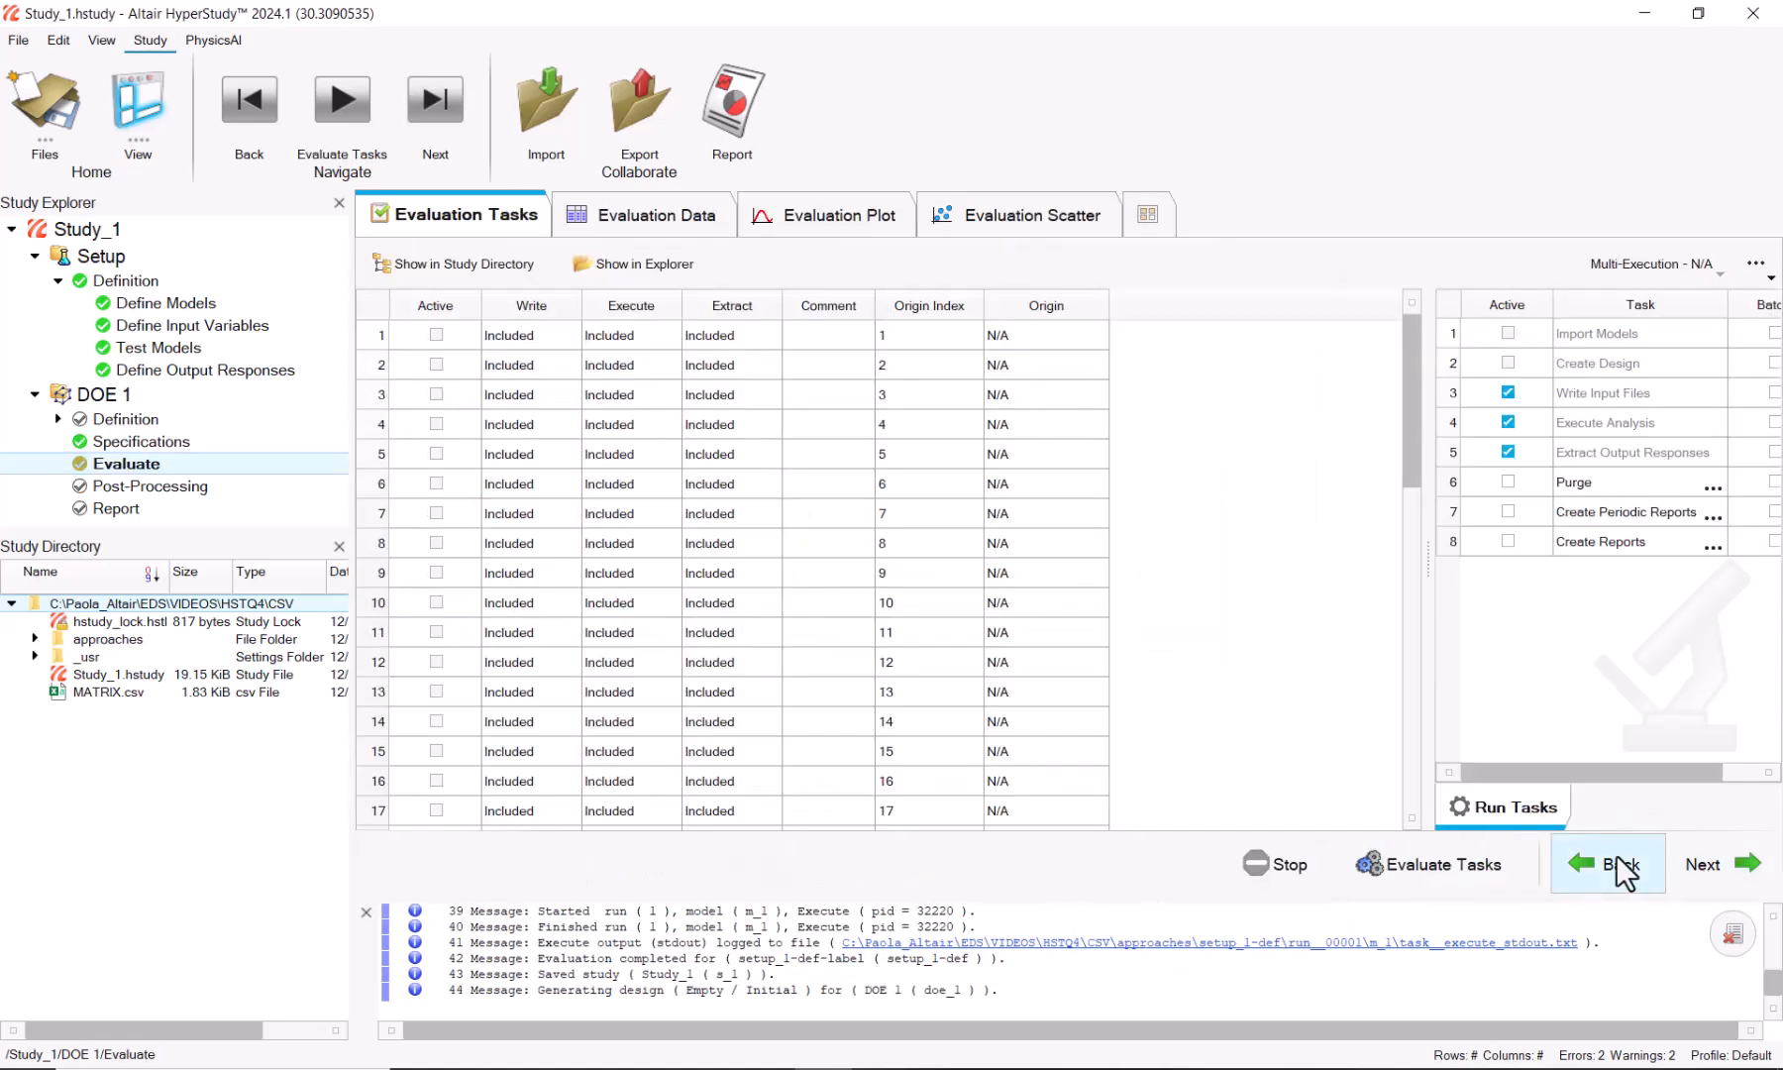
pyautogui.click(1392, 869)
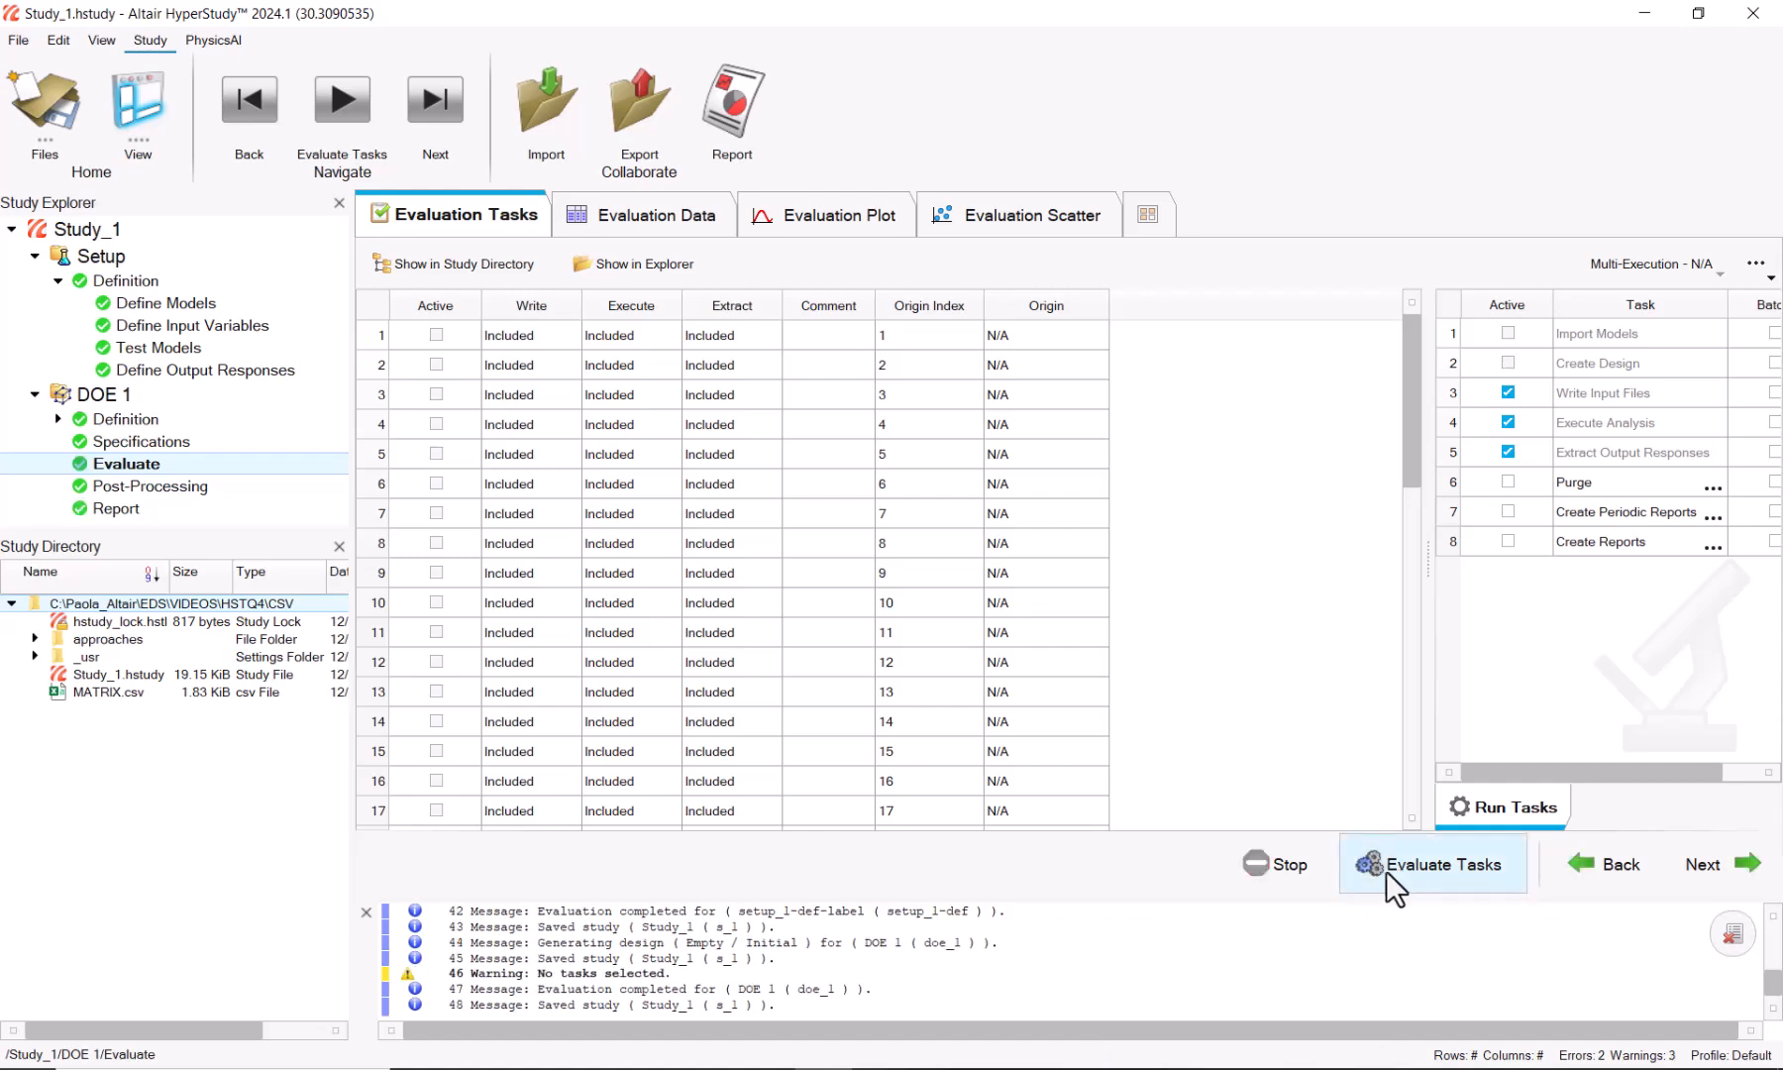
pyautogui.click(616, 216)
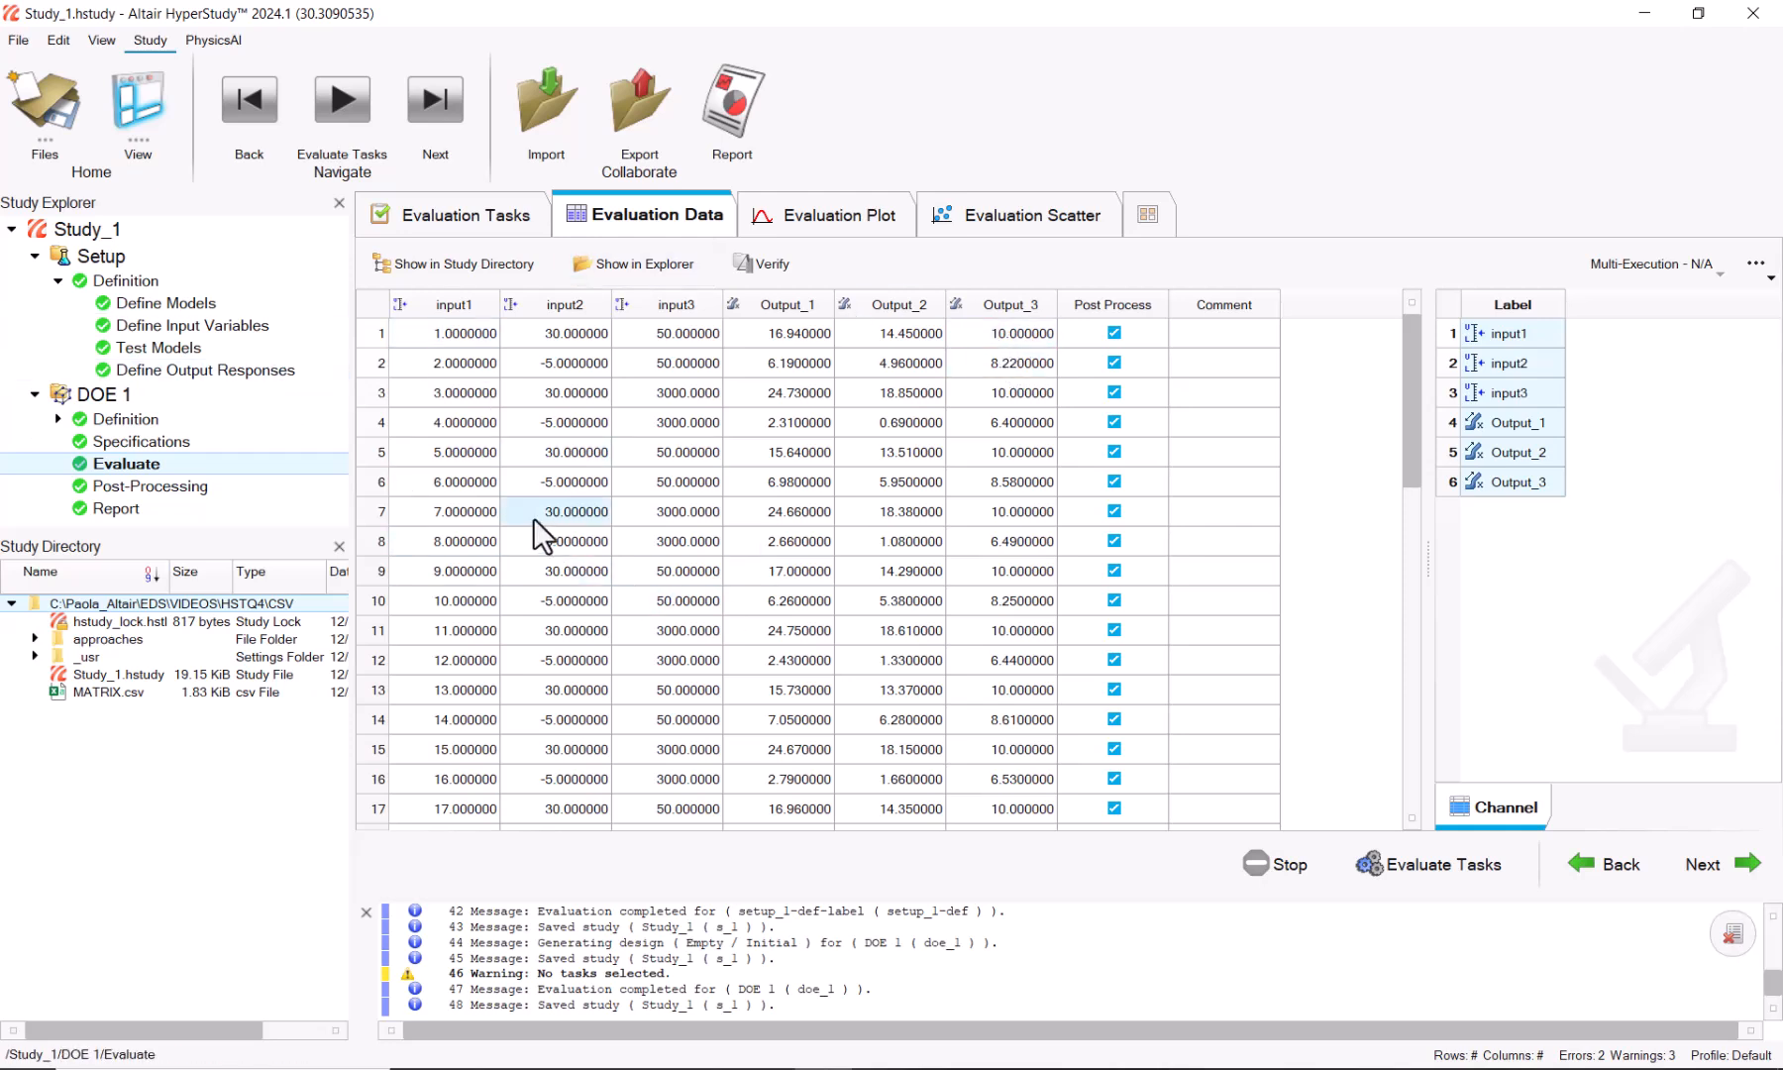
pyautogui.click(34, 393)
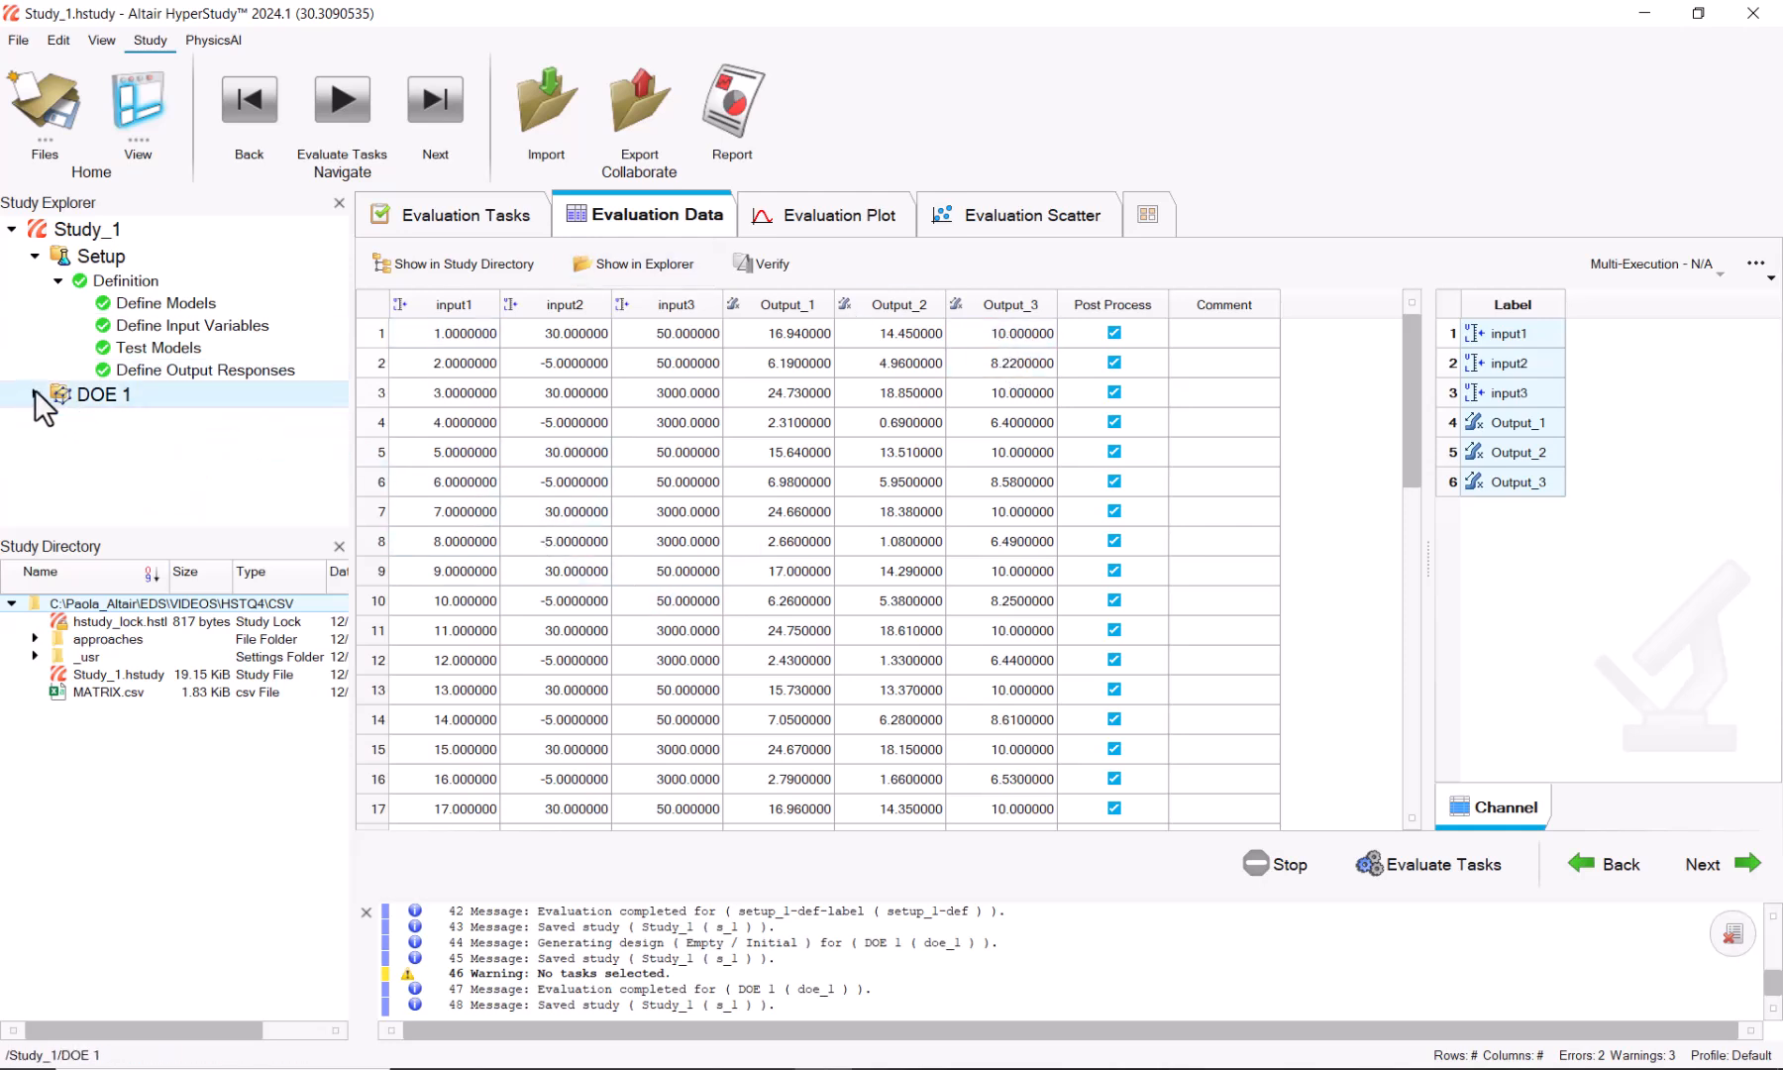
pyautogui.click(37, 259)
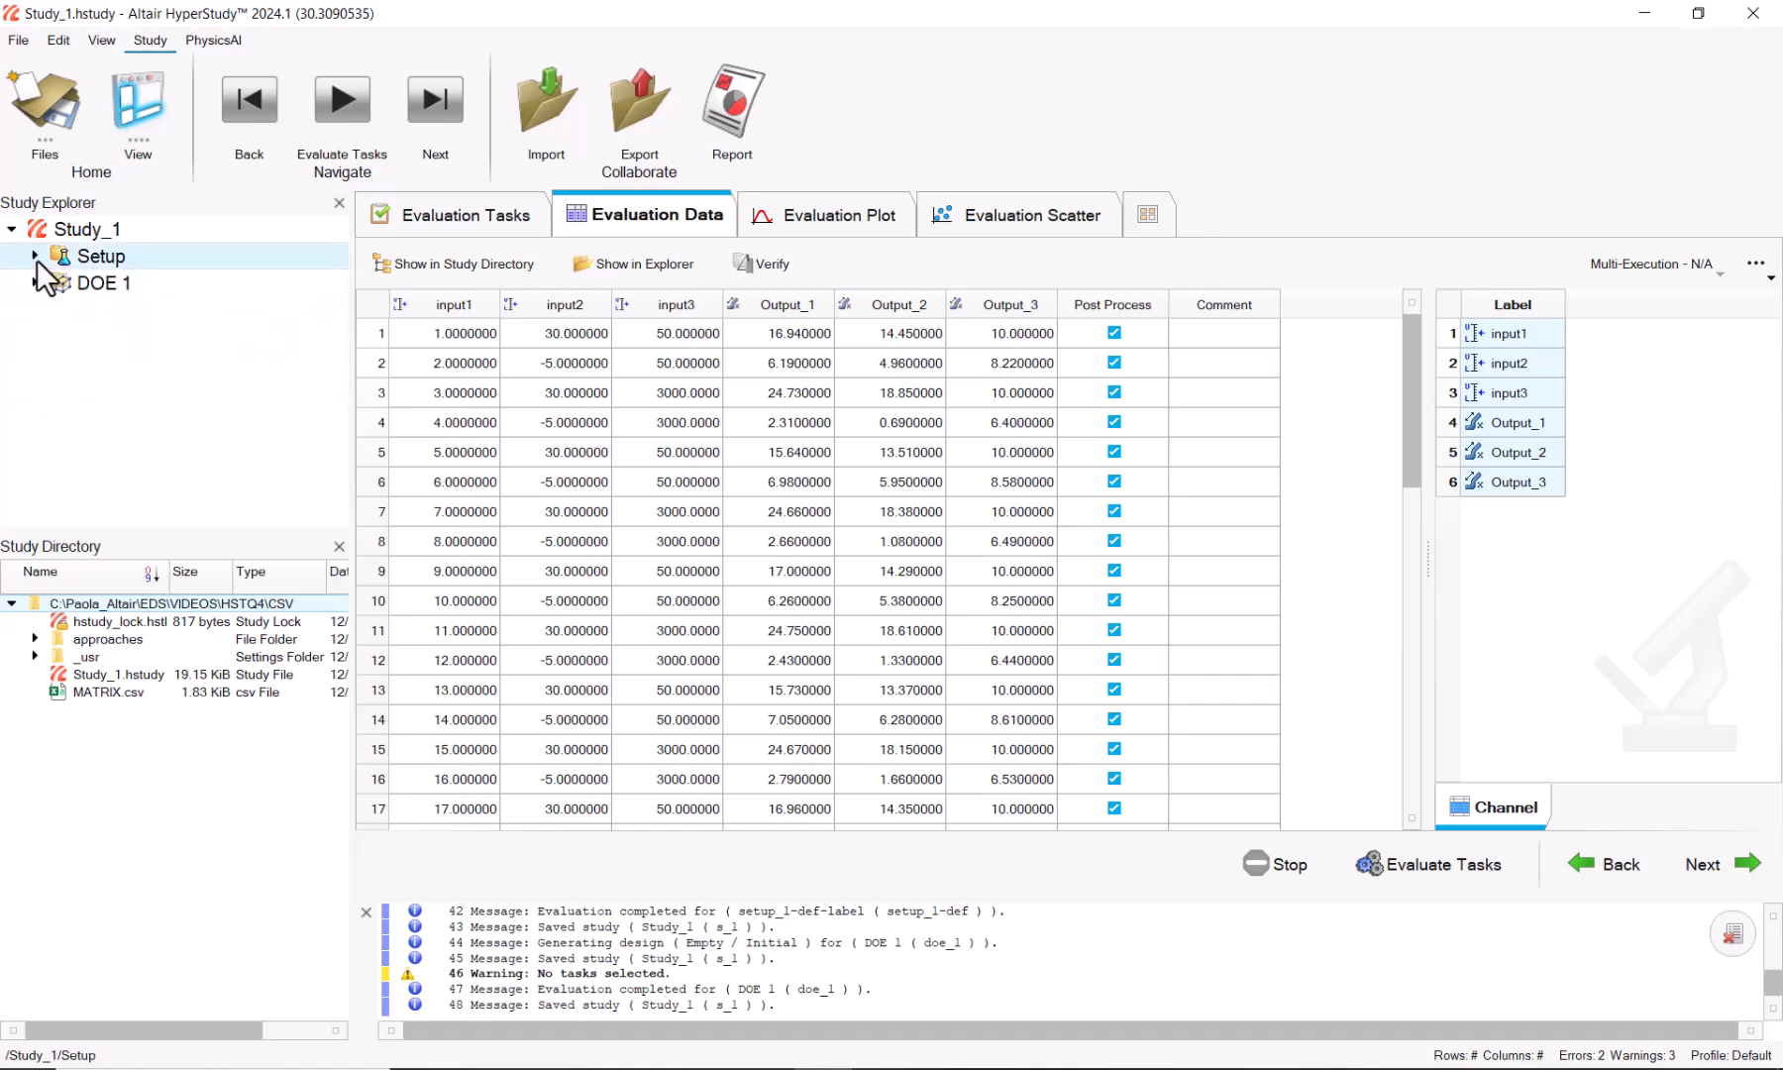
# Step: Add a Fit 1 approach of type Fit Existing Data, defined from Setup
pyautogui.rightClick(68, 343)
pyautogui.click(134, 357)
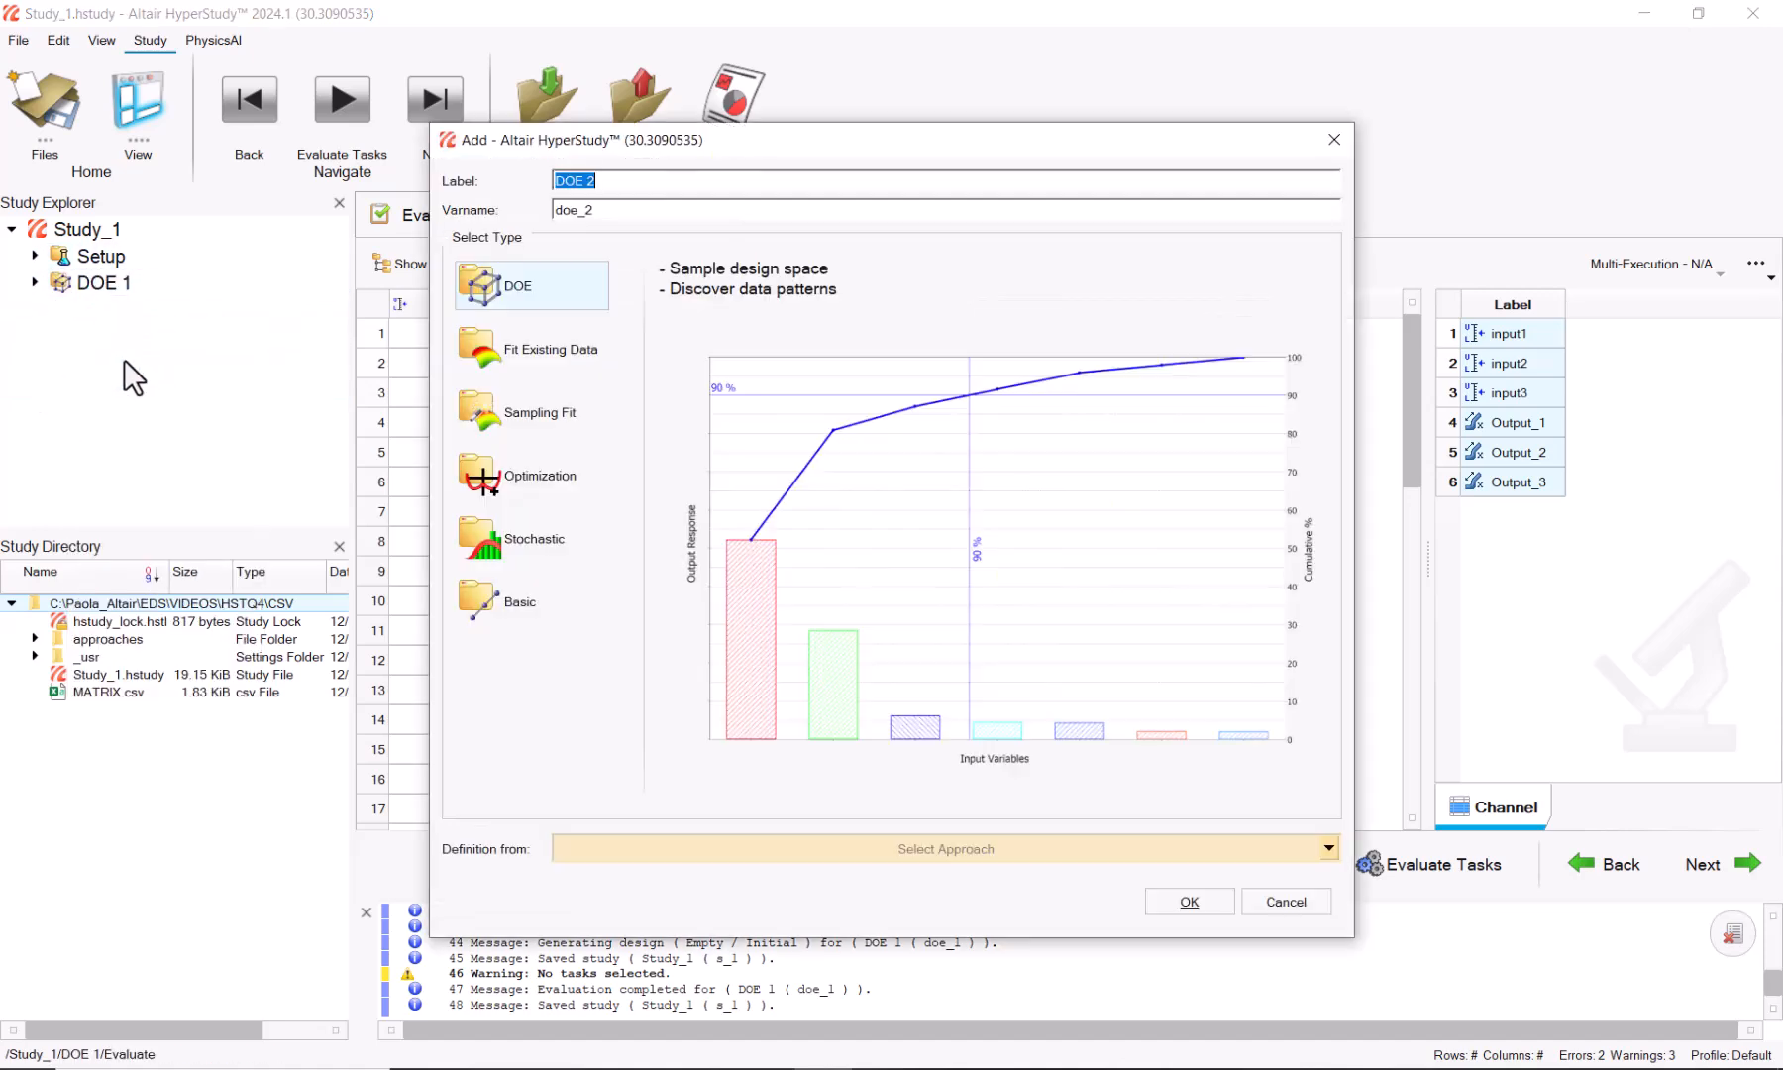
pyautogui.click(532, 351)
pyautogui.click(680, 848)
pyautogui.click(611, 933)
pyautogui.click(1194, 904)
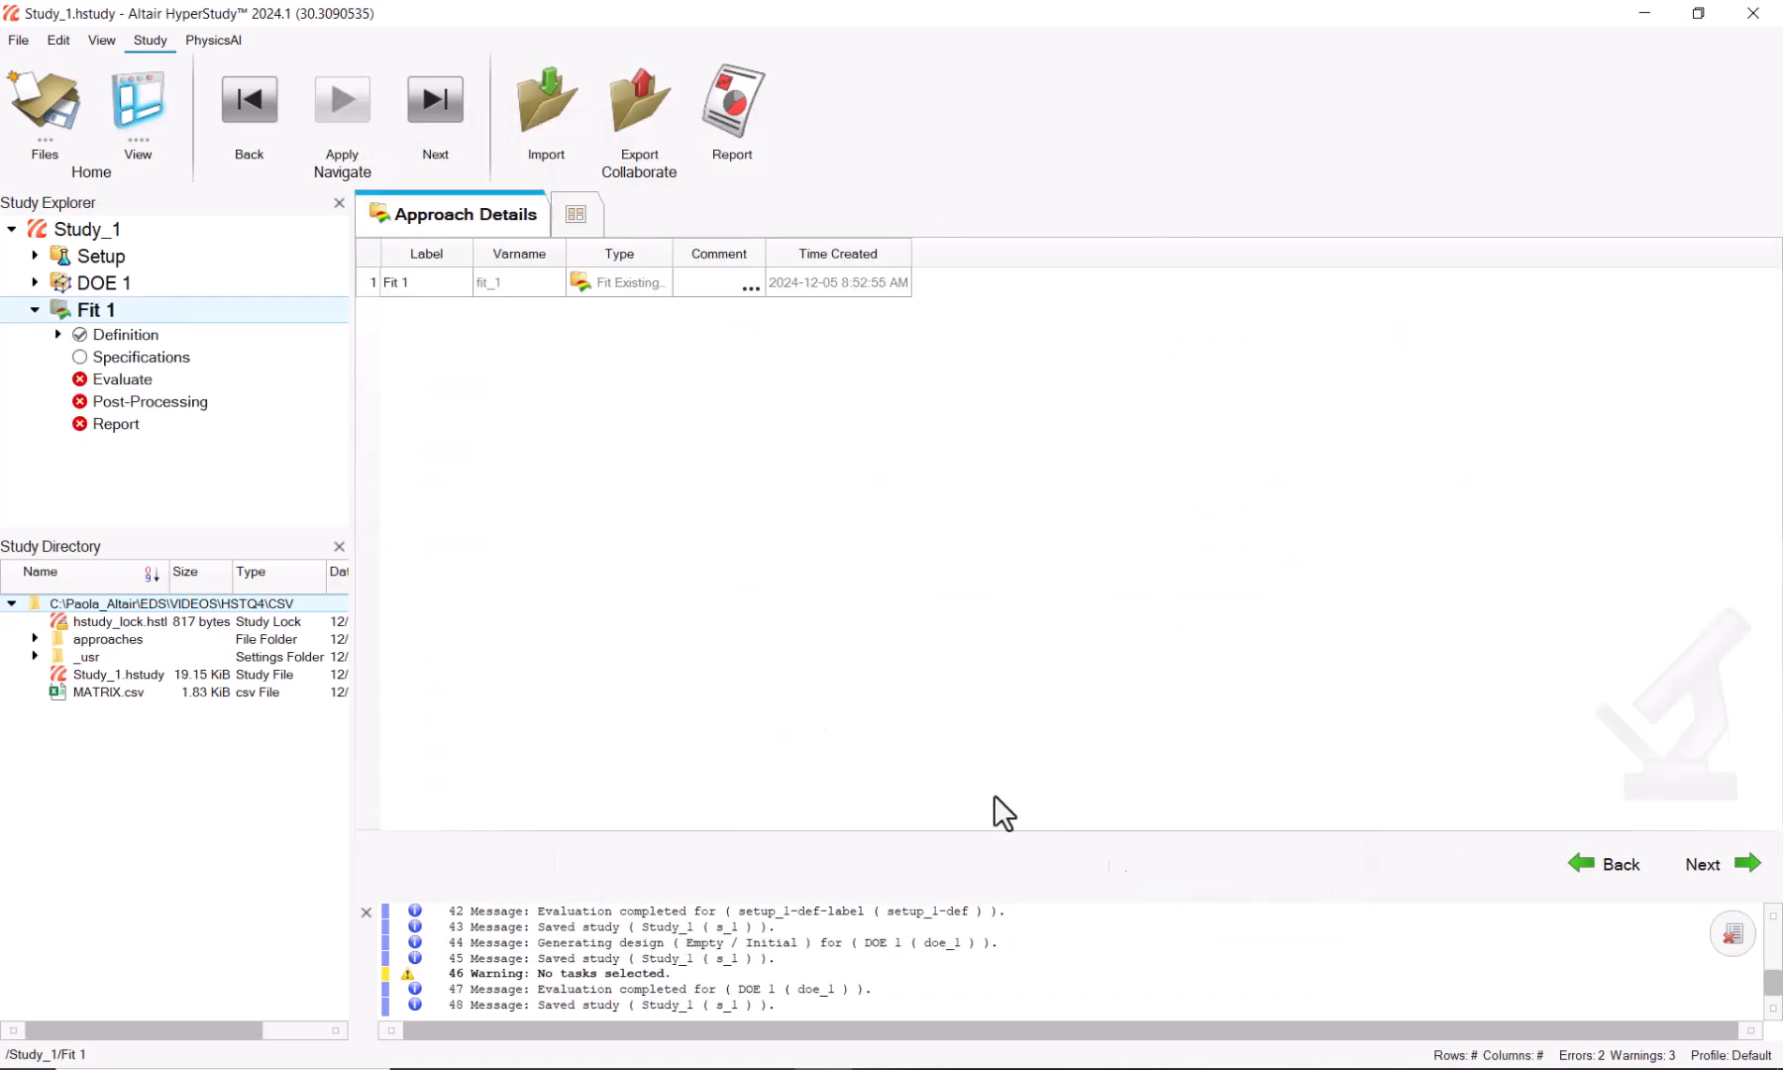
# Step: Set Fit 1's origin to DOE 1, evaluate the three output fits, and view Post-Processing
pyautogui.click(144, 357)
pyautogui.click(1039, 731)
pyautogui.click(1039, 766)
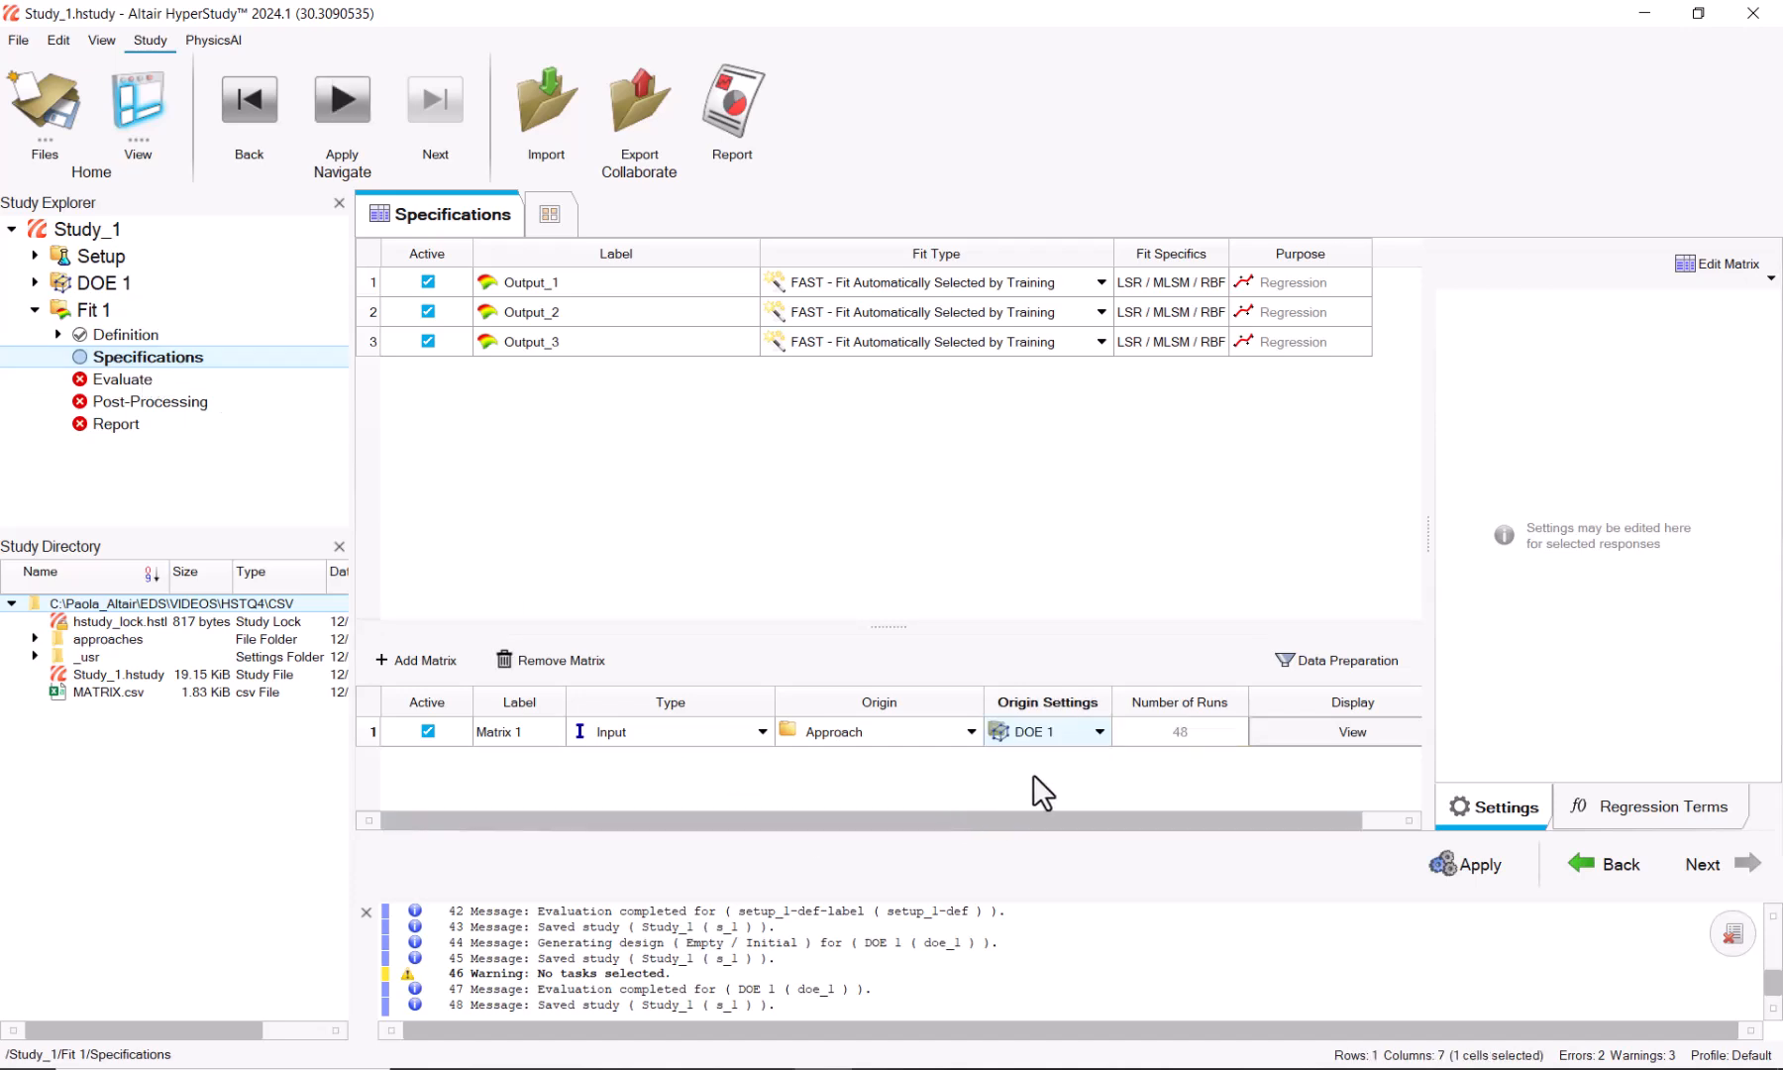
pyautogui.click(1485, 872)
pyautogui.click(1707, 868)
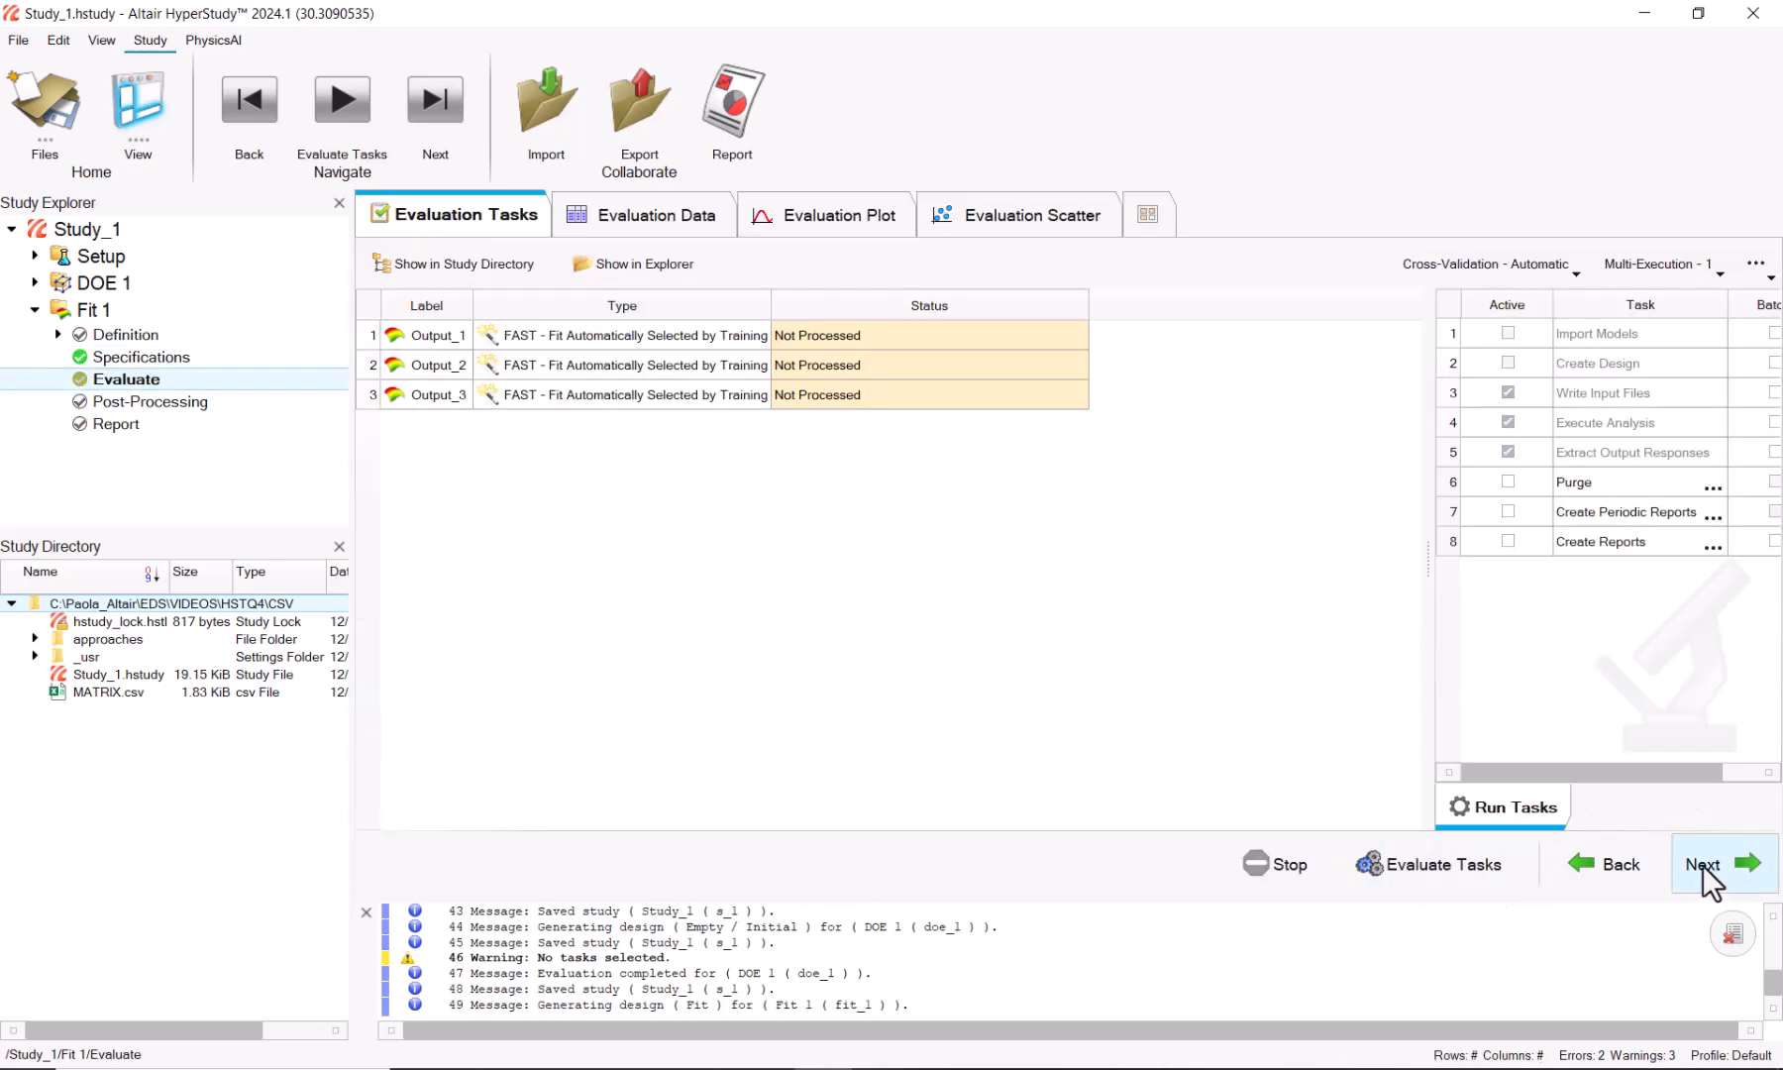
pyautogui.click(1440, 876)
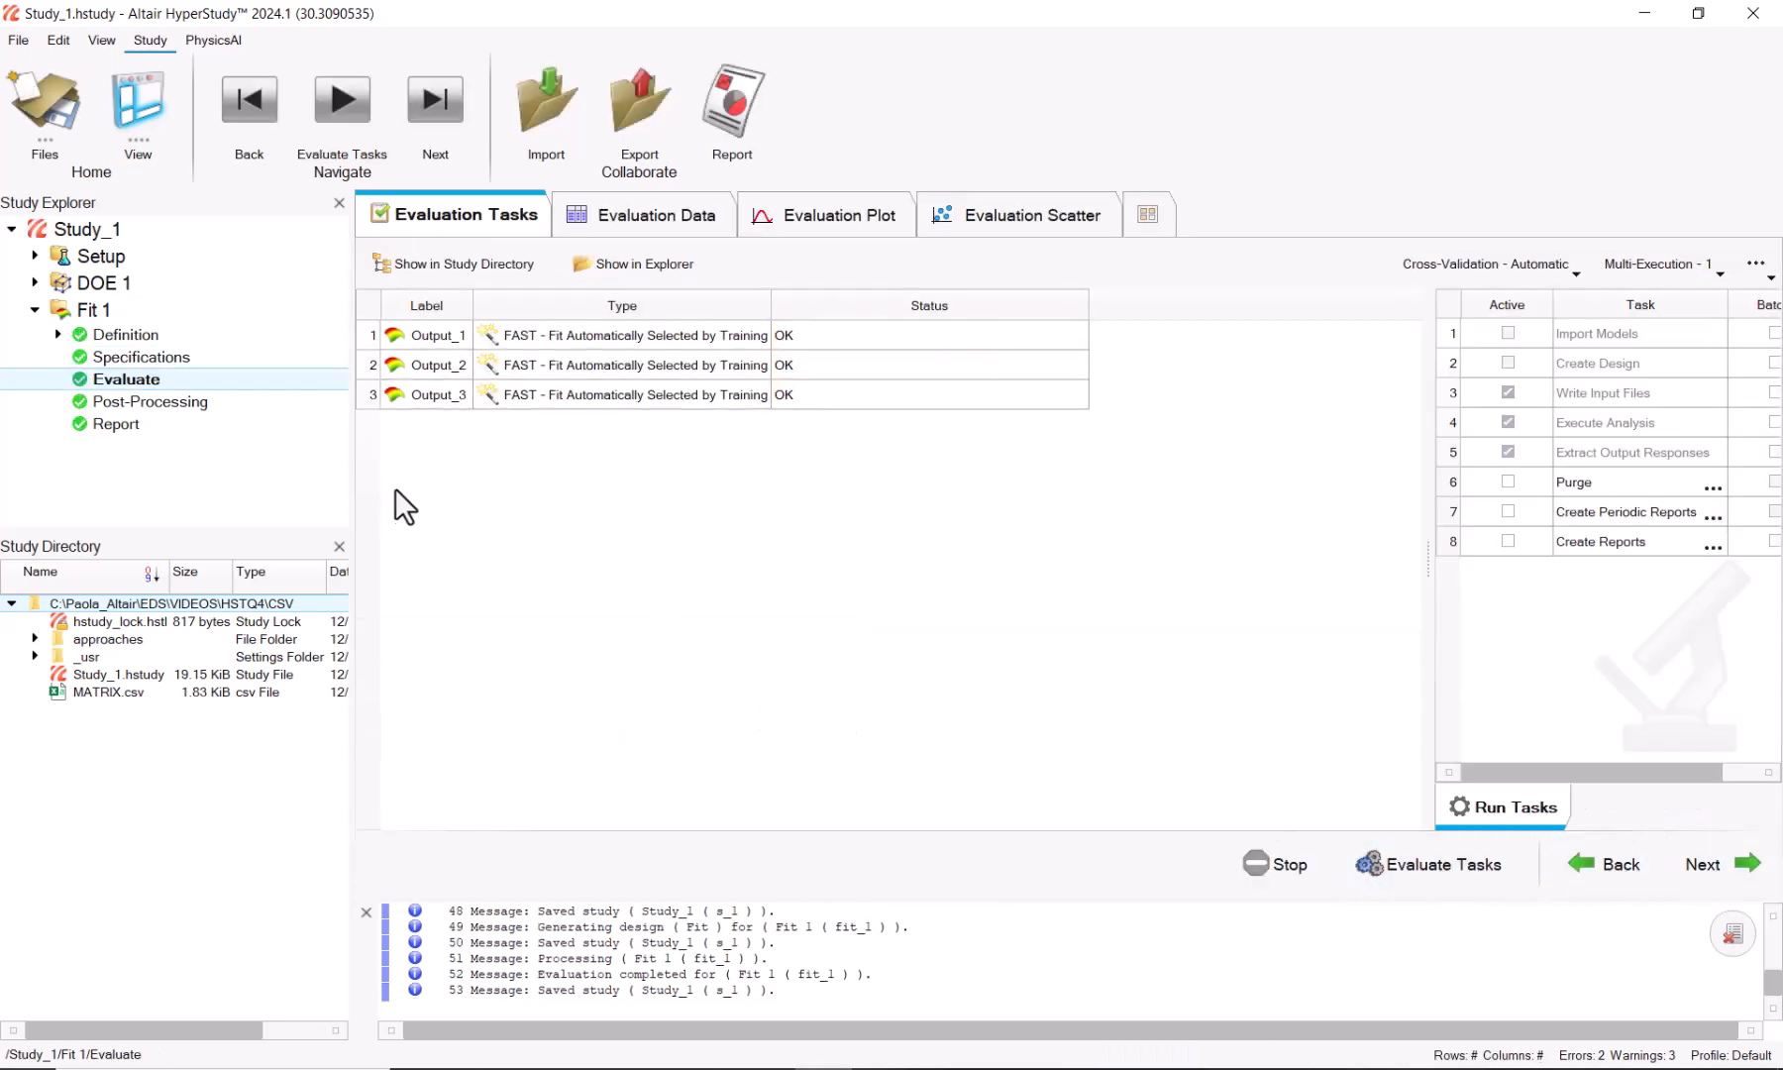
pyautogui.click(229, 404)
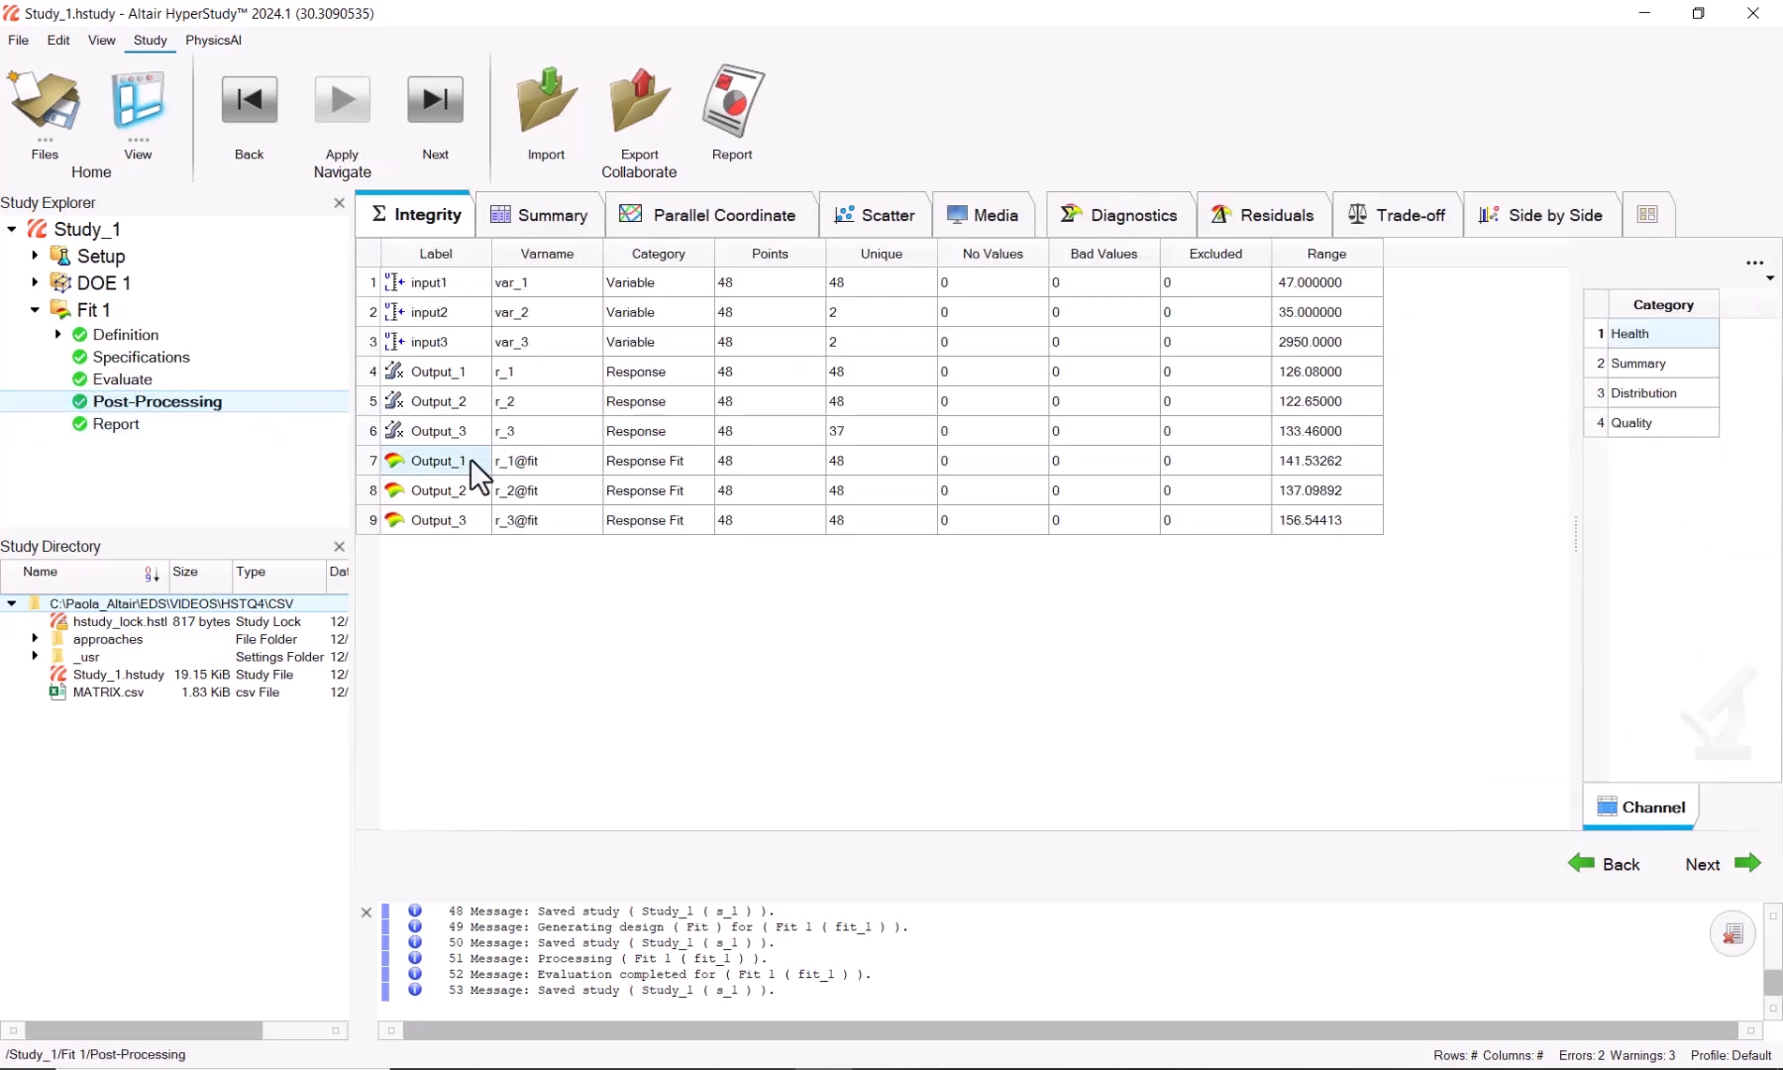
# Step: Try input values in Fit 1's Trade-off, then check diagnostics R² 0.8768889, 0.8756167, 0.8812913
pyautogui.click(1402, 226)
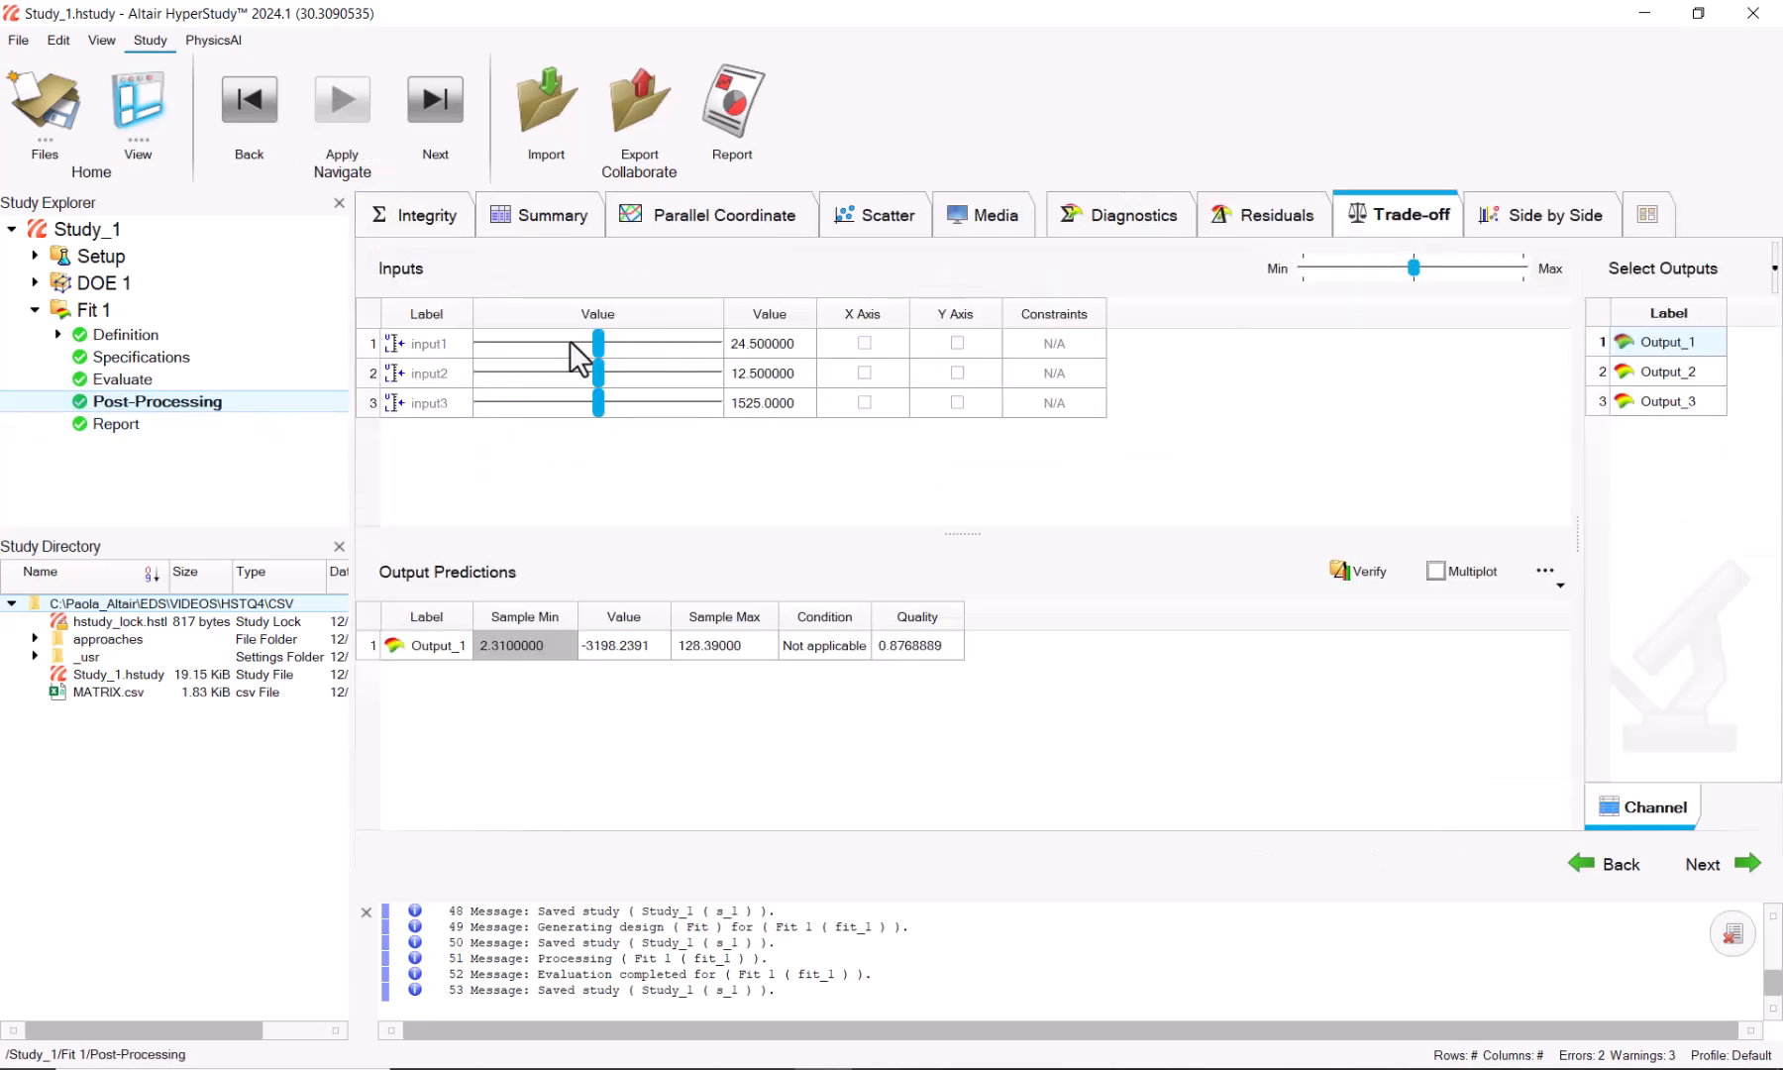
pyautogui.moveTo(597, 344); pyautogui.dragTo(614, 342)
pyautogui.moveTo(593, 371)
pyautogui.mouseDown()
pyautogui.moveTo(555, 372)
pyautogui.moveTo(624, 396)
pyautogui.moveTo(632, 372)
pyautogui.moveTo(561, 390)
pyautogui.moveTo(604, 342)
pyautogui.moveTo(581, 344)
pyautogui.mouseUp()
pyautogui.moveTo(631, 374); pyautogui.dragTo(663, 390)
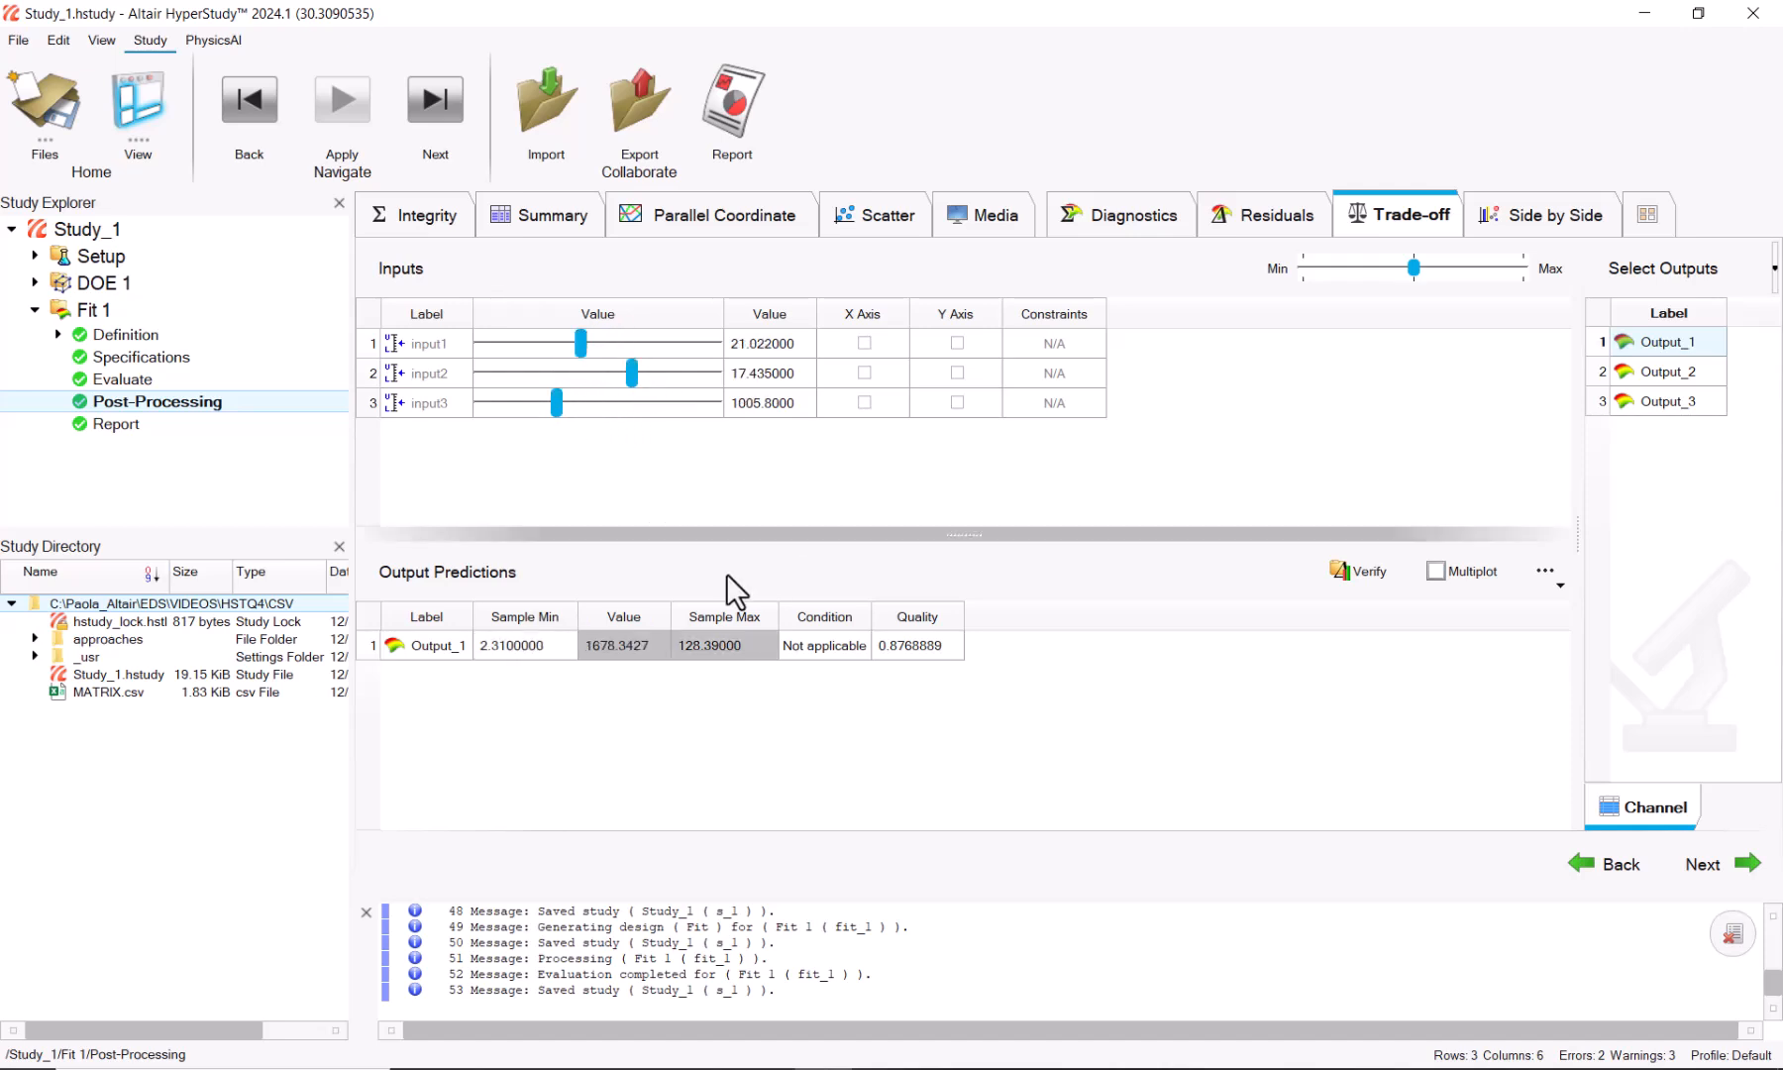
pyautogui.click(1129, 217)
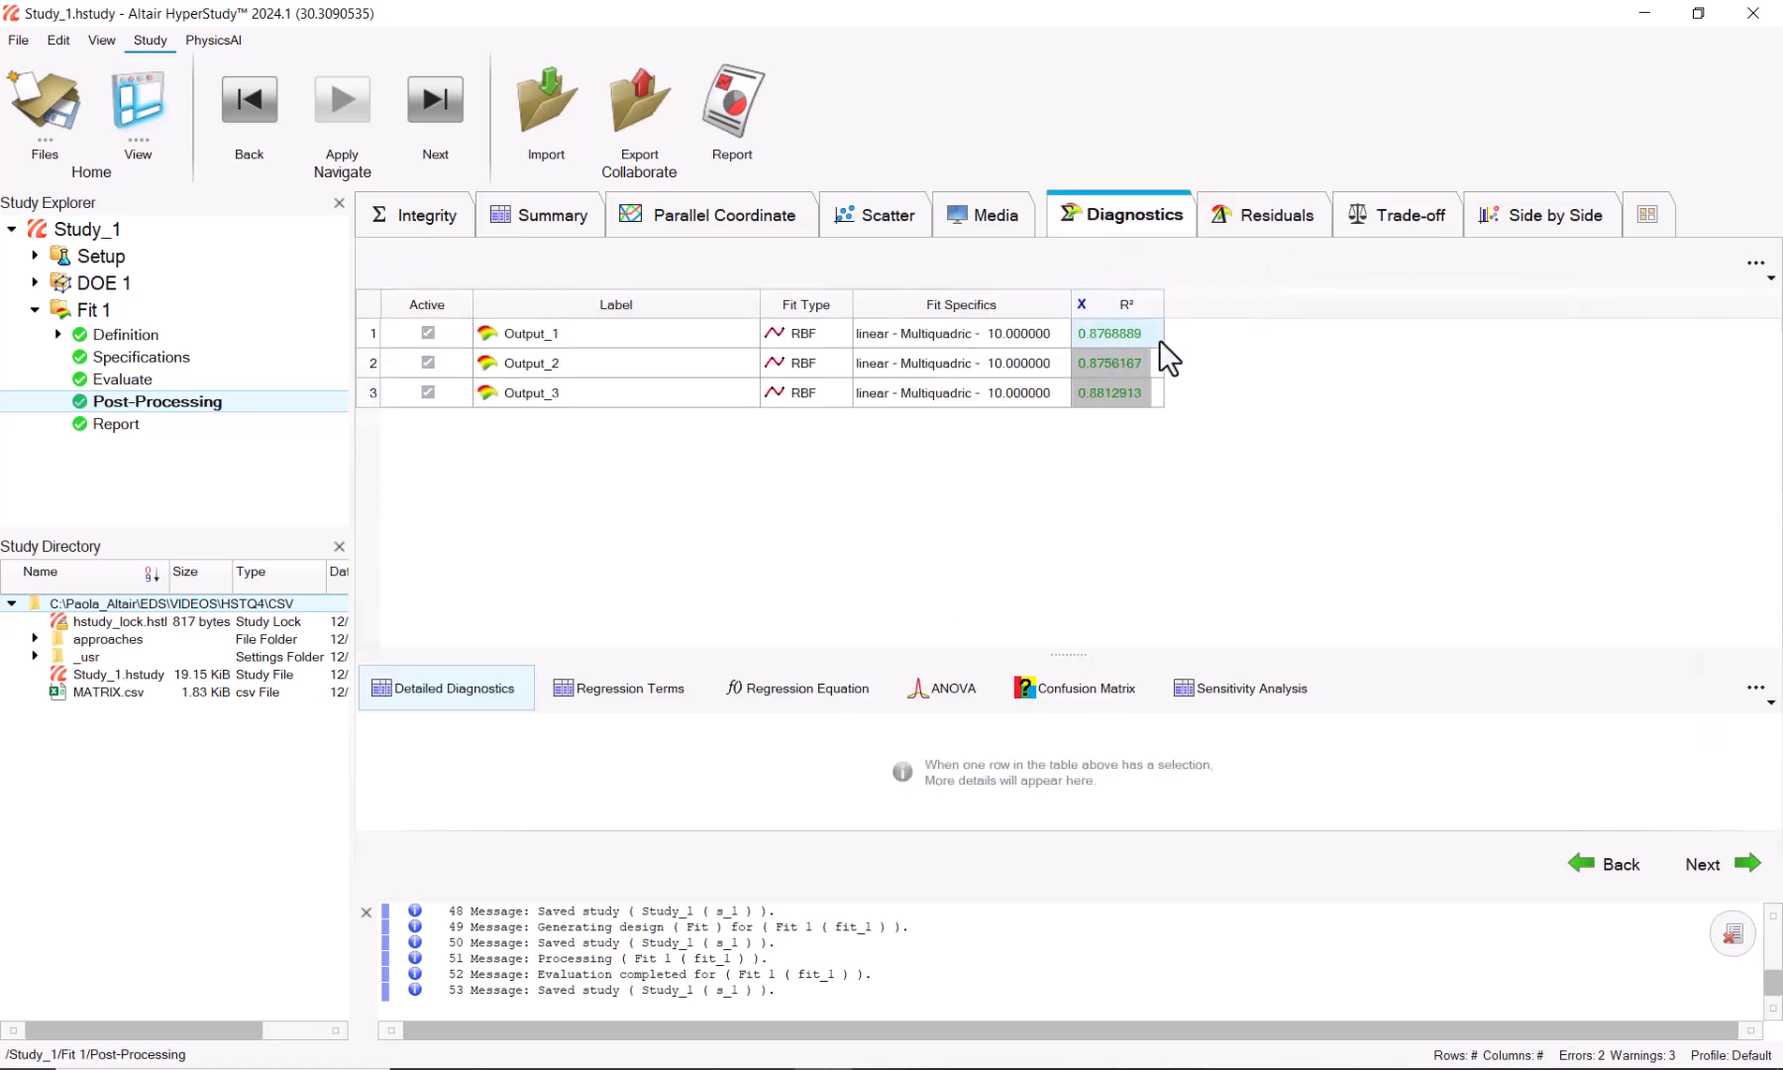
pyautogui.click(34, 310)
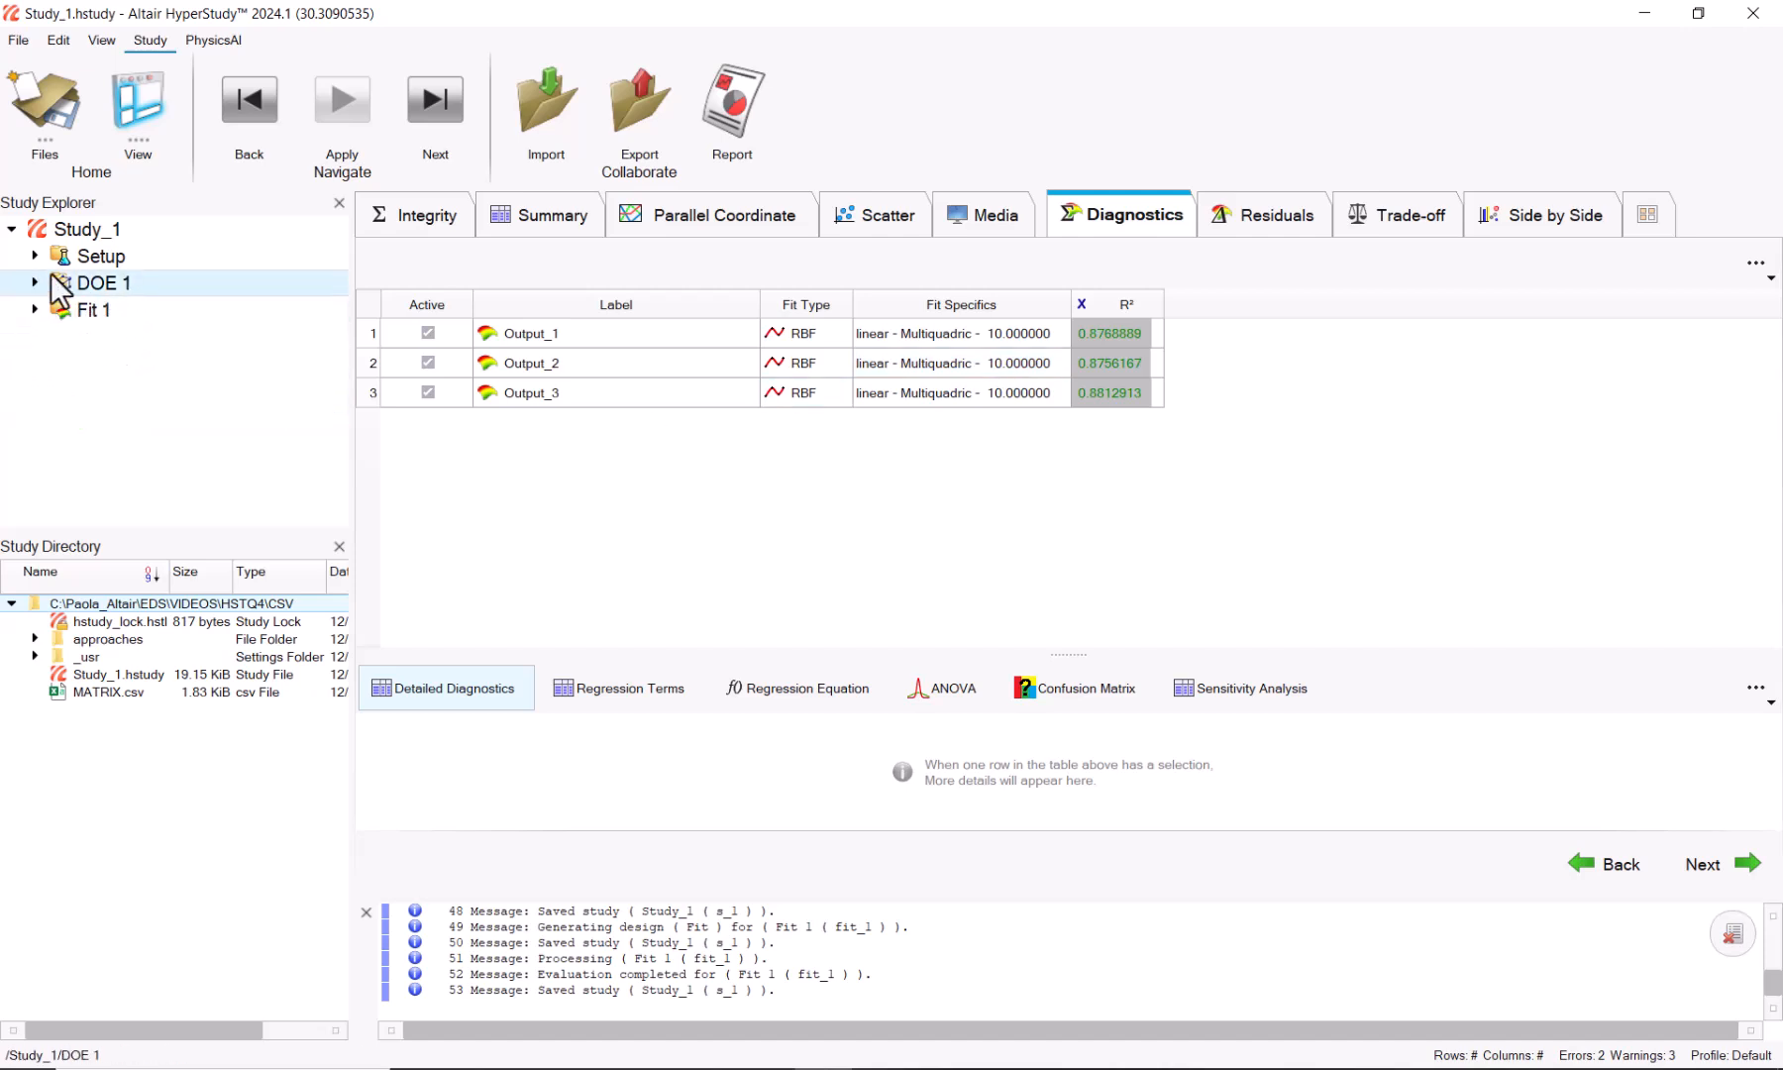
# Step: Add a new Fit Existing Data approach named Fit 2 to the study
pyautogui.rightClick(58, 356)
pyautogui.click(145, 376)
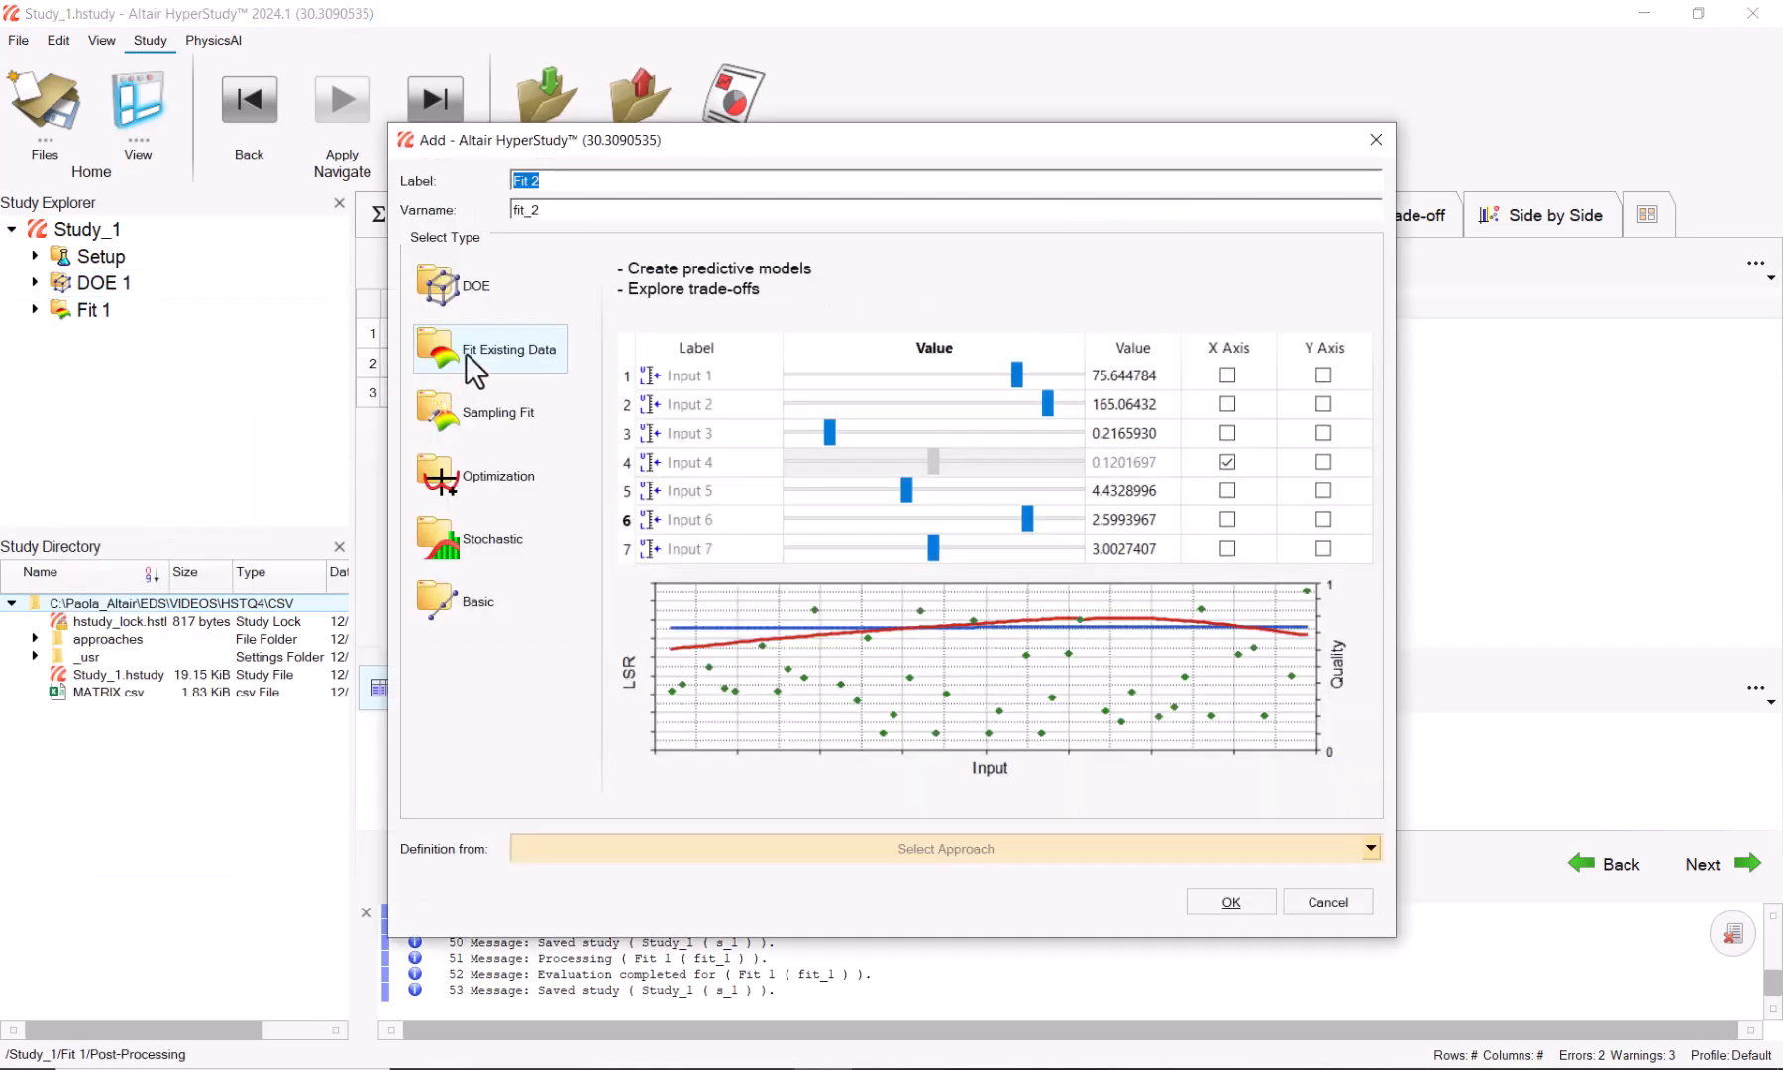
pyautogui.click(604, 853)
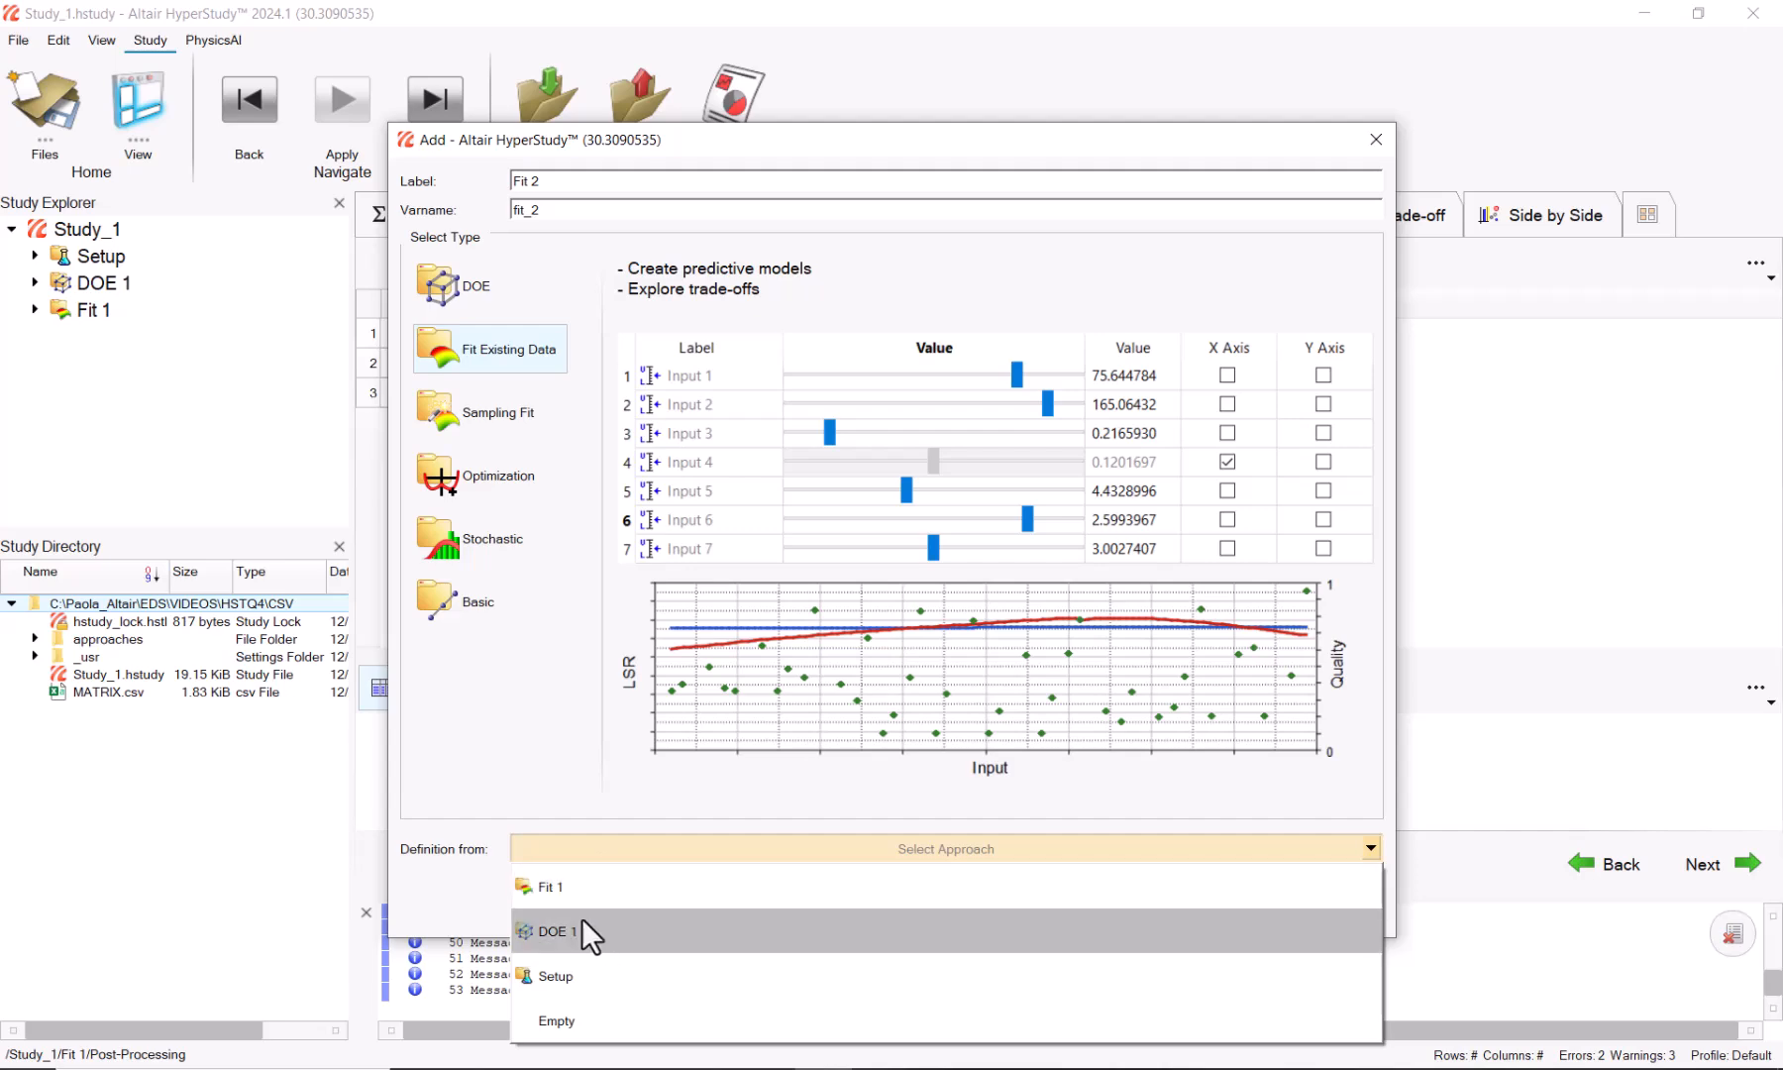
pyautogui.click(578, 976)
pyautogui.click(1230, 899)
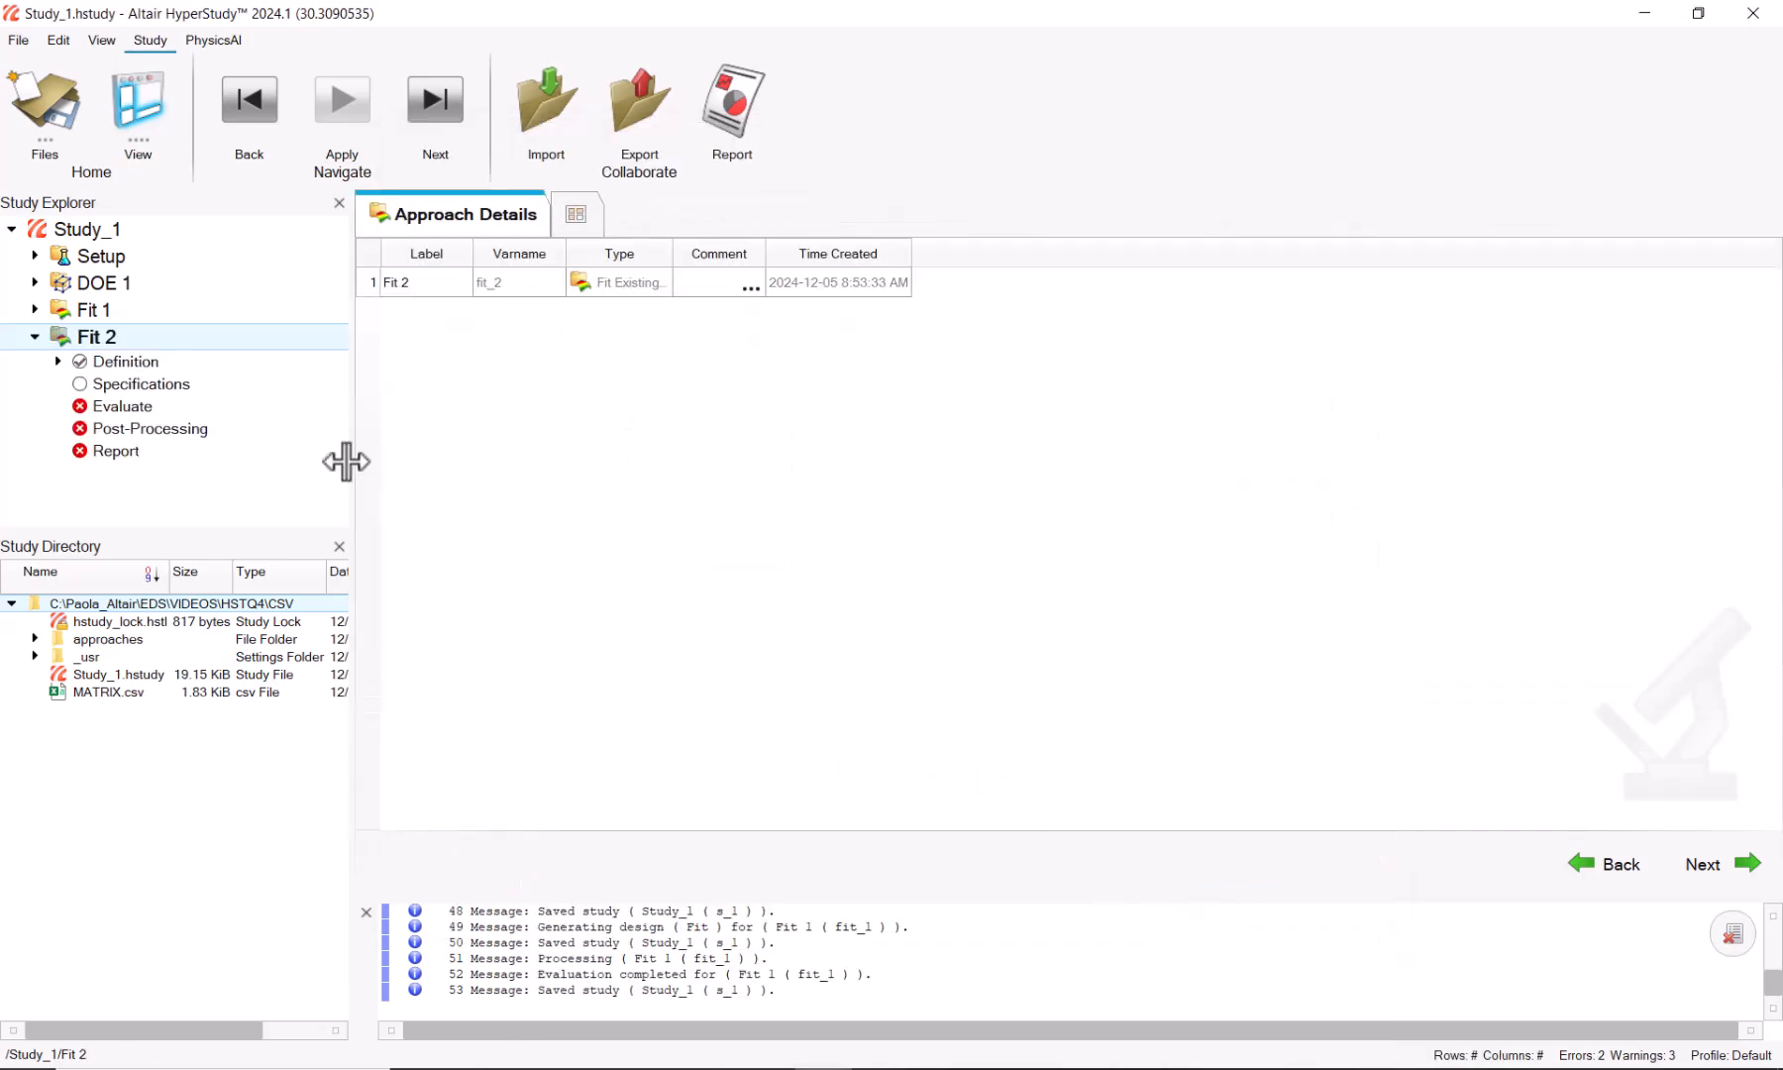
# Step: In Fit 2's specifications, set Matrix 1's origin to Manual Edit and open its empty editor
pyautogui.click(218, 369)
pyautogui.click(219, 379)
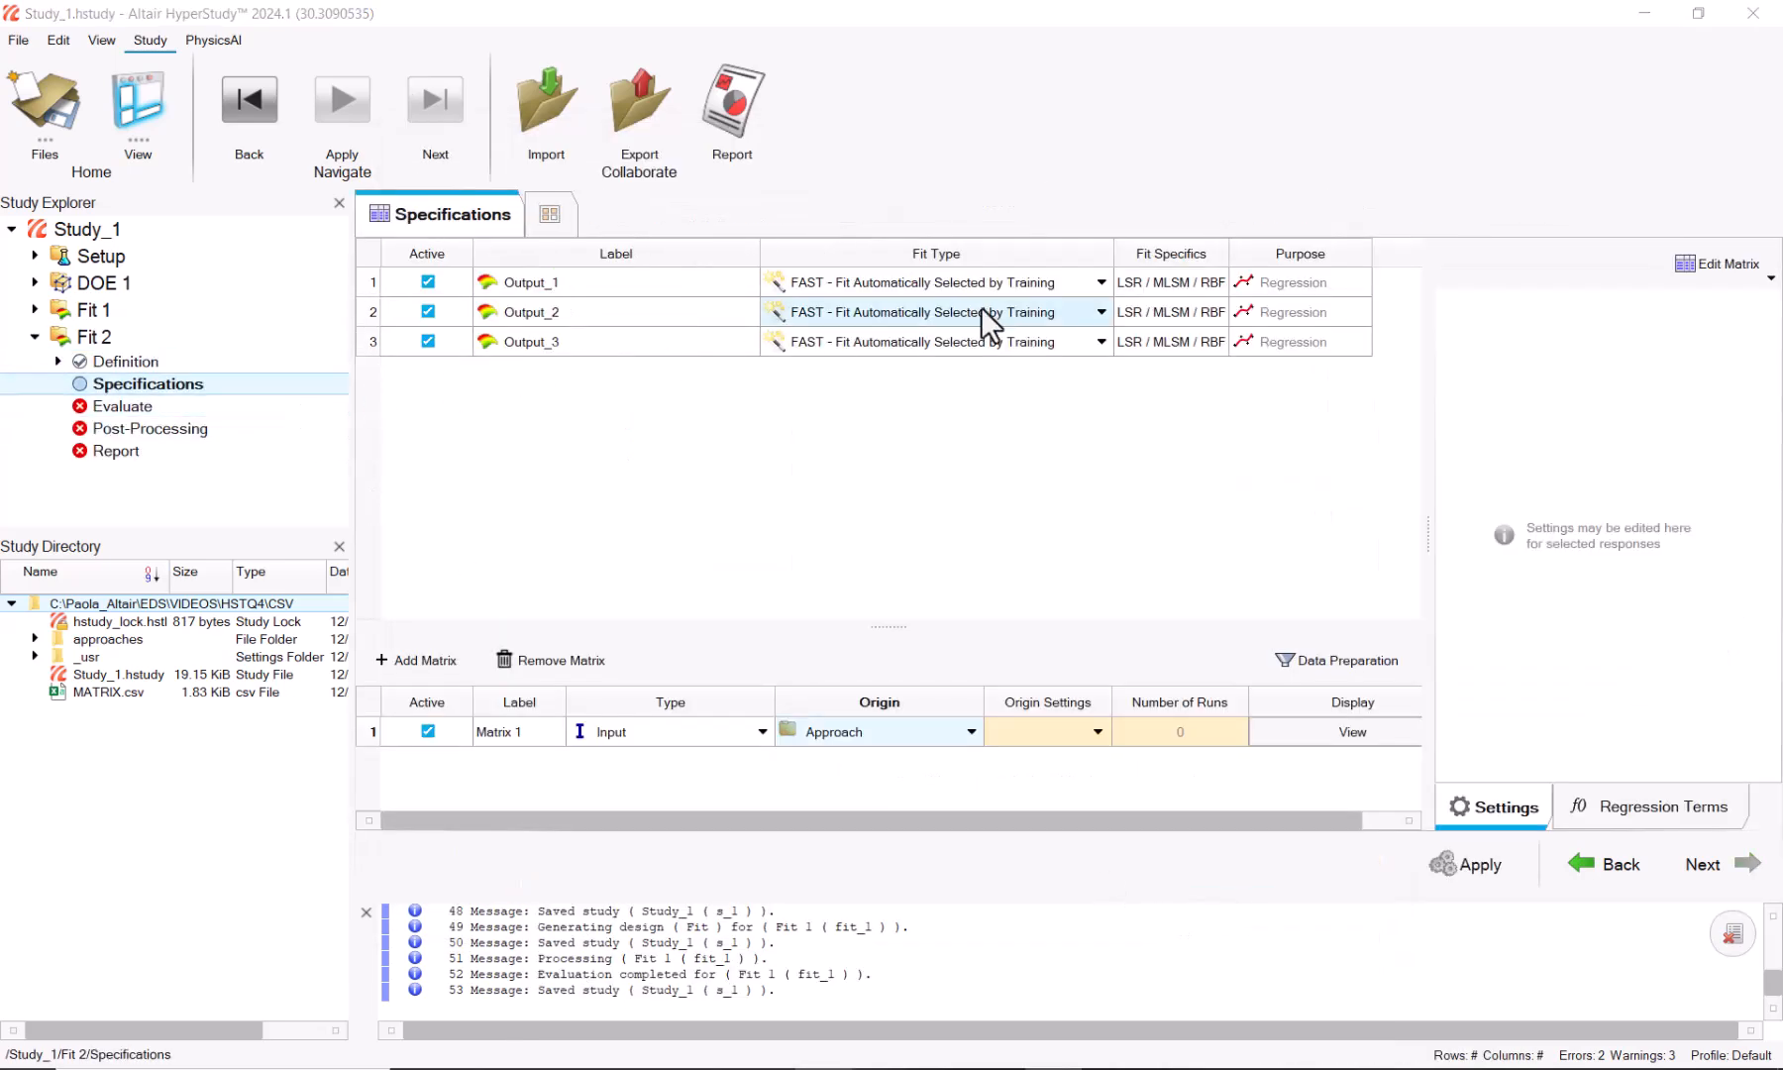
pyautogui.click(878, 728)
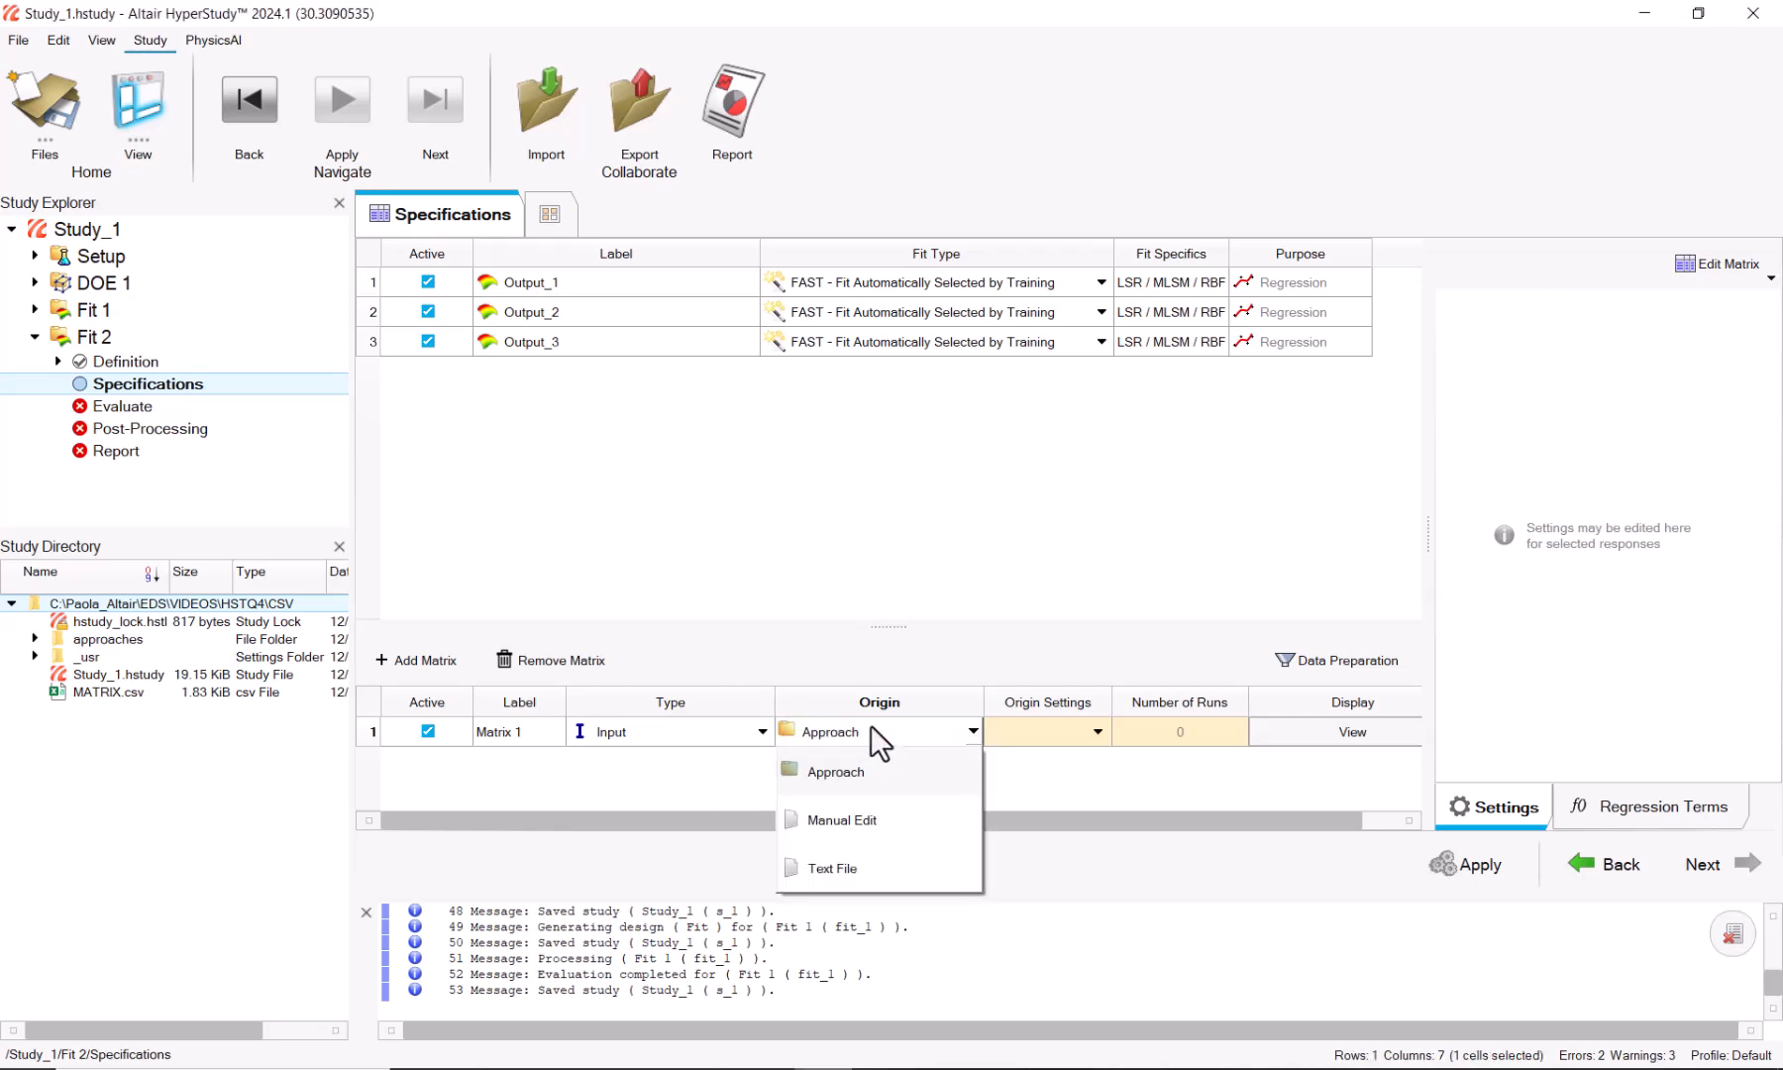
pyautogui.click(848, 820)
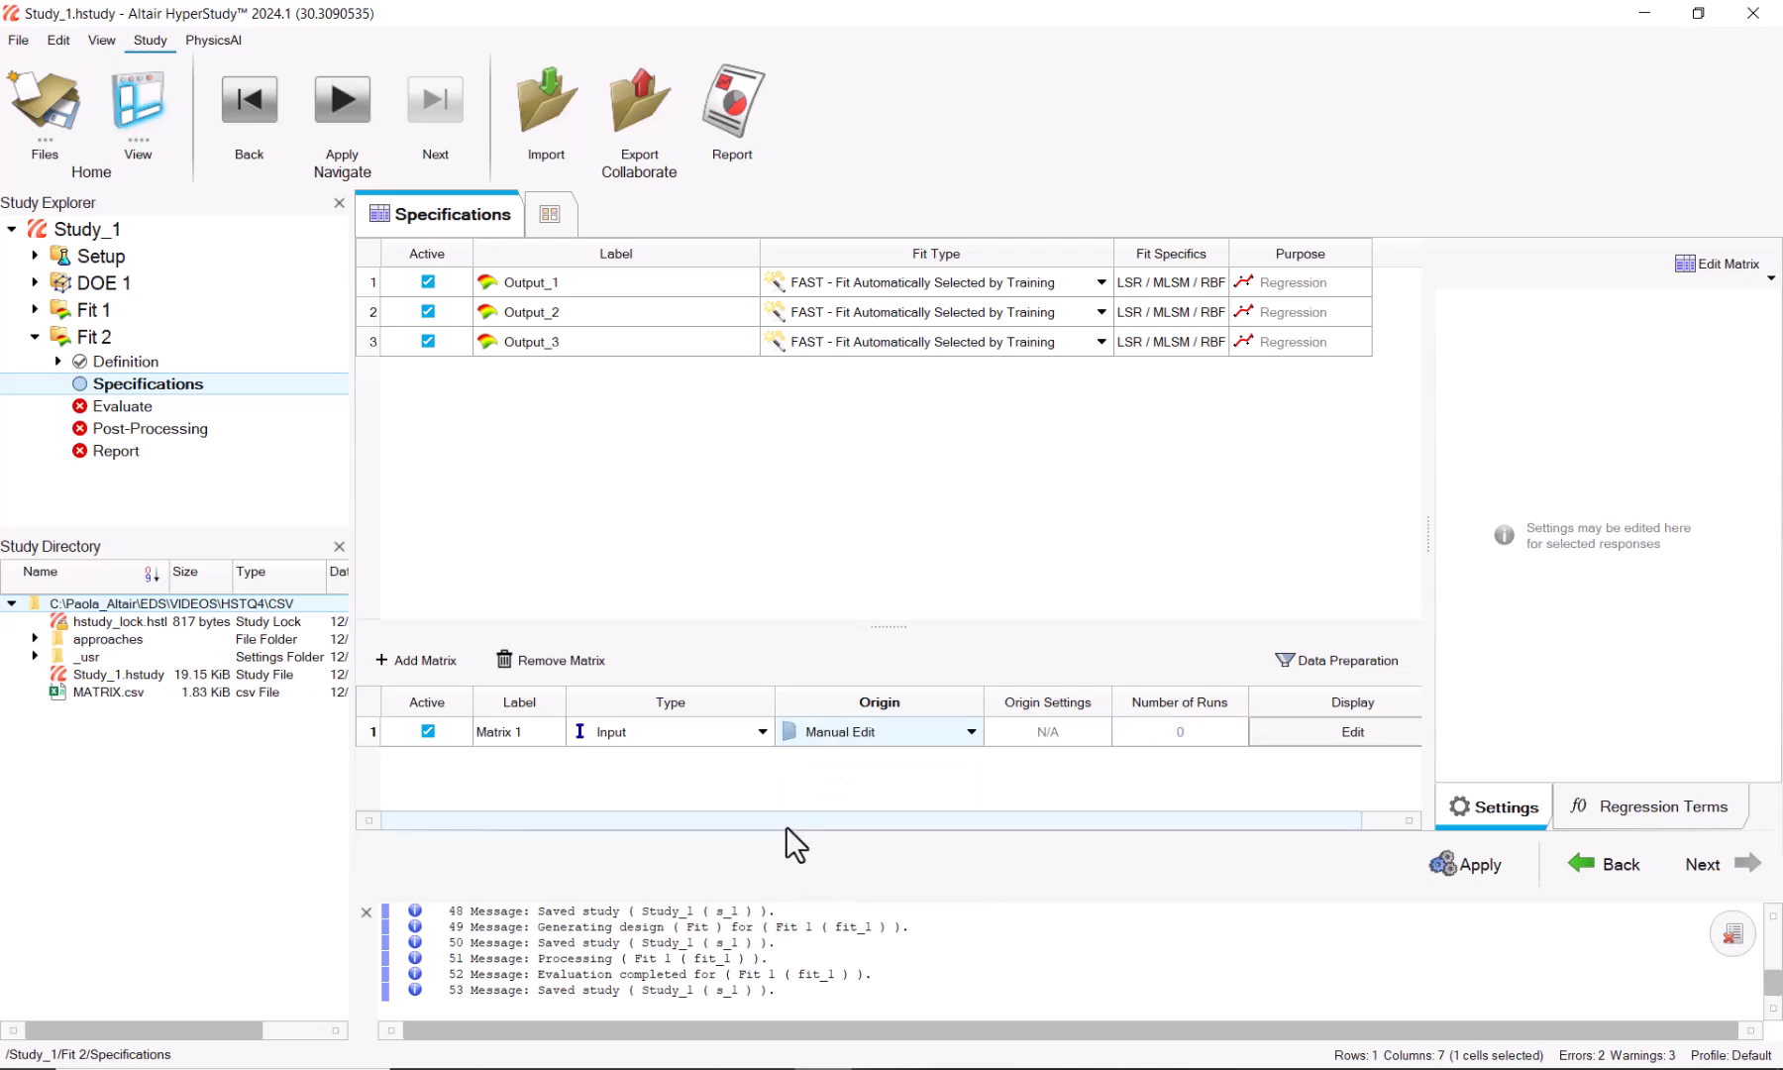
pyautogui.click(1383, 731)
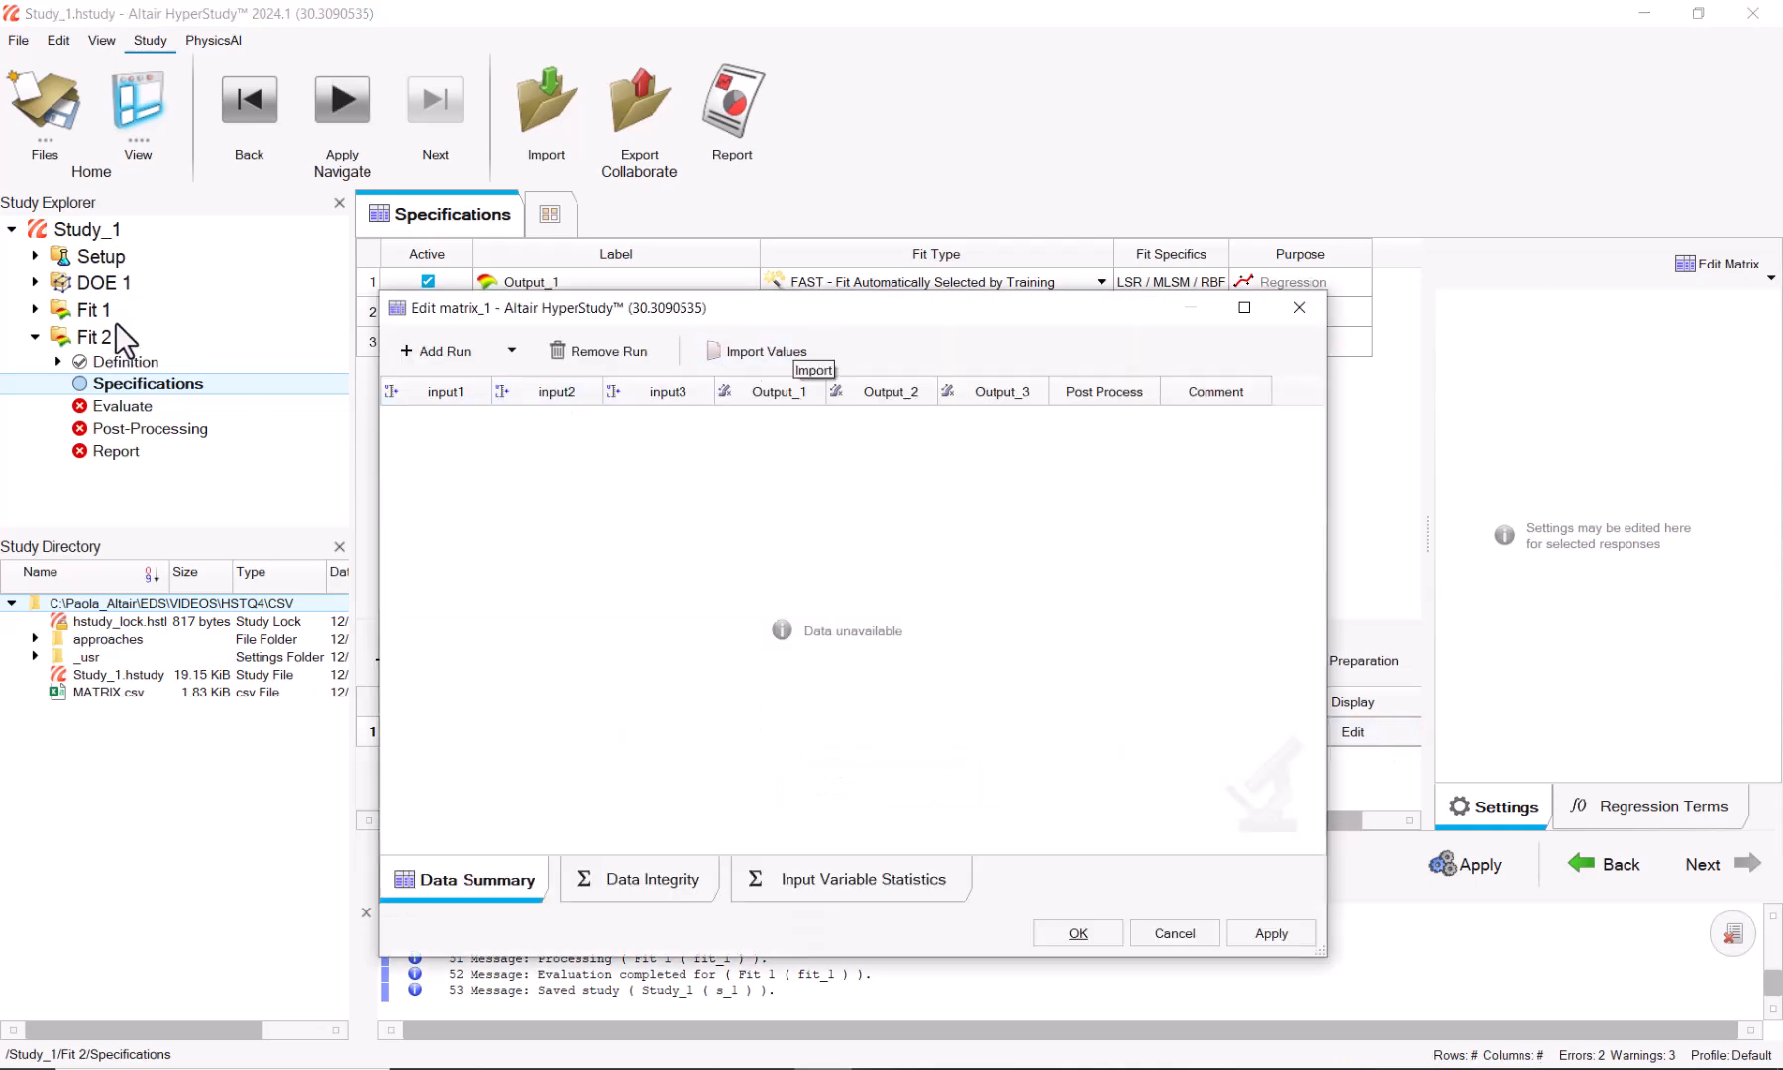
# Step: Import the values from MATRIX.csv into Matrix 1, filling it with 48 runs
pyautogui.click(788, 355)
pyautogui.click(1406, 894)
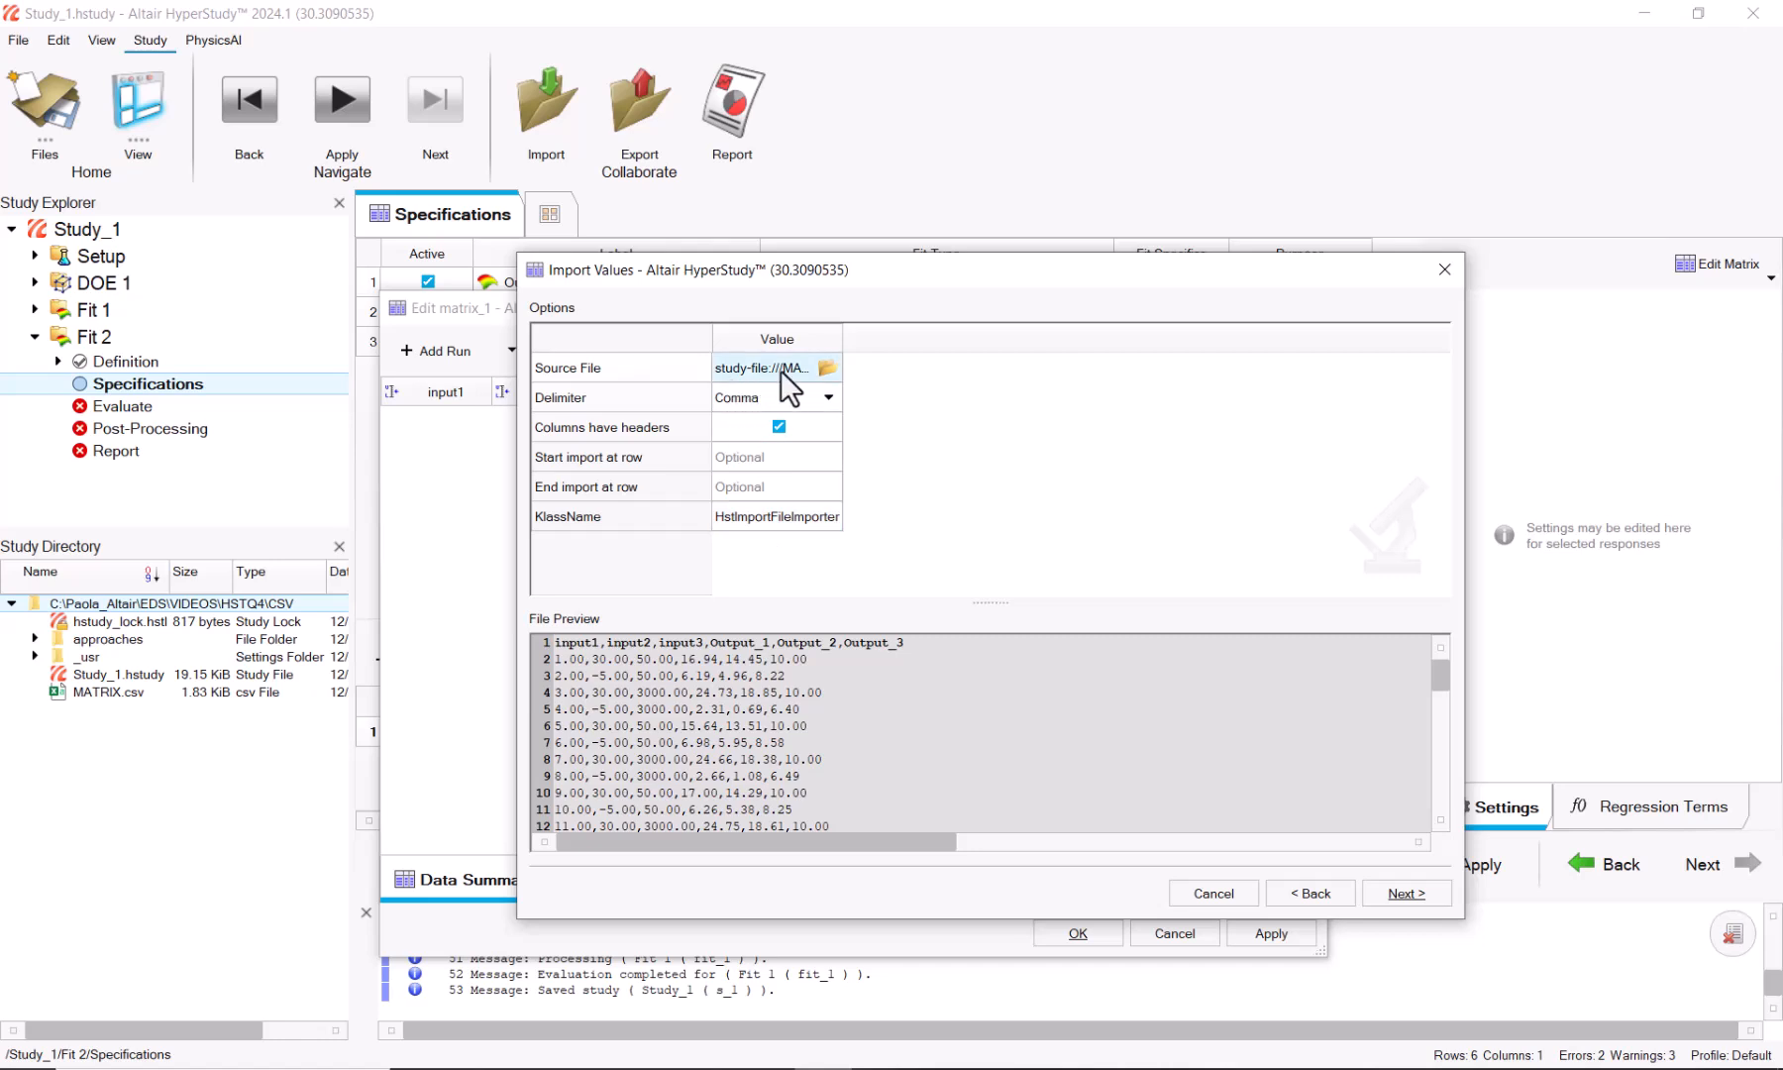
pyautogui.click(1397, 894)
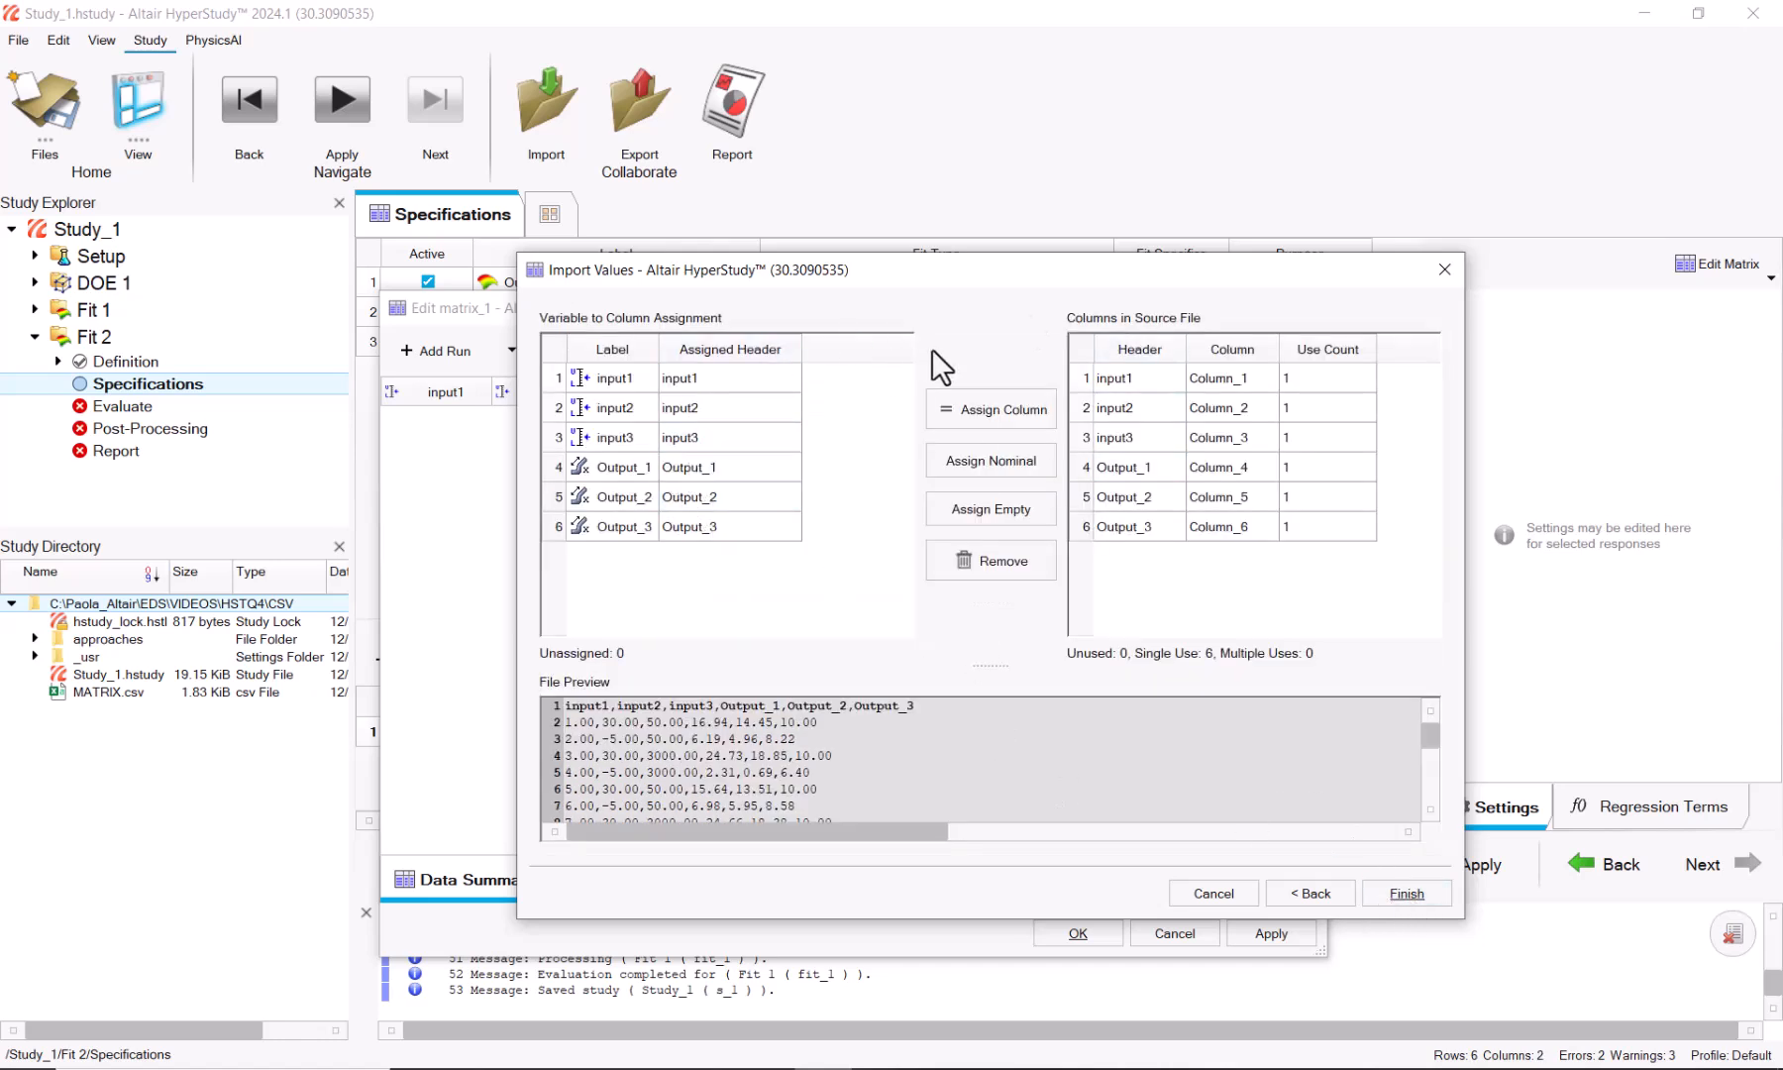
pyautogui.click(1409, 893)
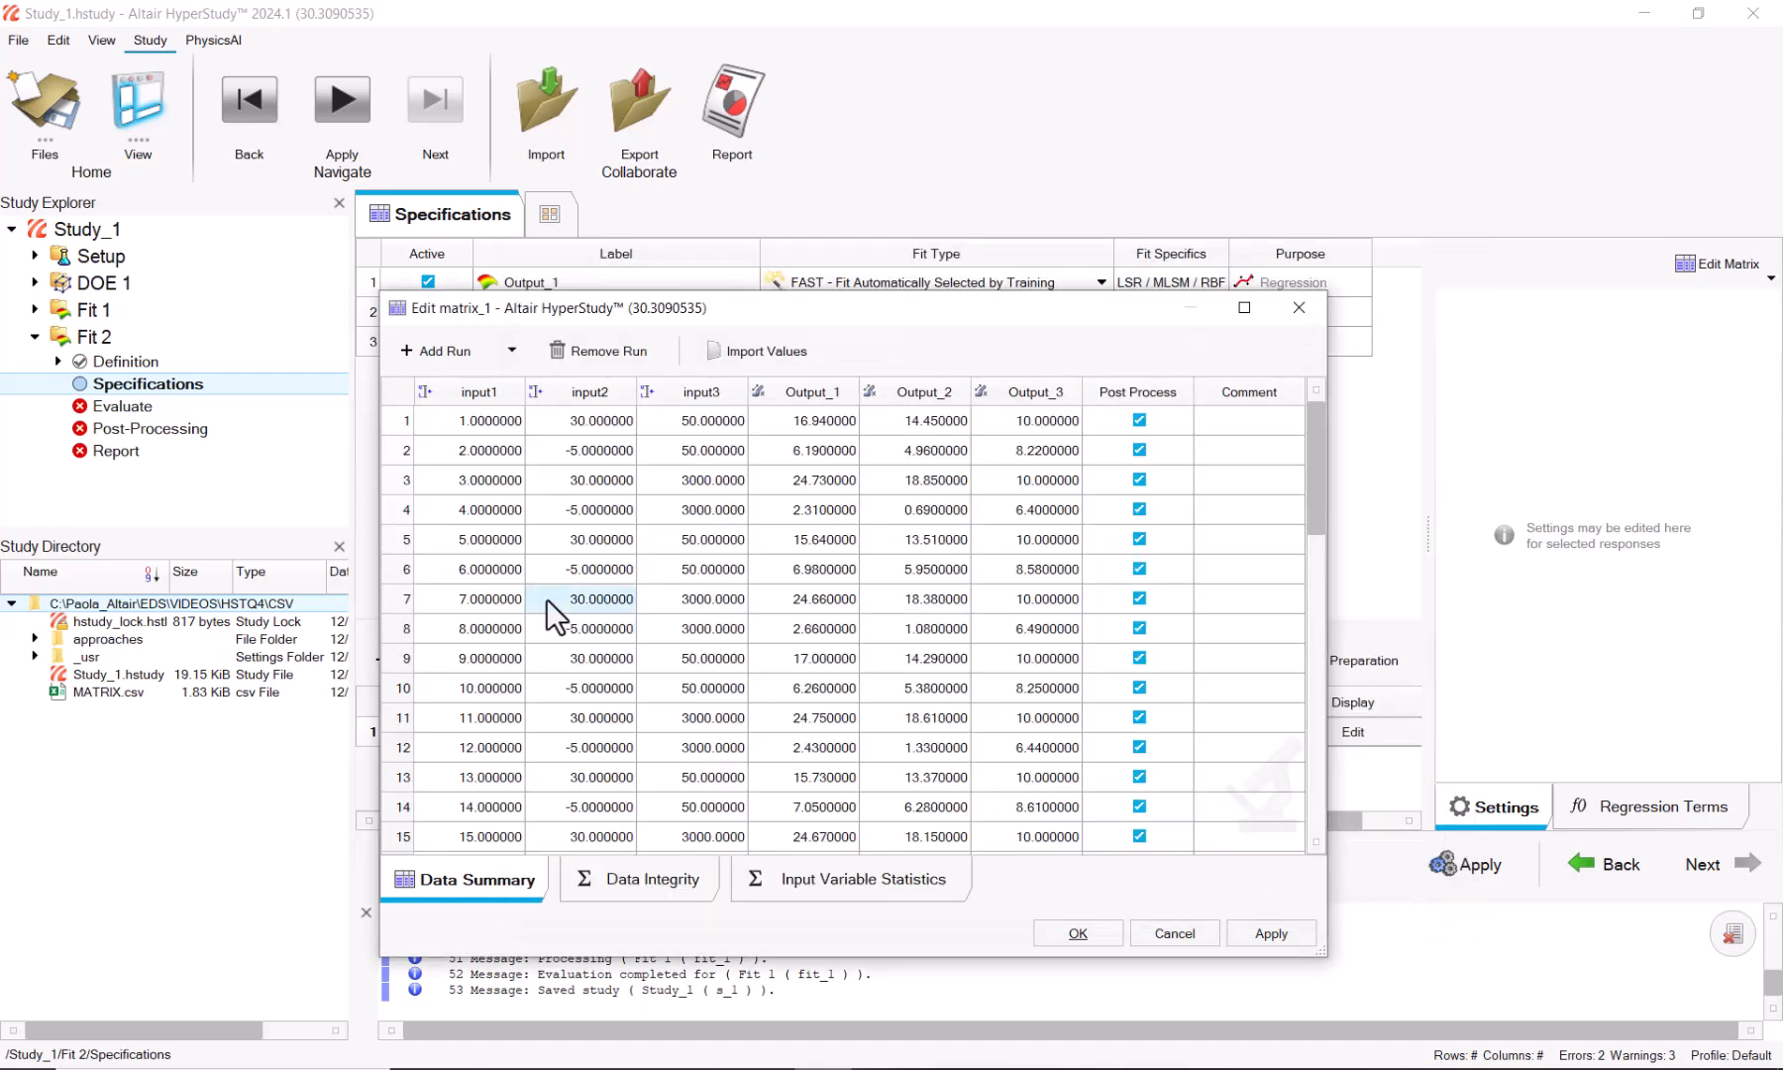
pyautogui.scroll(-3, 698, 603)
pyautogui.scroll(-8, 699, 603)
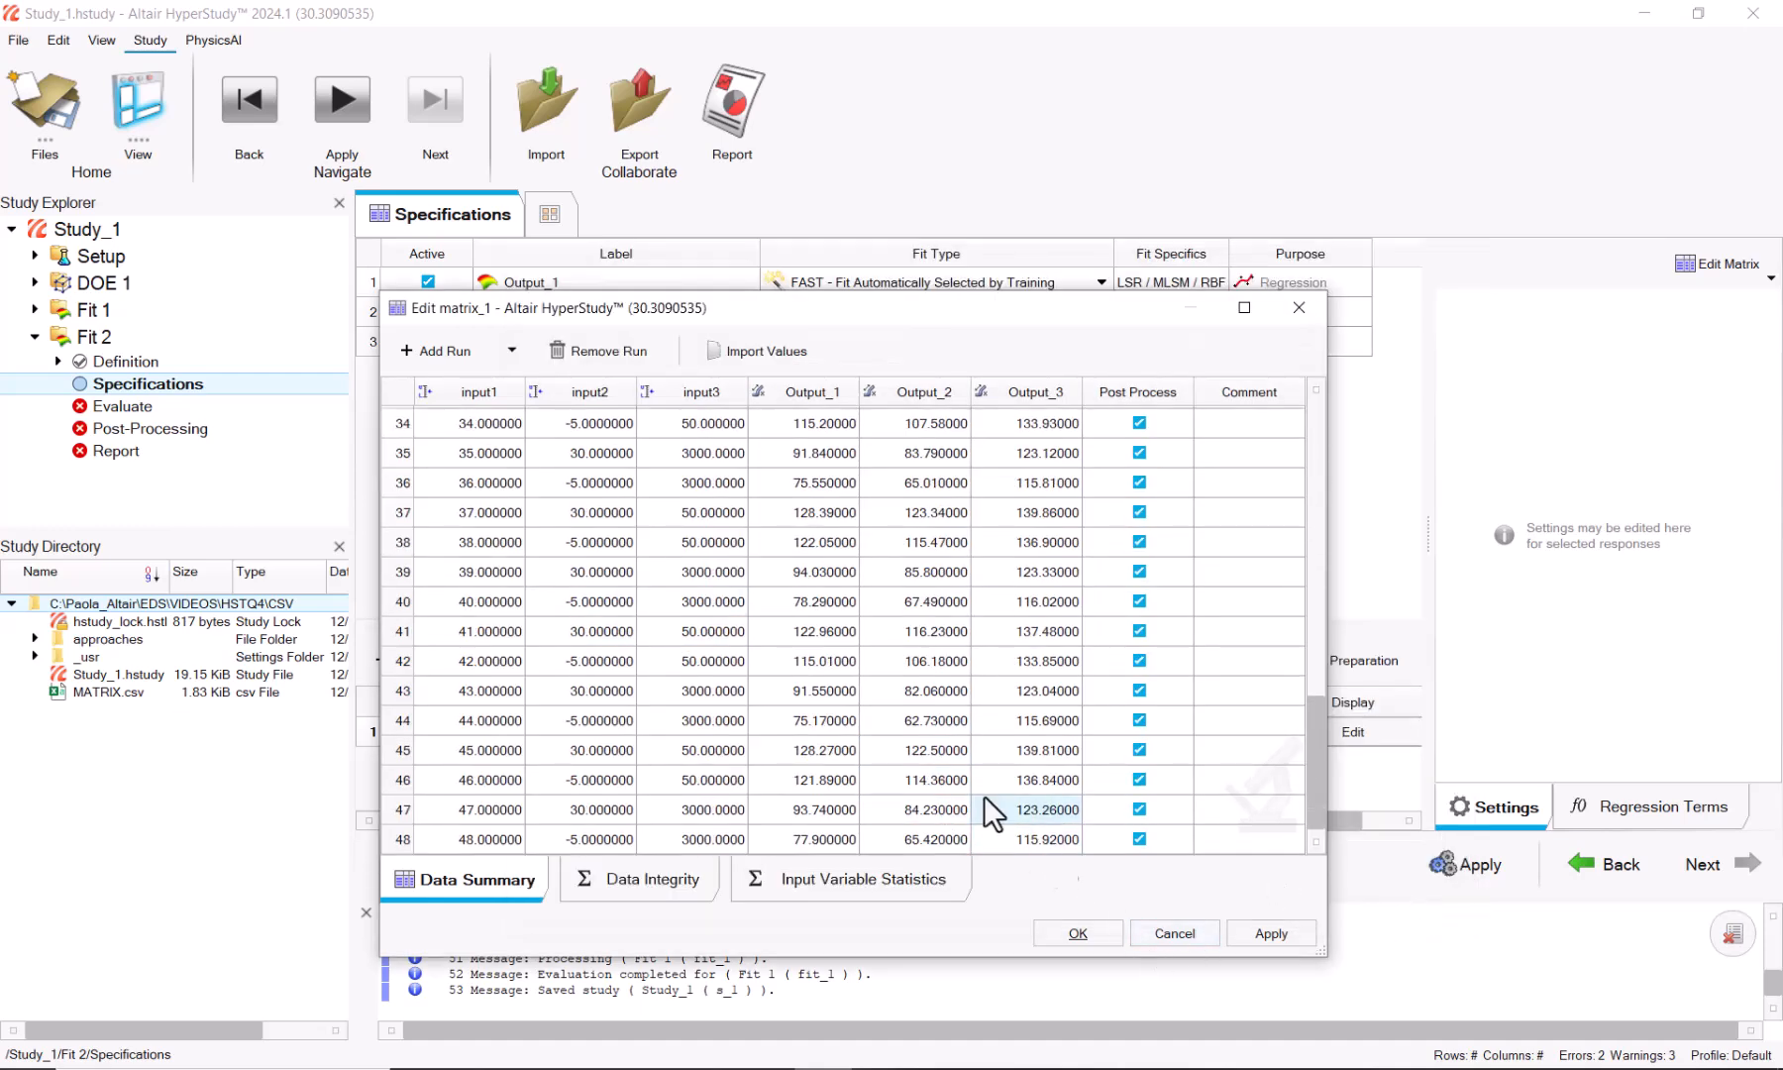
pyautogui.scroll(11, 824, 706)
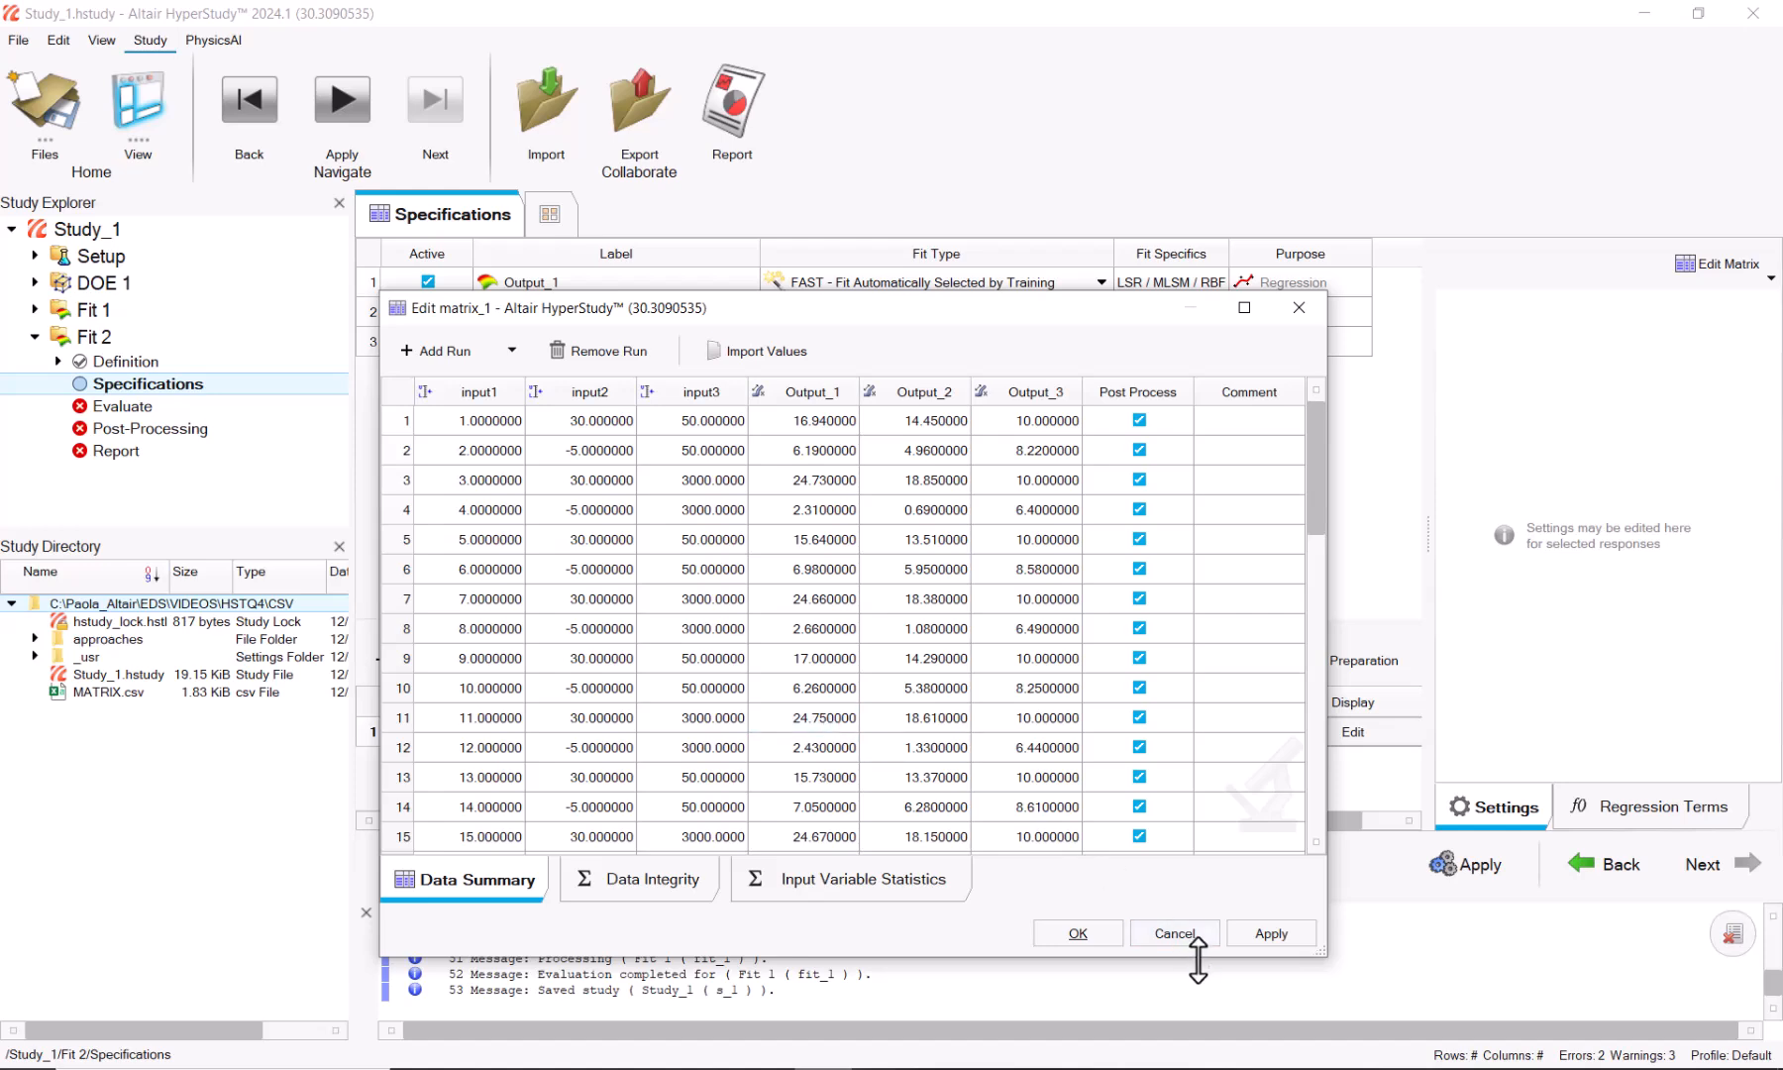
pyautogui.click(1082, 931)
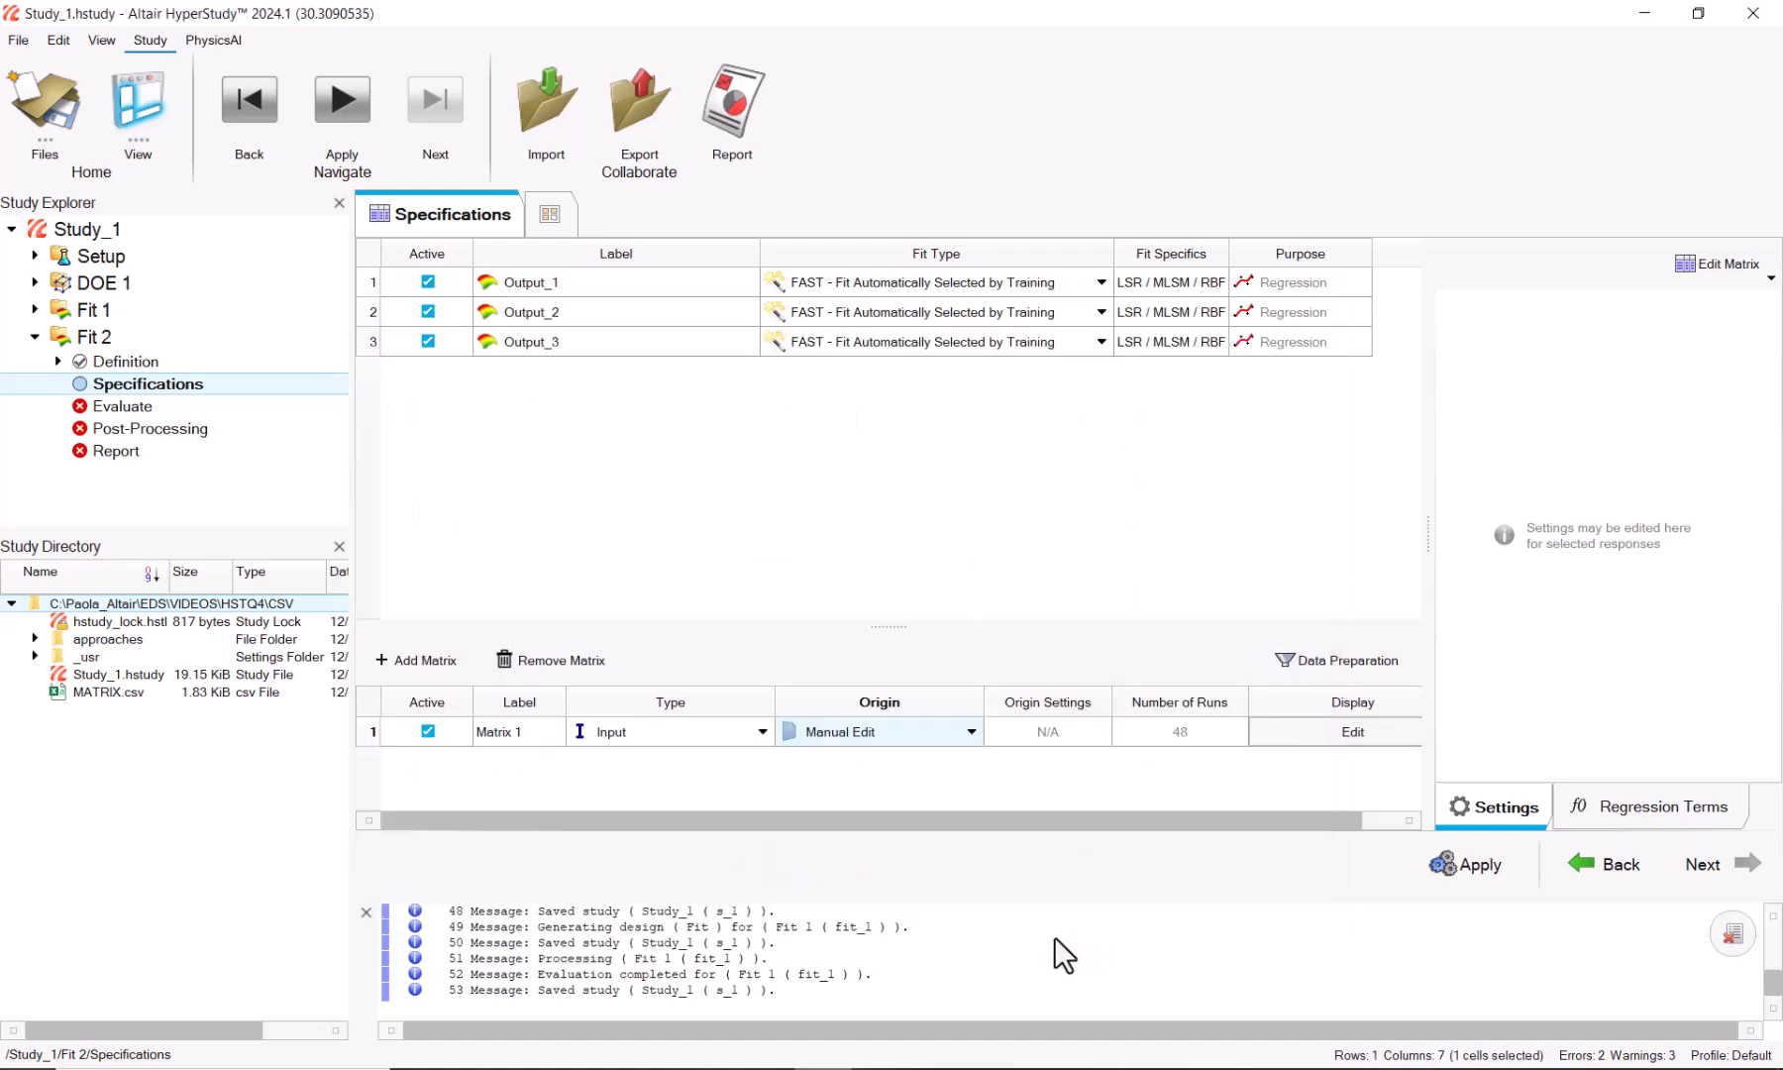
# Step: Apply Fit 2's specifications and evaluate the tasks so all three outputs report OK
pyautogui.click(1466, 869)
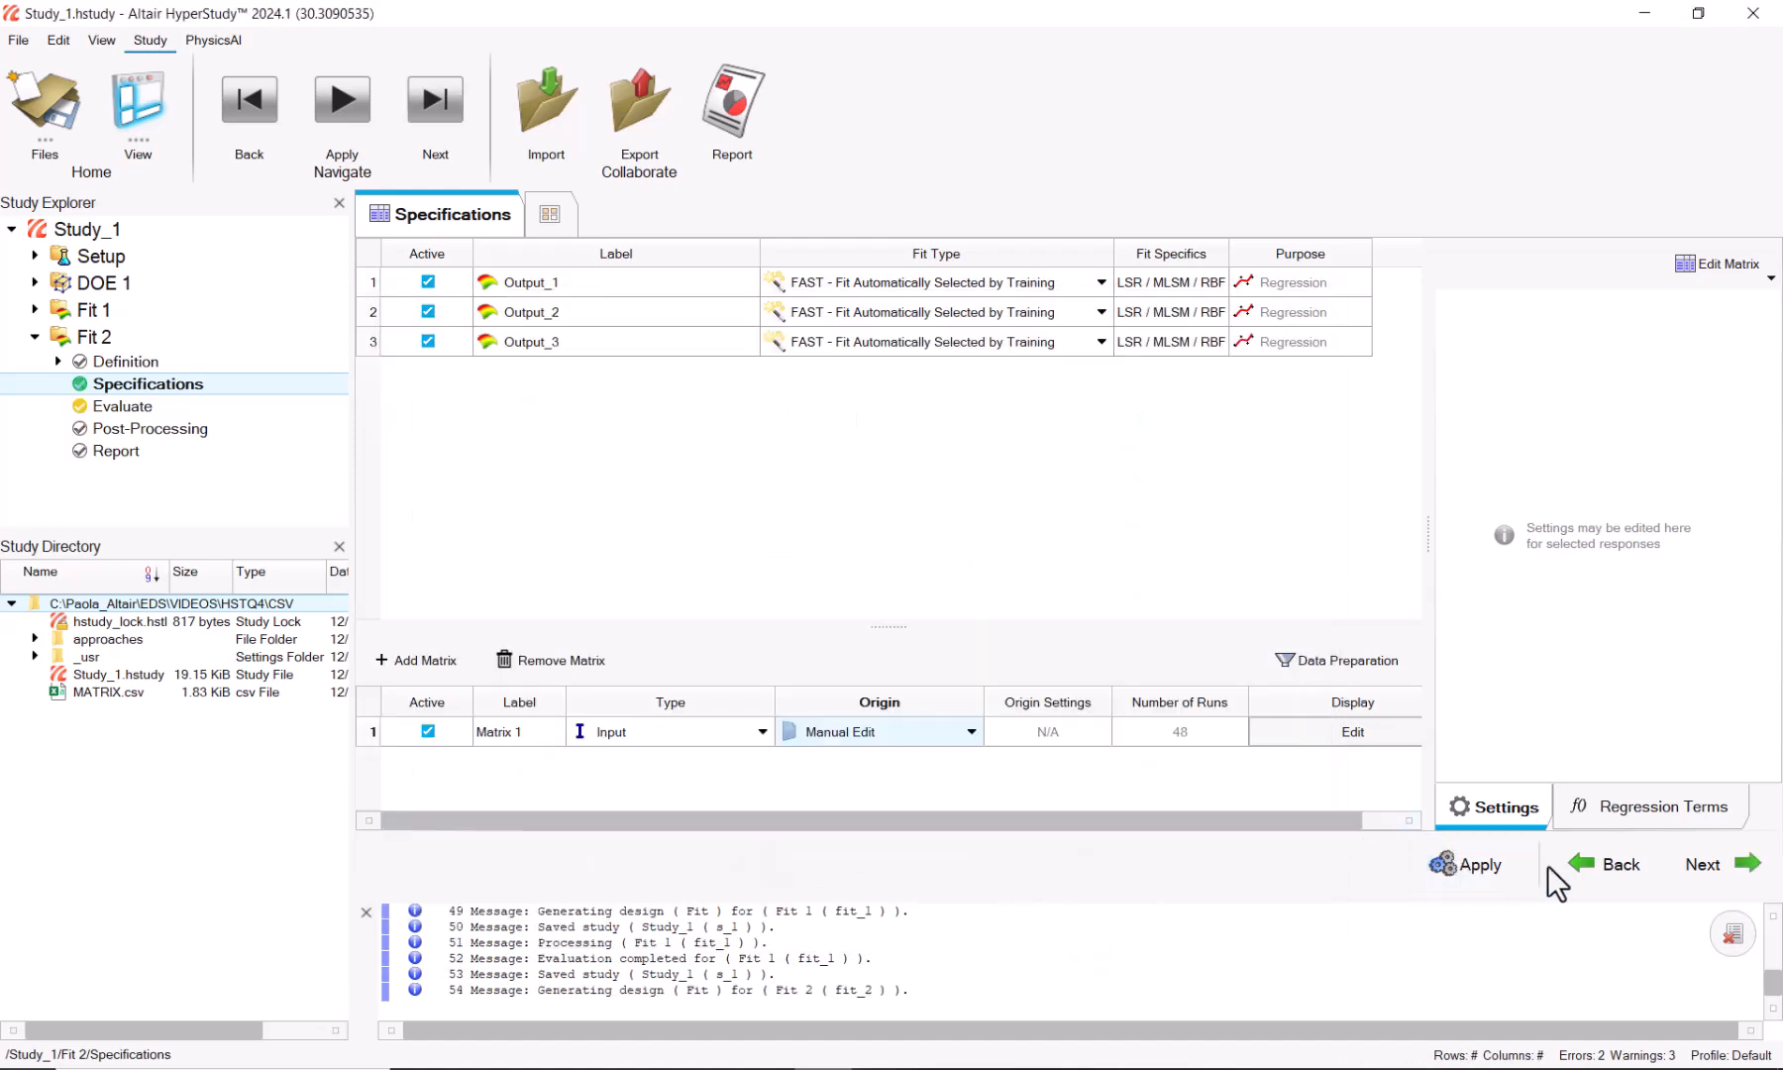
pyautogui.click(1724, 871)
pyautogui.click(1470, 869)
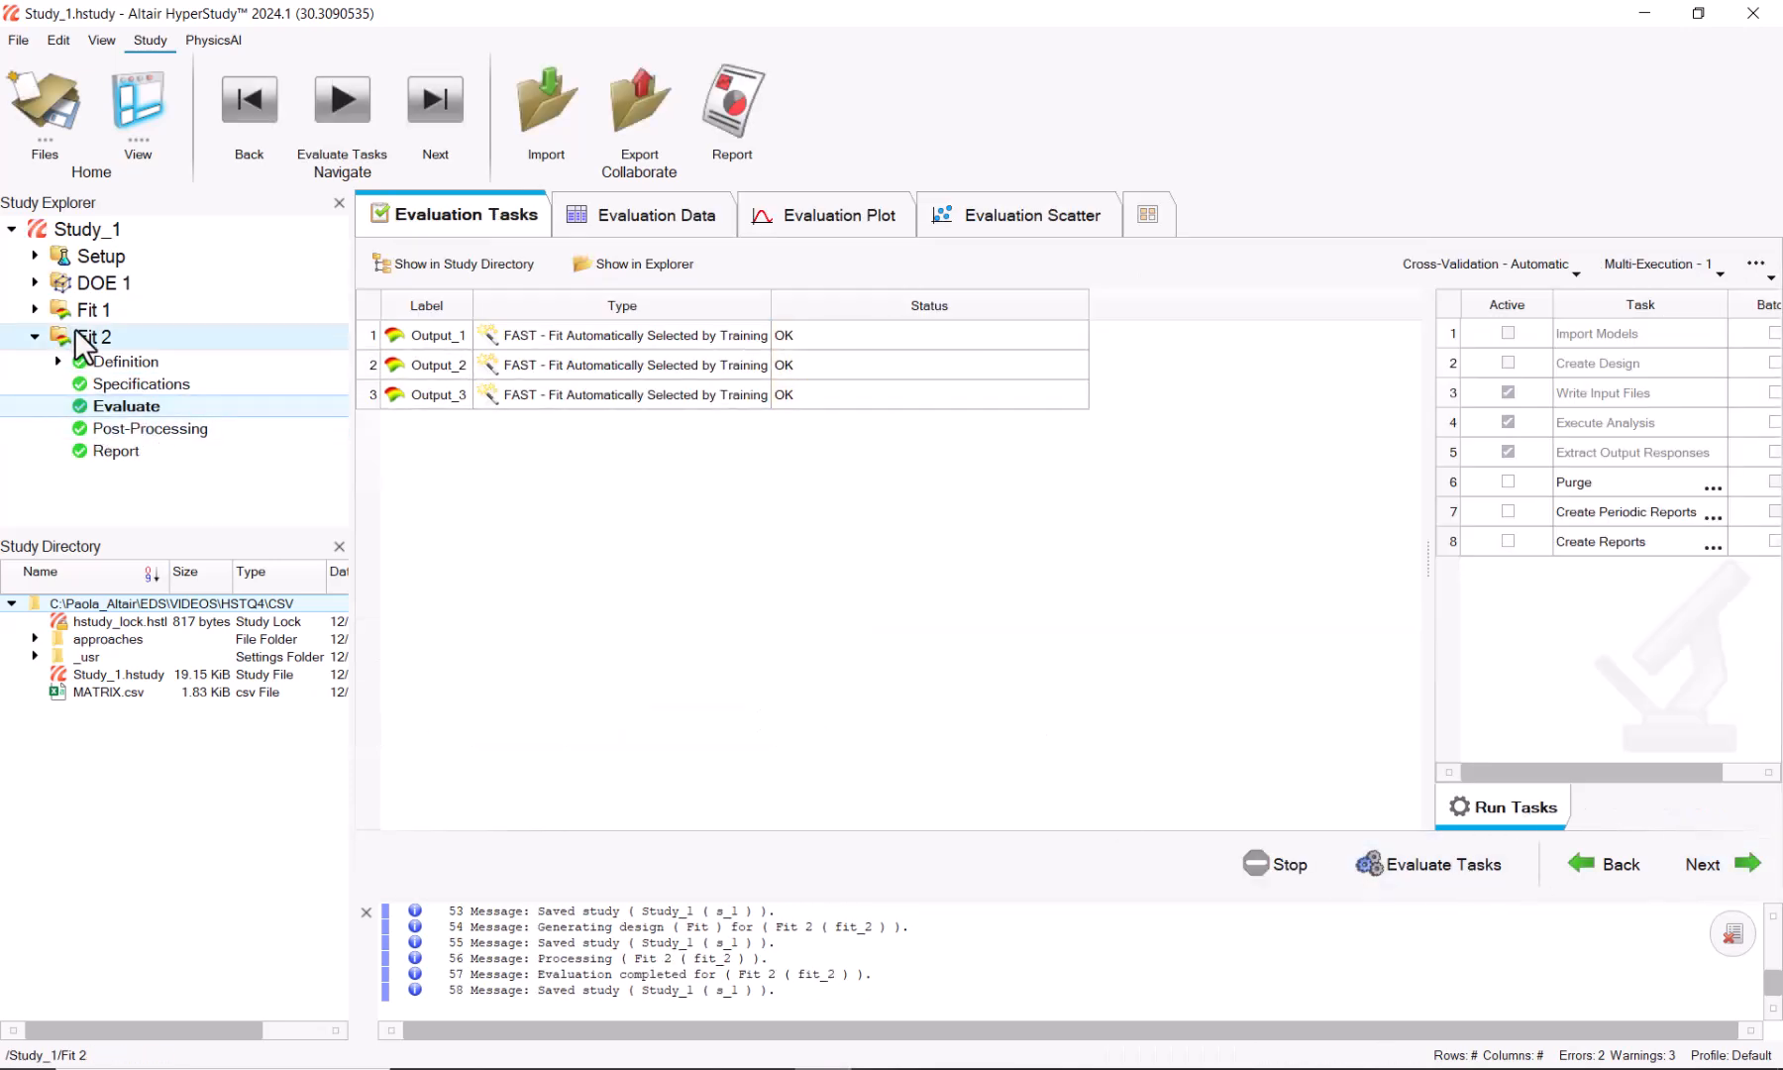
# Step: In Fit 2's post-processing trade-off, show Output_1 to Output_3 and raise input1 to 30.375
pyautogui.click(139, 428)
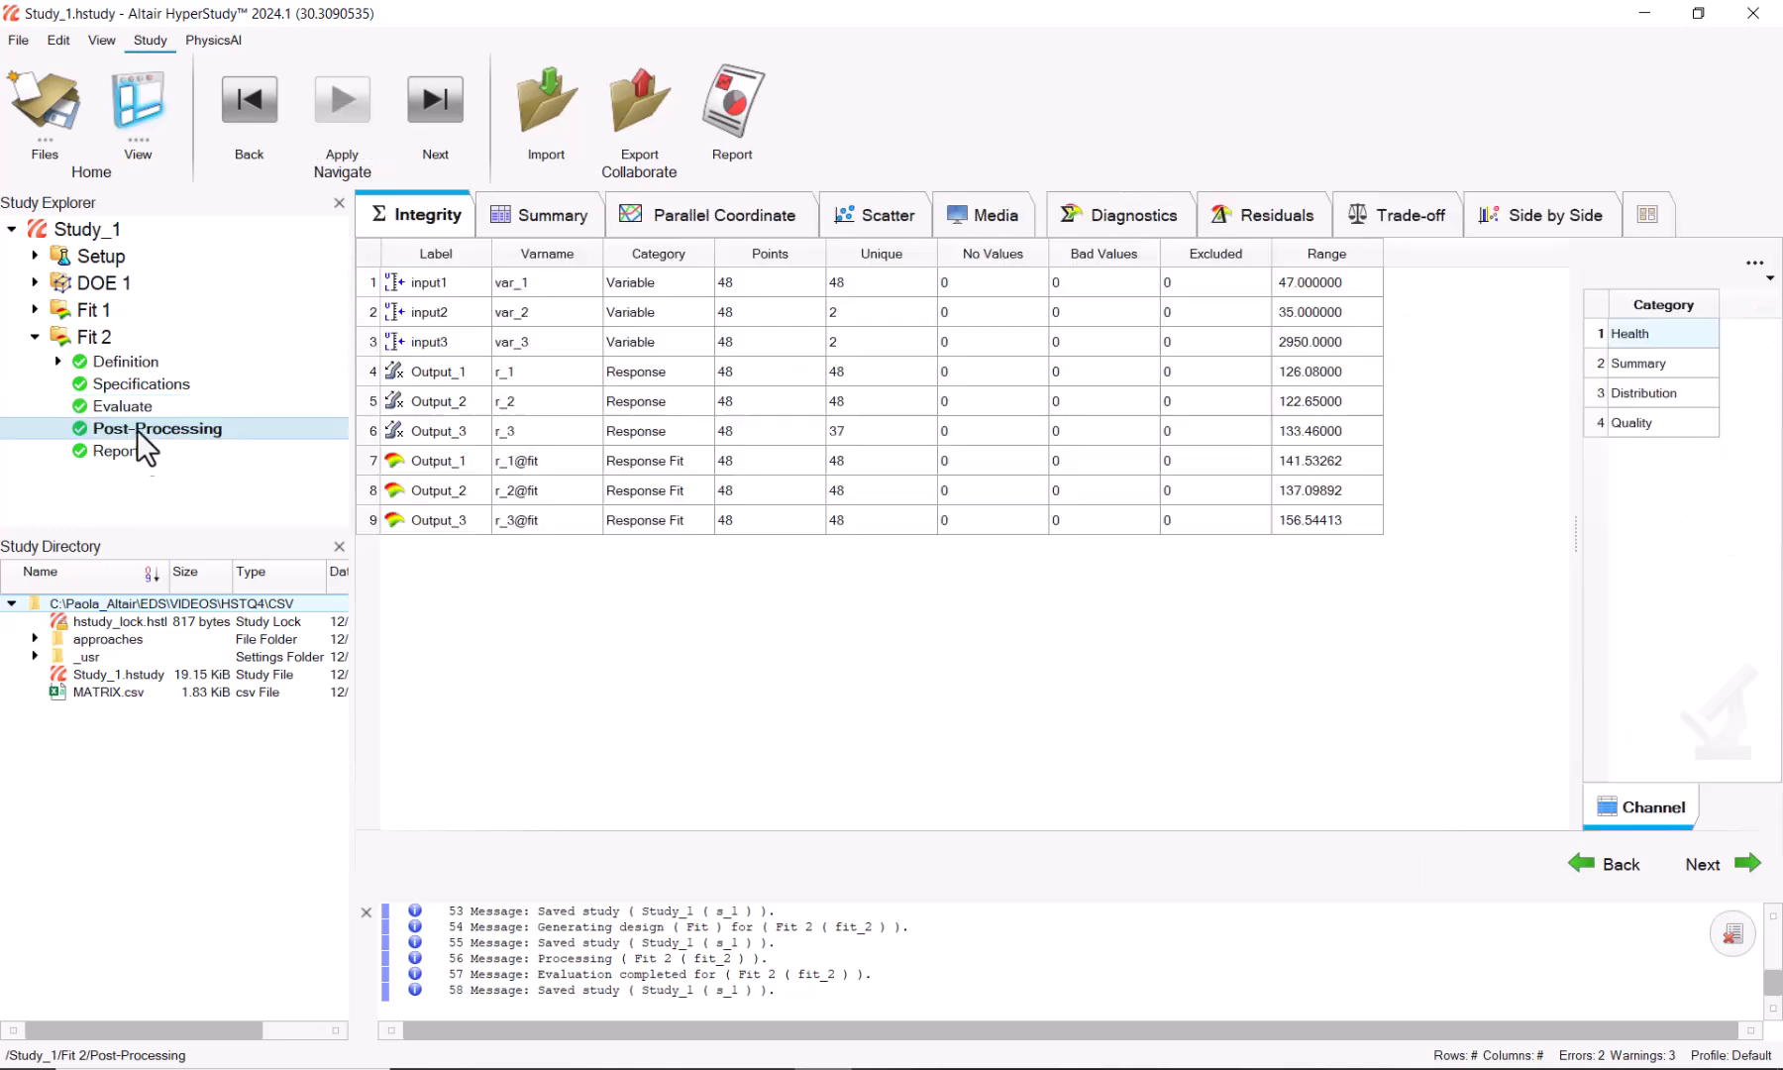
pyautogui.click(1134, 216)
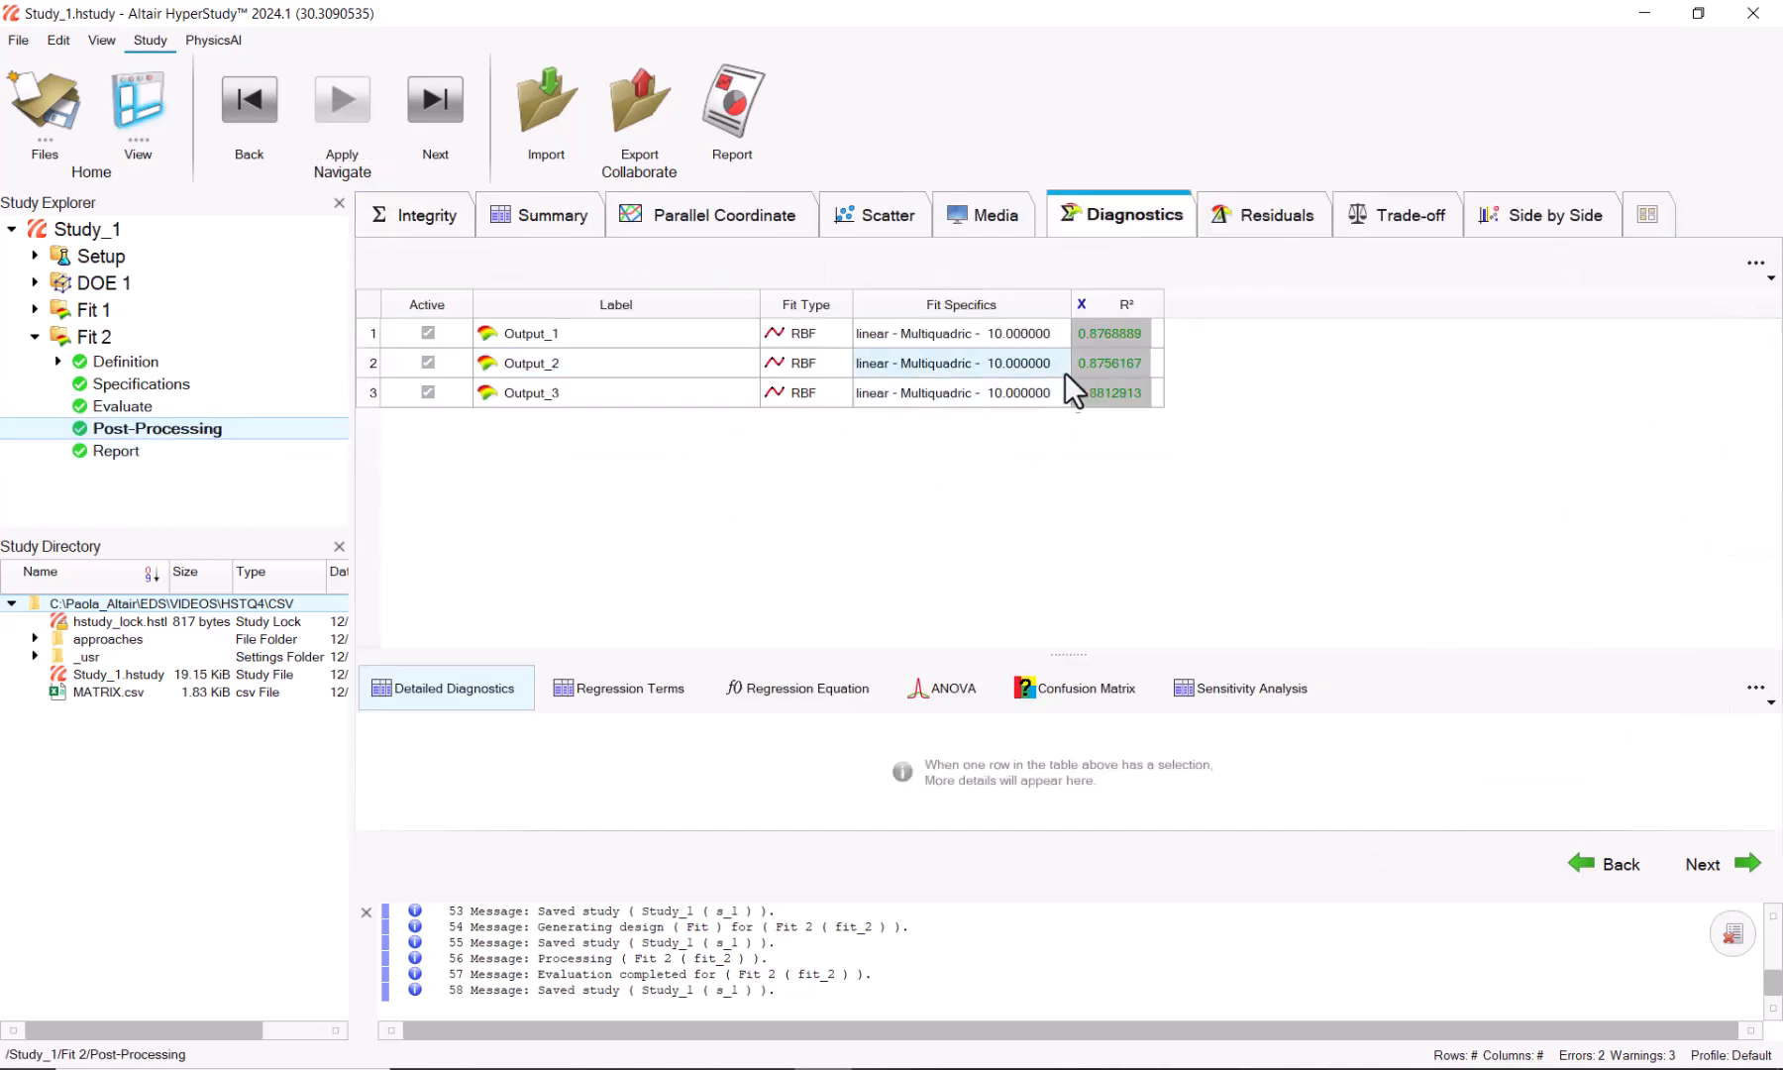
pyautogui.click(1399, 220)
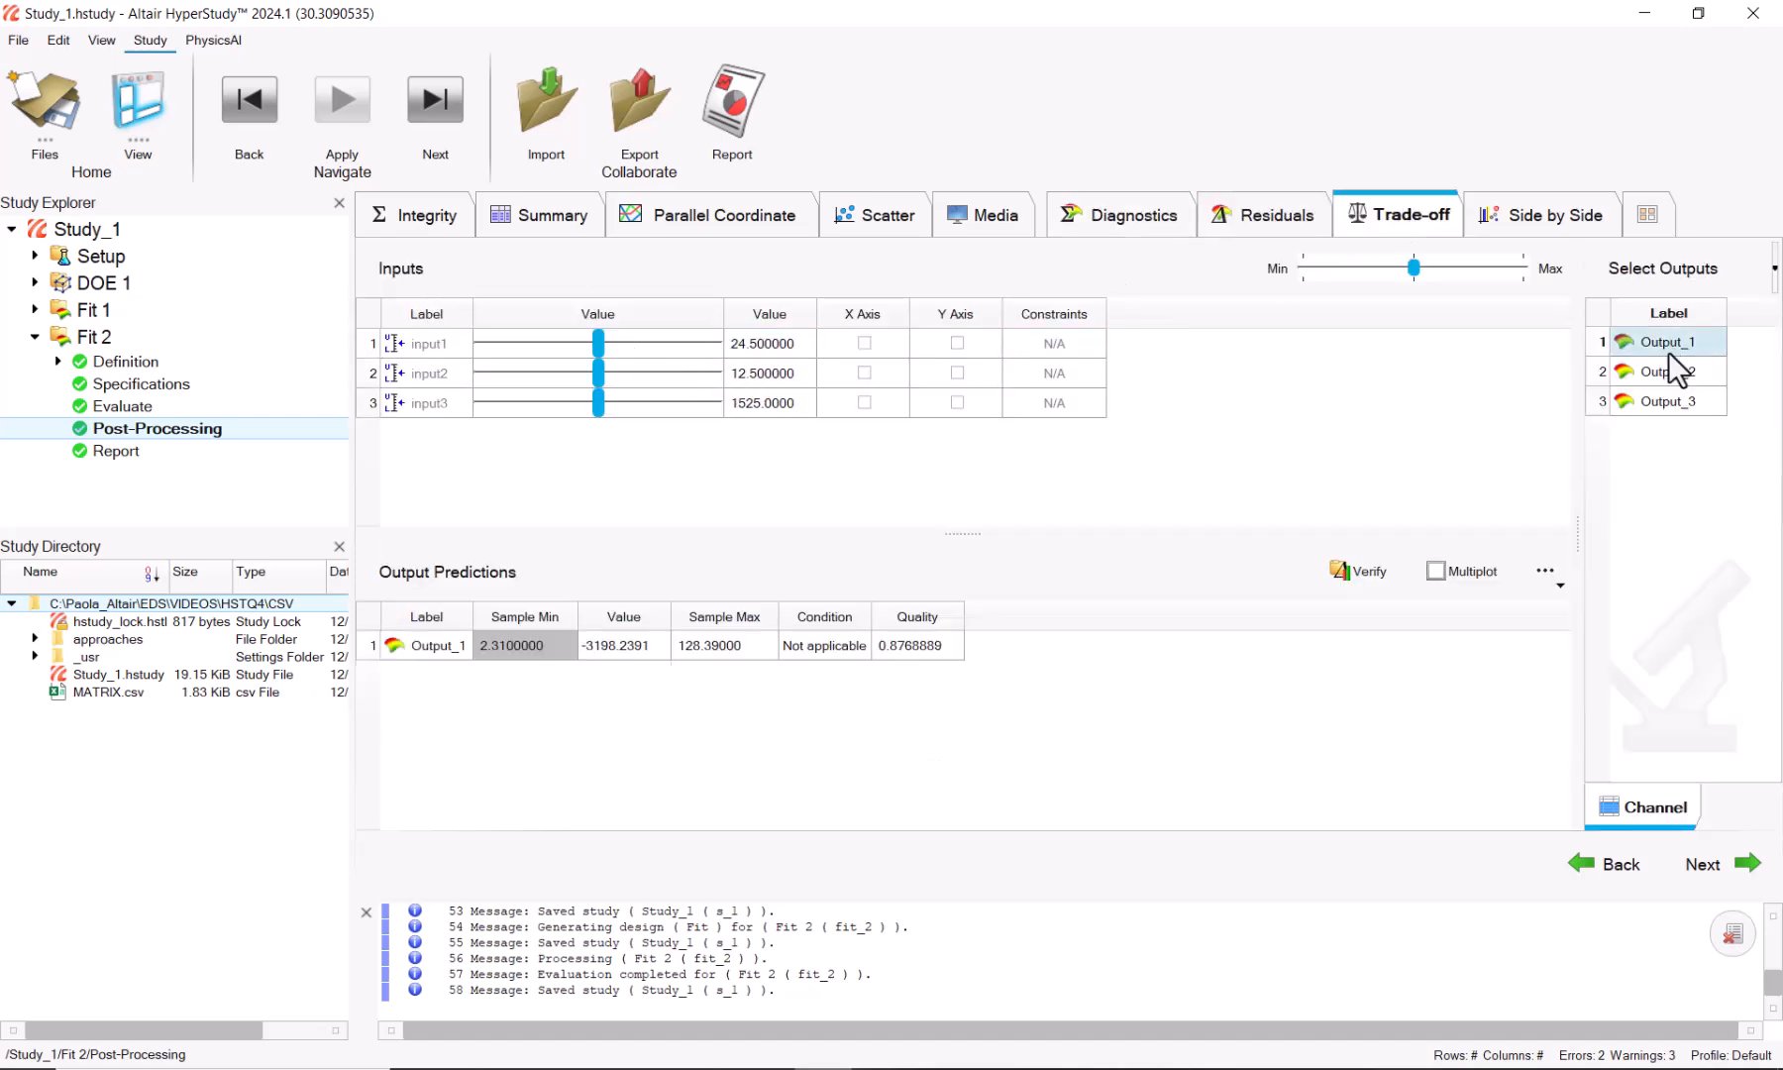
pyautogui.moveTo(1669, 344); pyautogui.dragTo(1629, 408)
pyautogui.moveTo(598, 342); pyautogui.dragTo(627, 402)
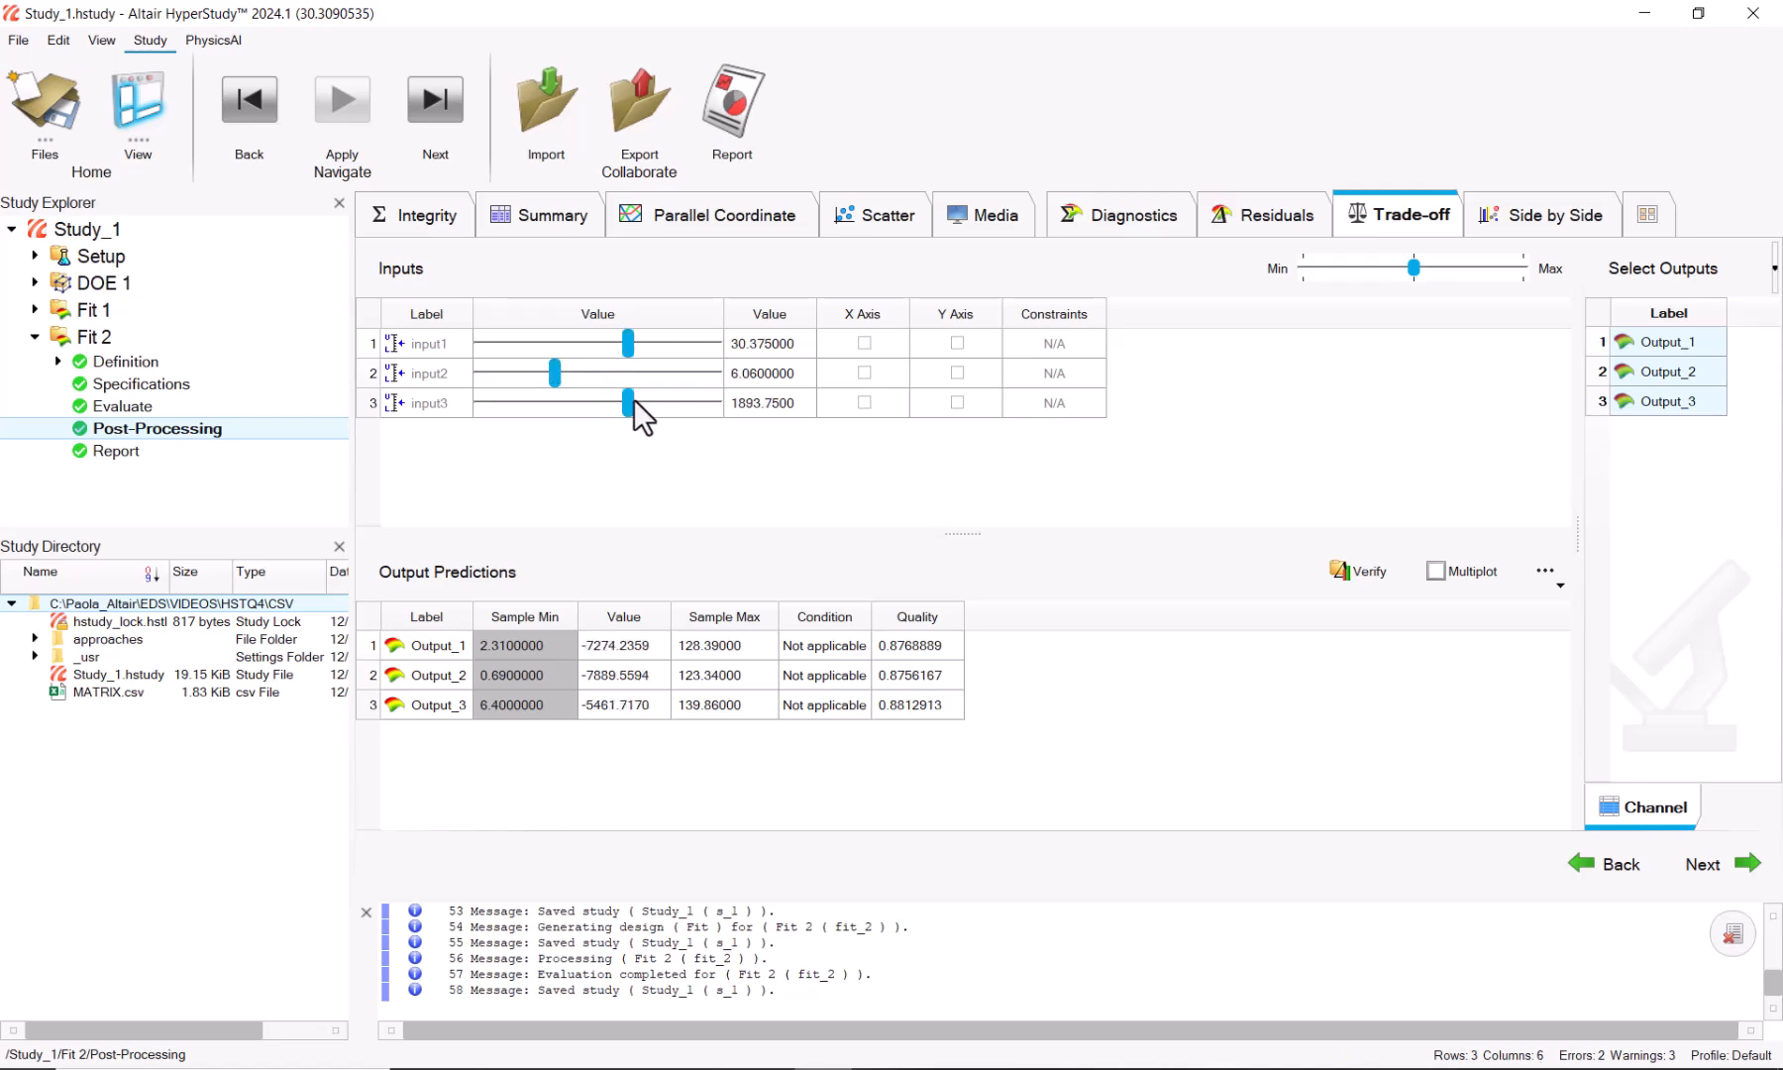